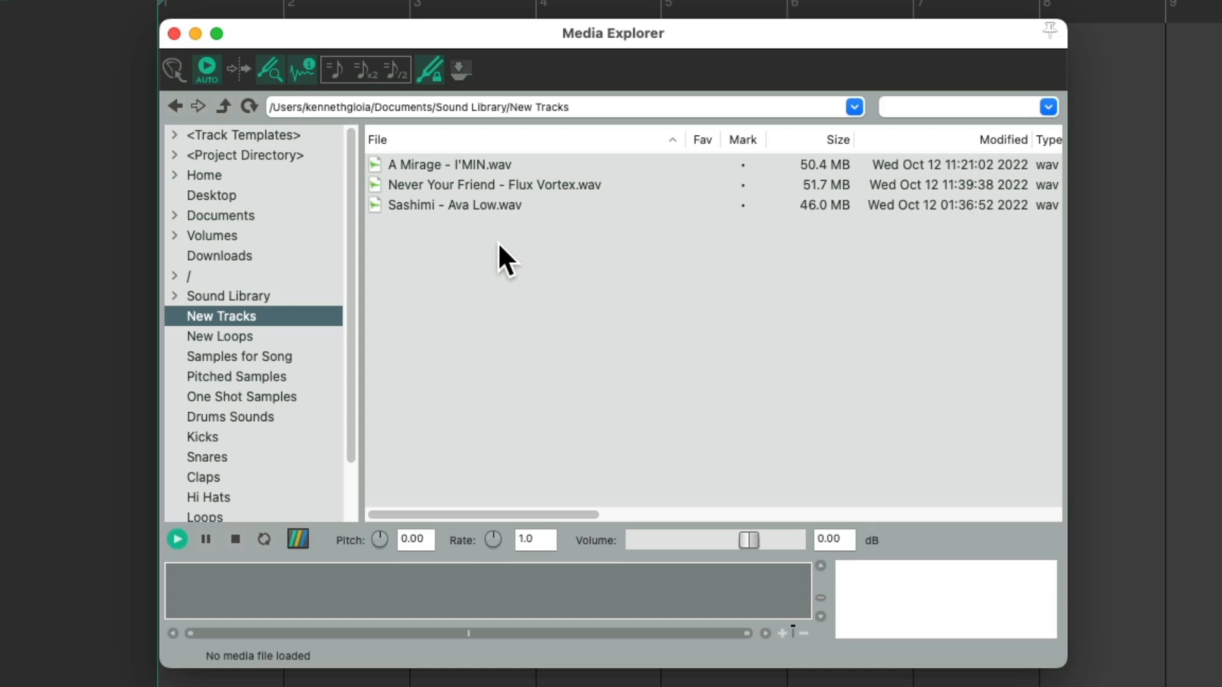
# Step: Preview A Mirage - I'MIN.wav in the Media Explorer and insert it into the arrangement on a new track
pyautogui.click(533, 162)
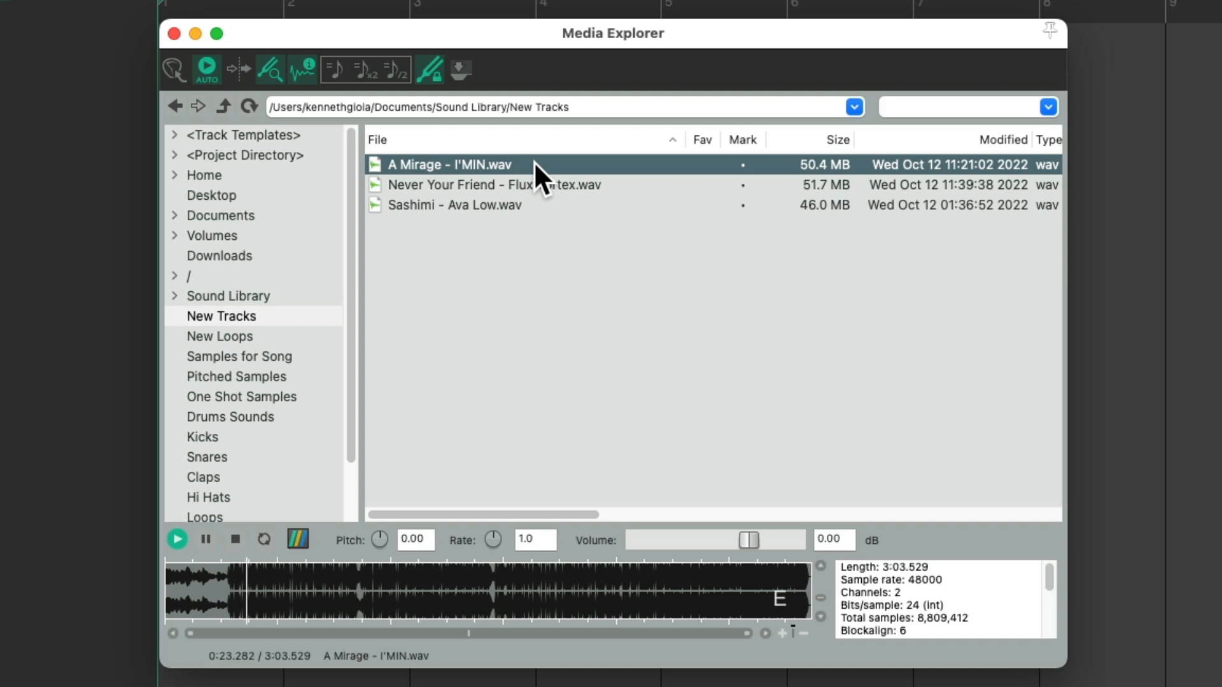
pyautogui.press('space')
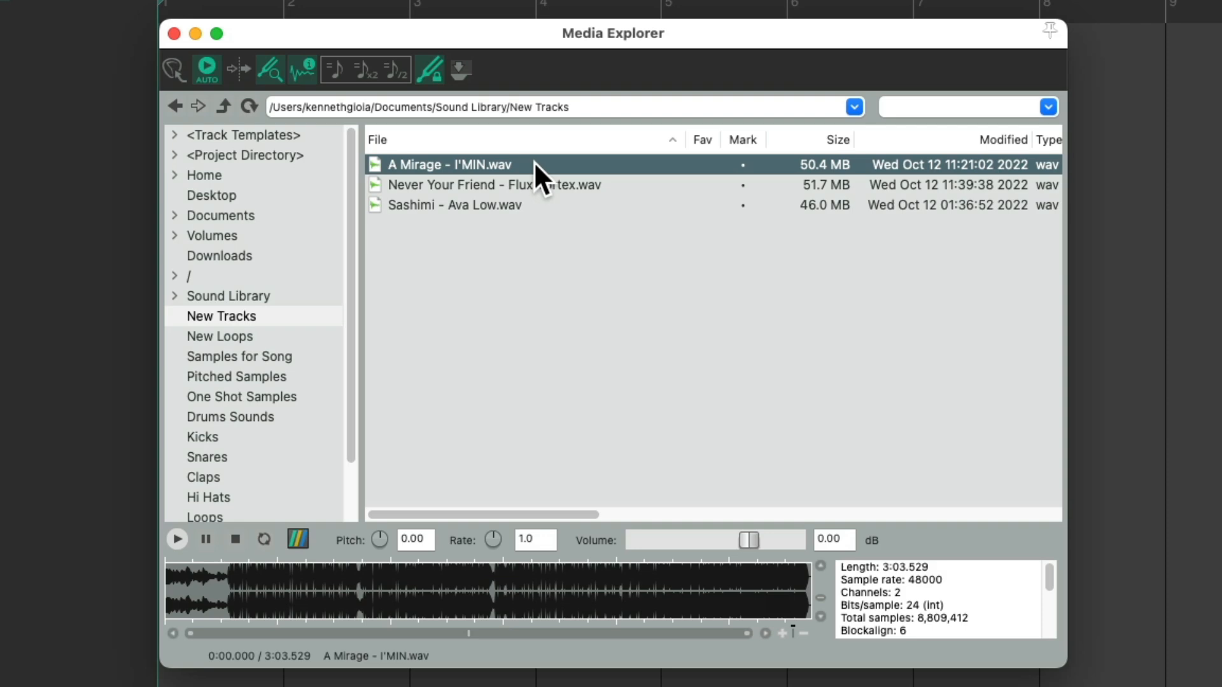
pyautogui.moveTo(495, 165); pyautogui.dragTo(1, 306)
pyautogui.moveTo(334, 292); pyautogui.dragTo(335, 294)
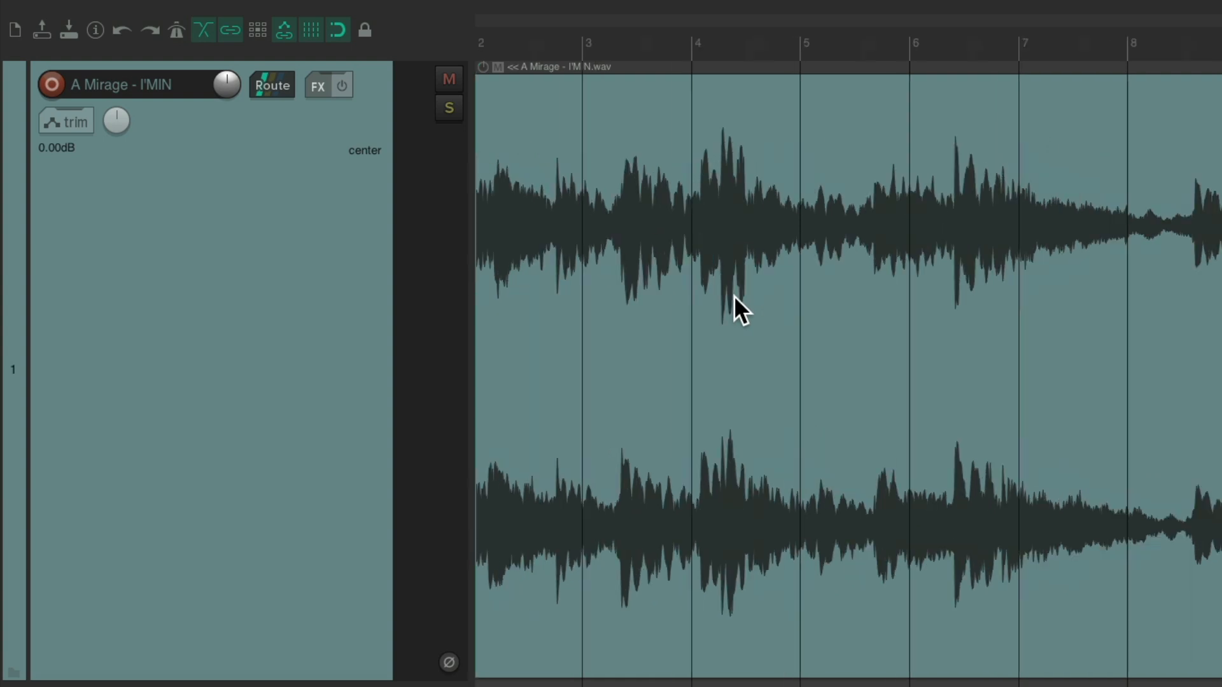
# Step: Play the track from just before bar 10 to locate the downbeat where the drums come in
pyautogui.hscroll(8, 734, 296)
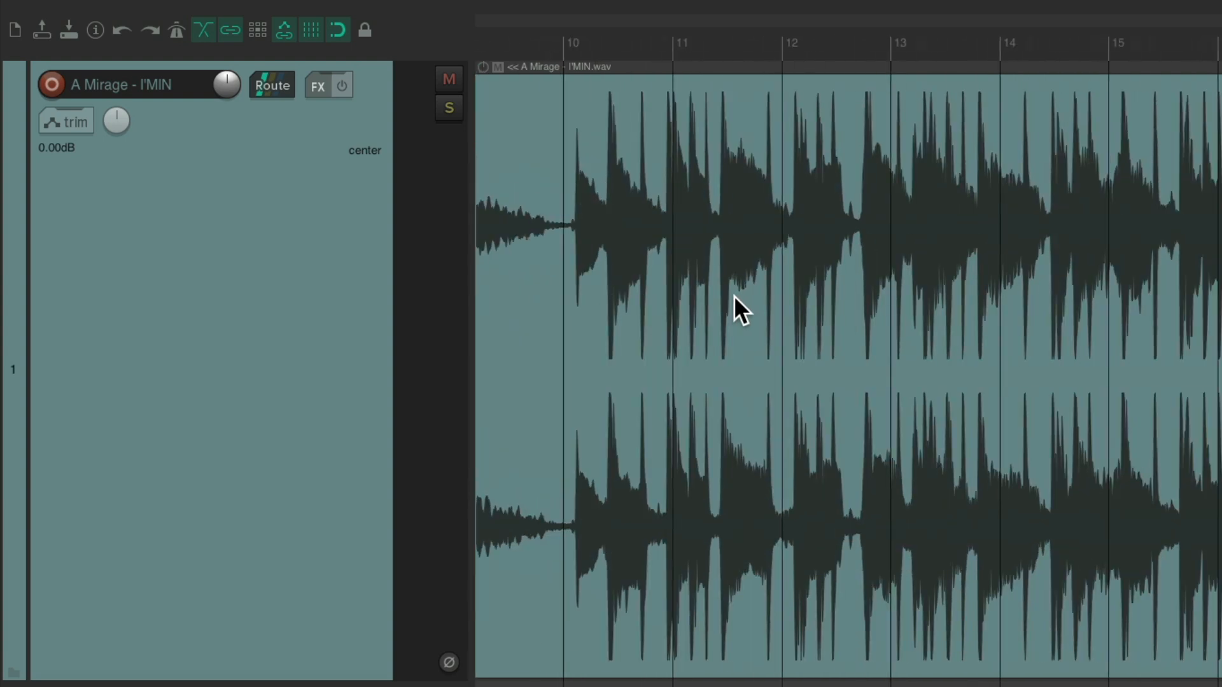
pyautogui.hscroll(-1, 587, 250)
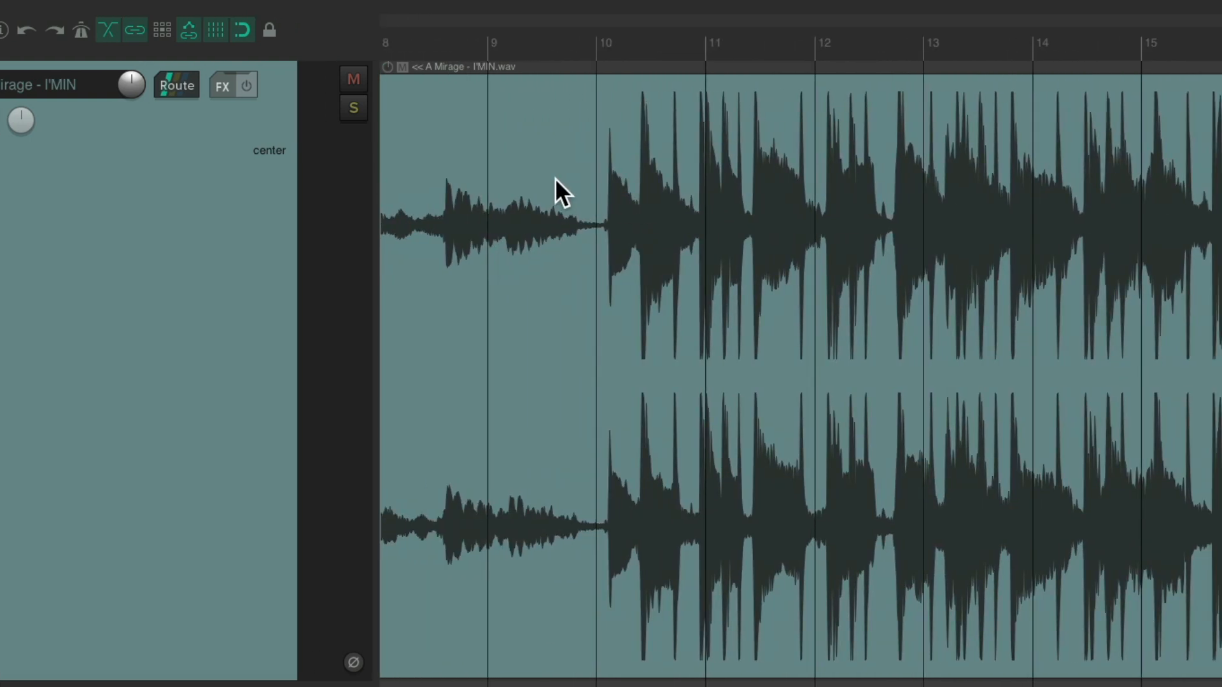
pyautogui.click(567, 28)
pyautogui.press('space')
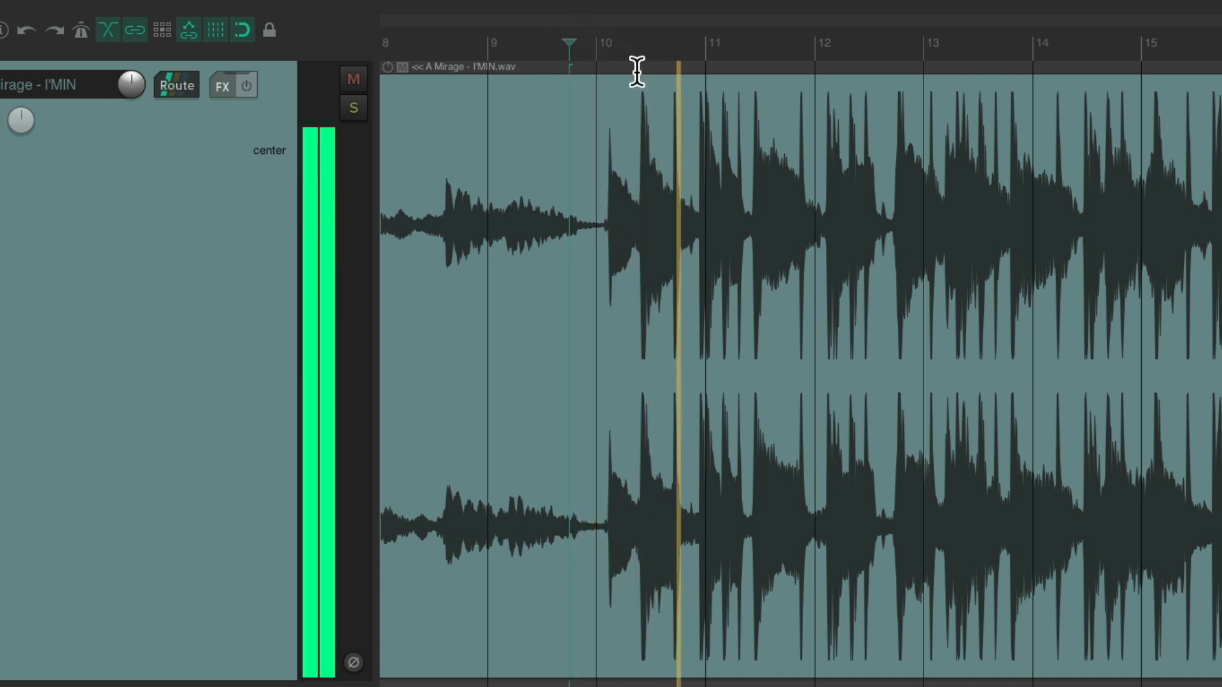
pyautogui.press('space')
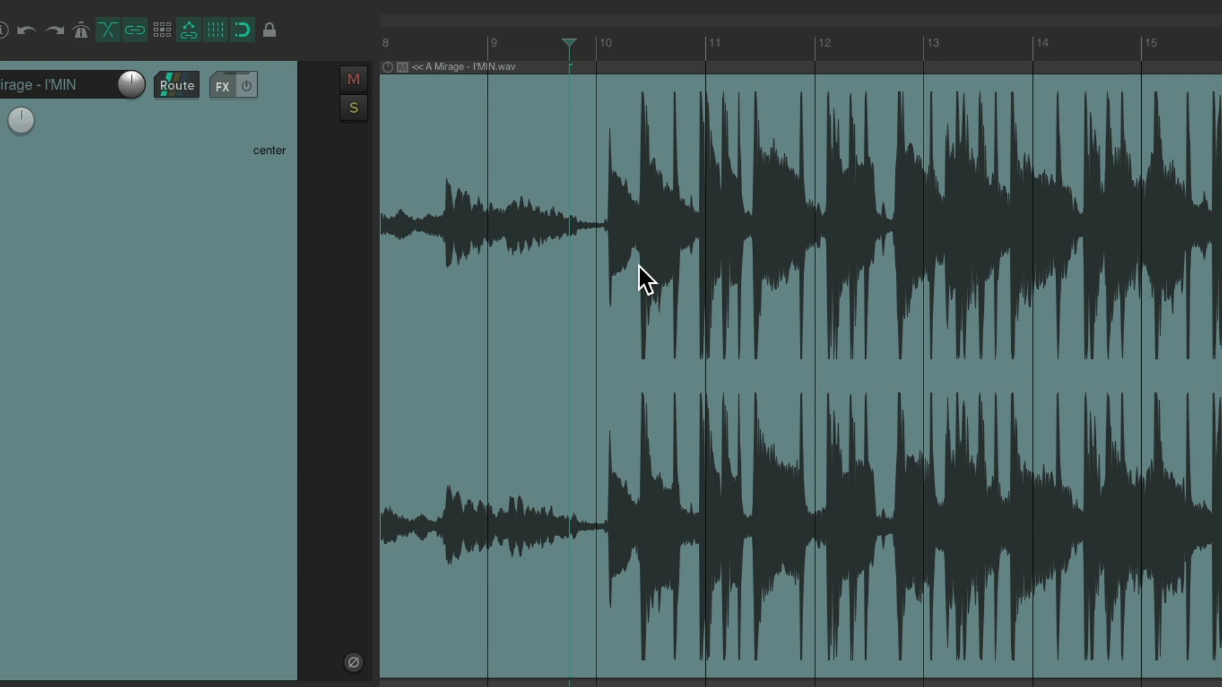
# Step: Split the audio item exactly at the first drum transient between bars 10 and 11 and delete the part before it
pyautogui.scroll(10, 639, 264)
pyautogui.scroll(6, 647, 274)
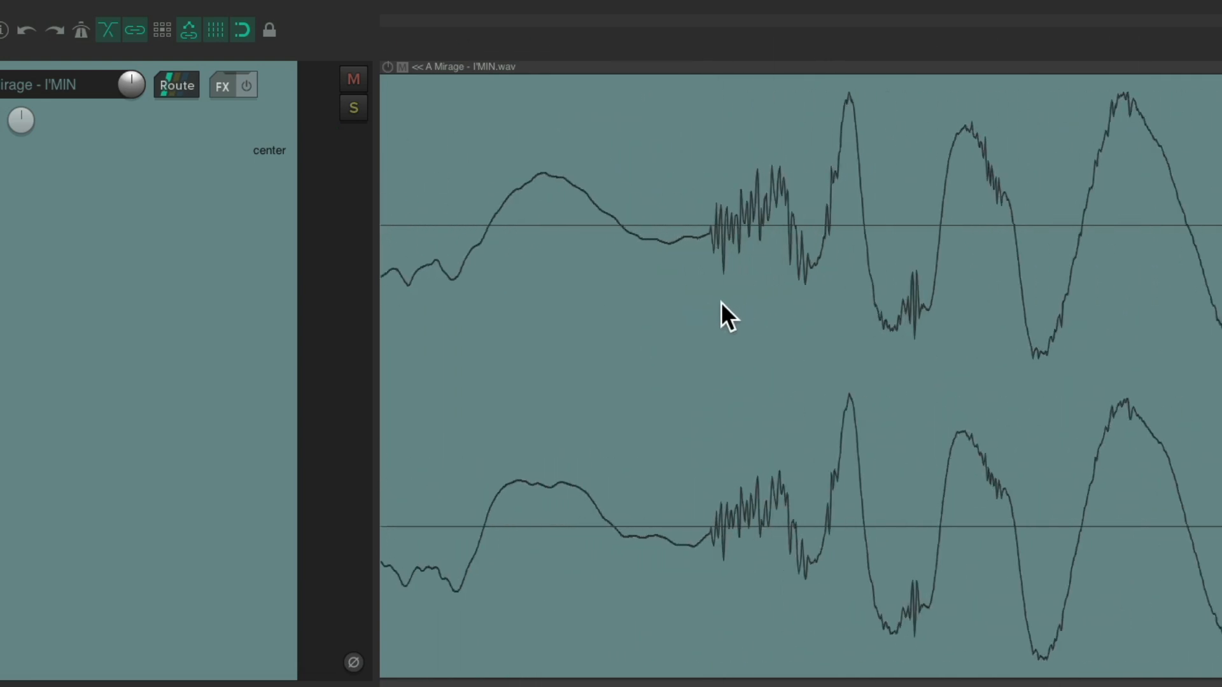
pyautogui.click(688, 556)
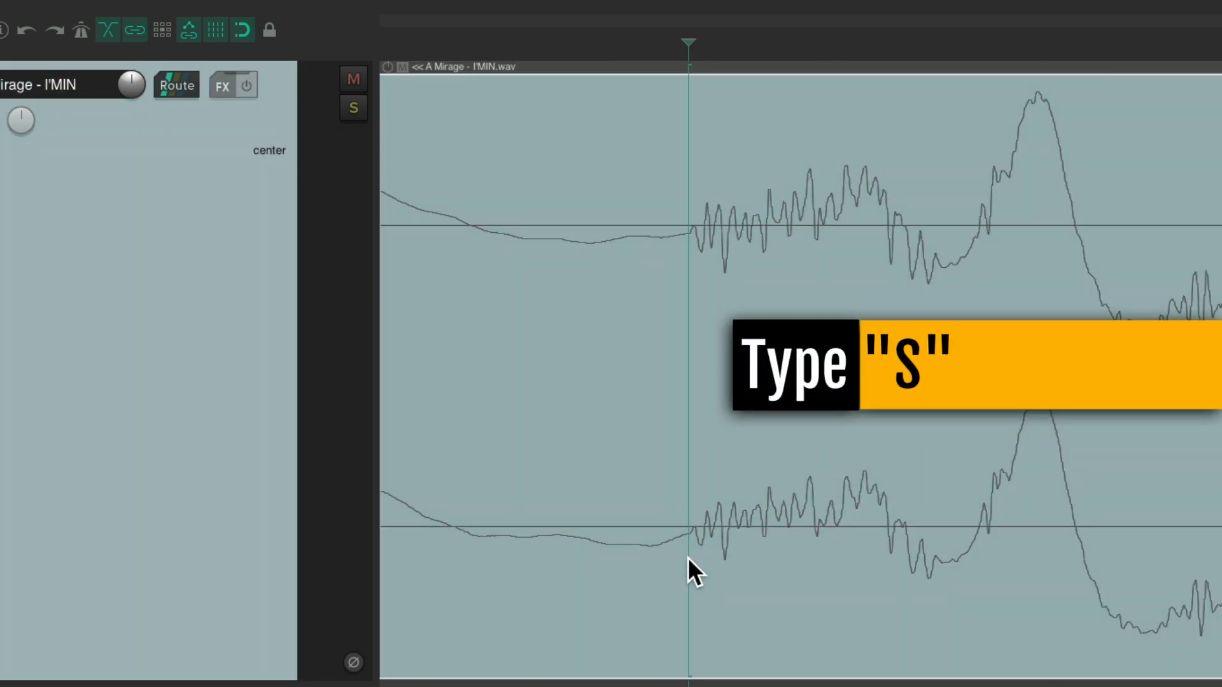
pyautogui.press('s')
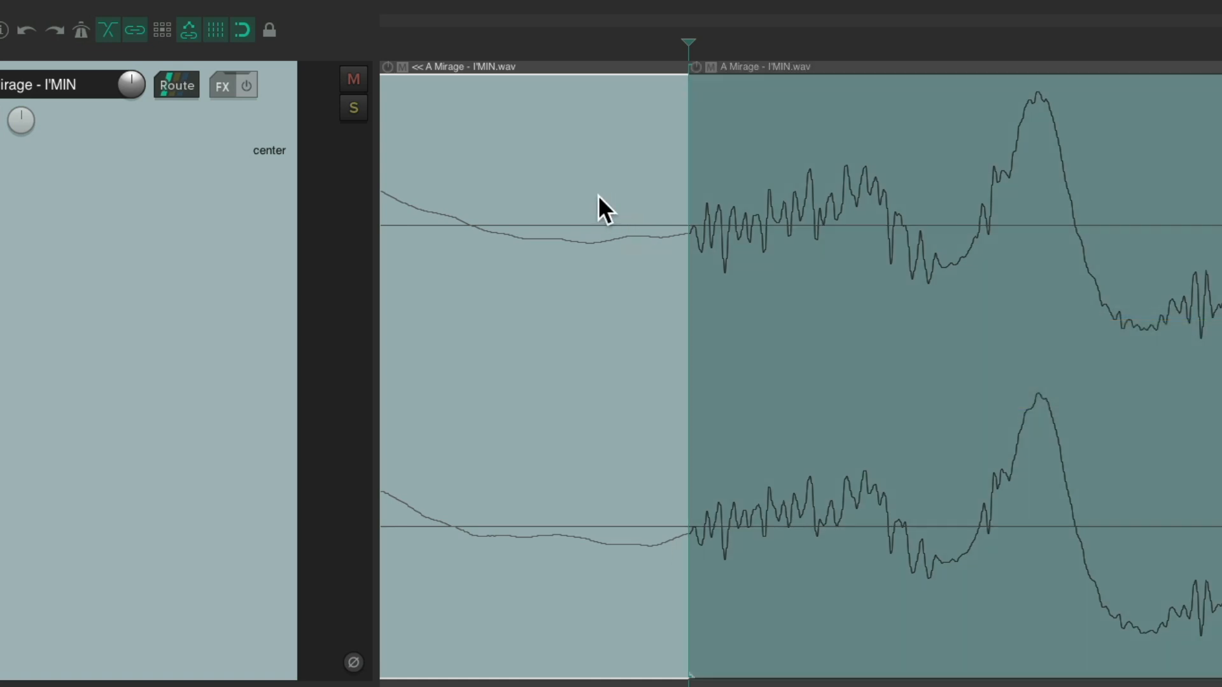
pyautogui.click(598, 196)
pyautogui.press('Delete')
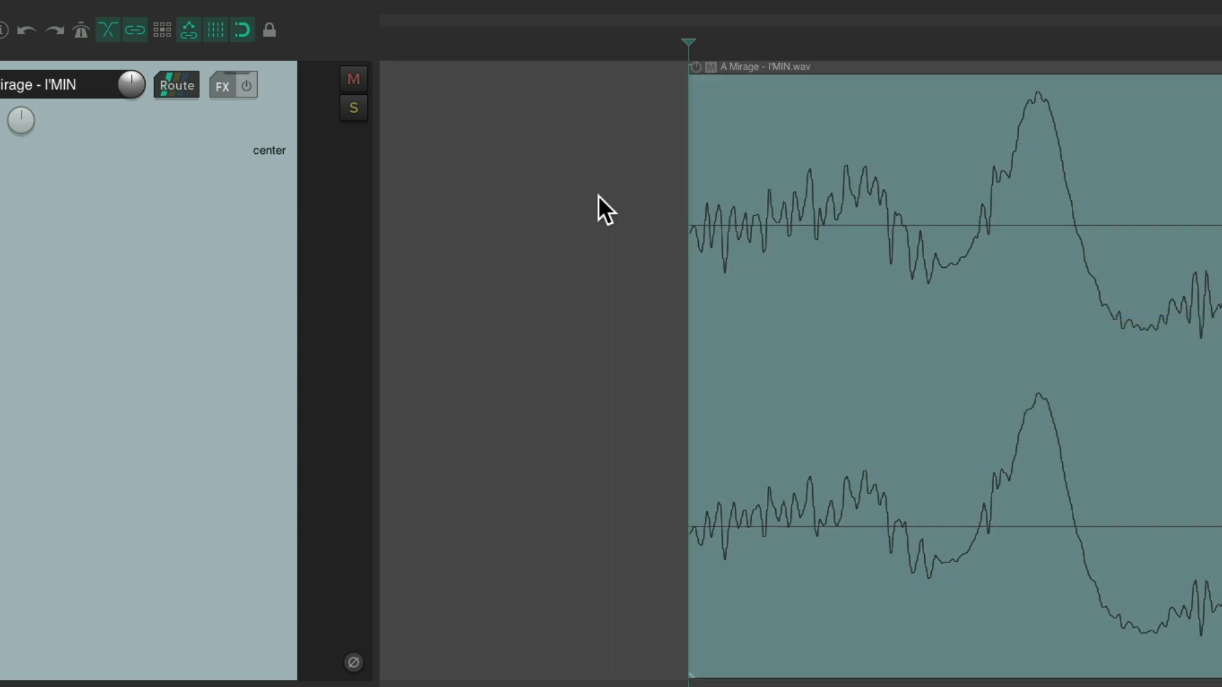
# Step: Play from just before the trimmed item's start and count four bars to find the downbeat of the fifth
pyautogui.scroll(-8, 598, 196)
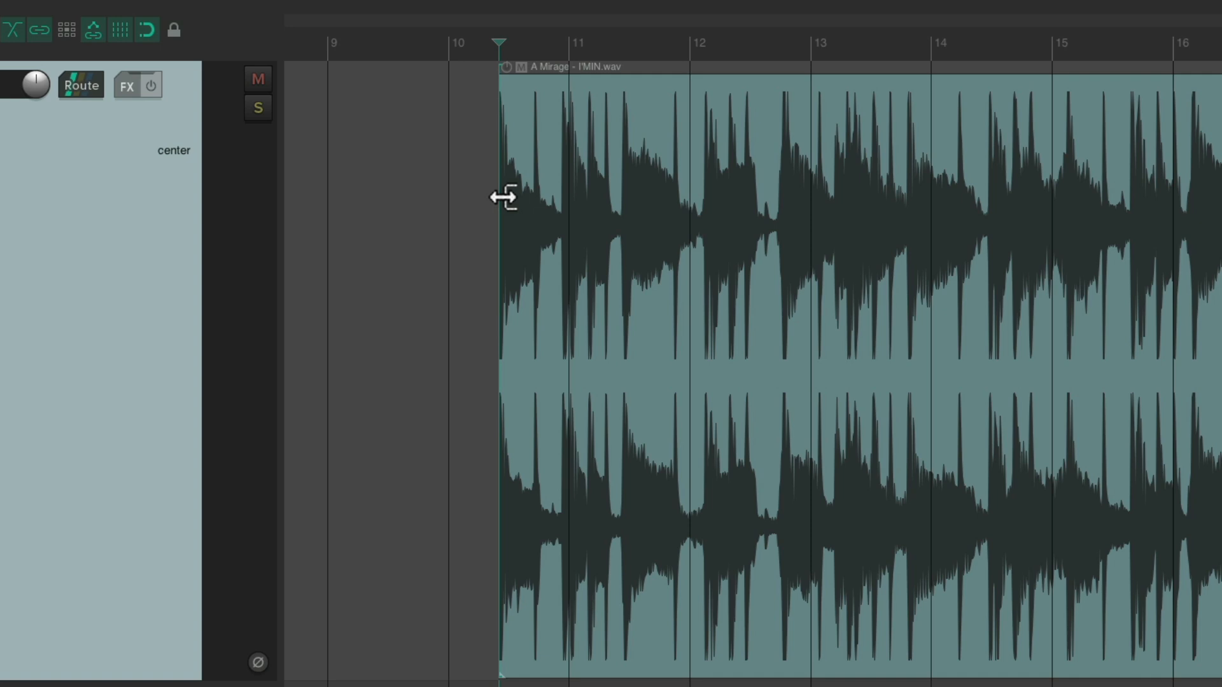
pyautogui.click(490, 272)
pyautogui.press('space')
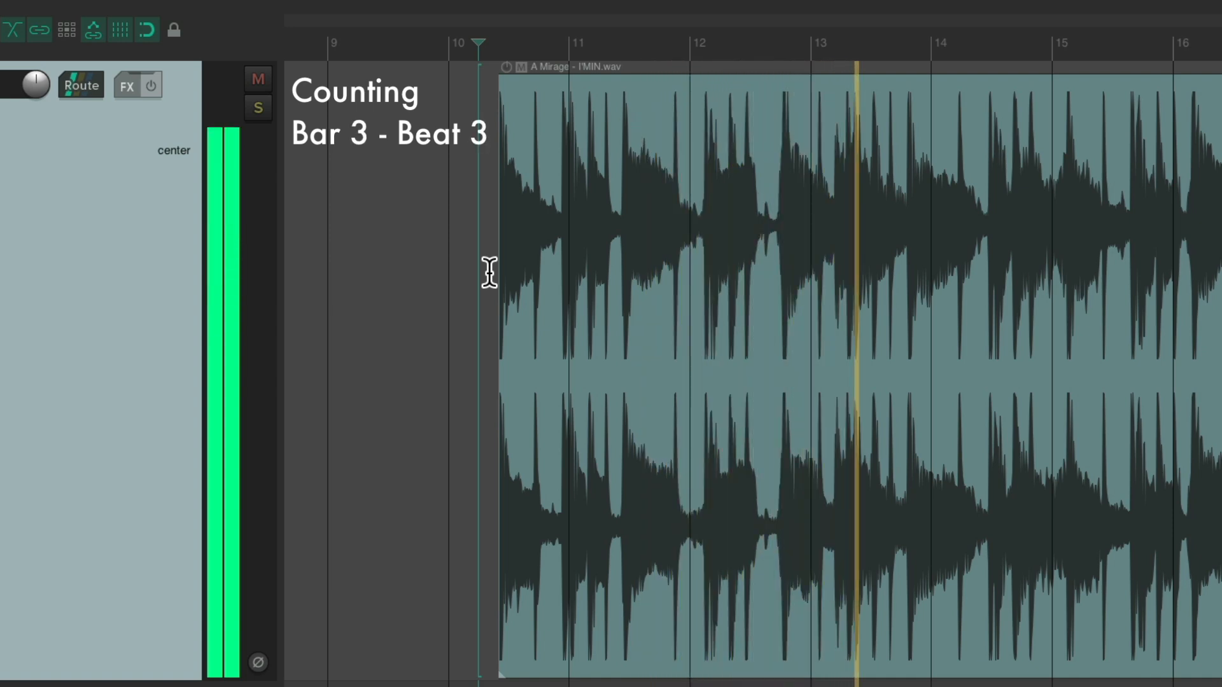
pyautogui.hscroll(5, 632, 313)
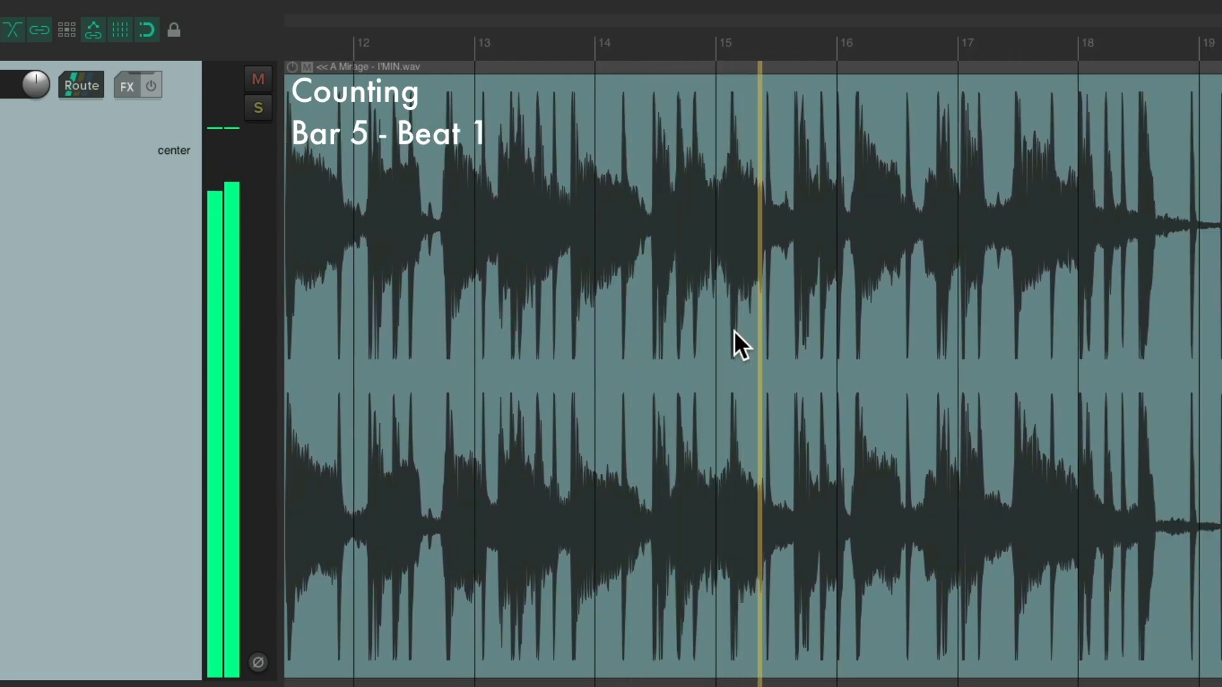
pyautogui.press('space')
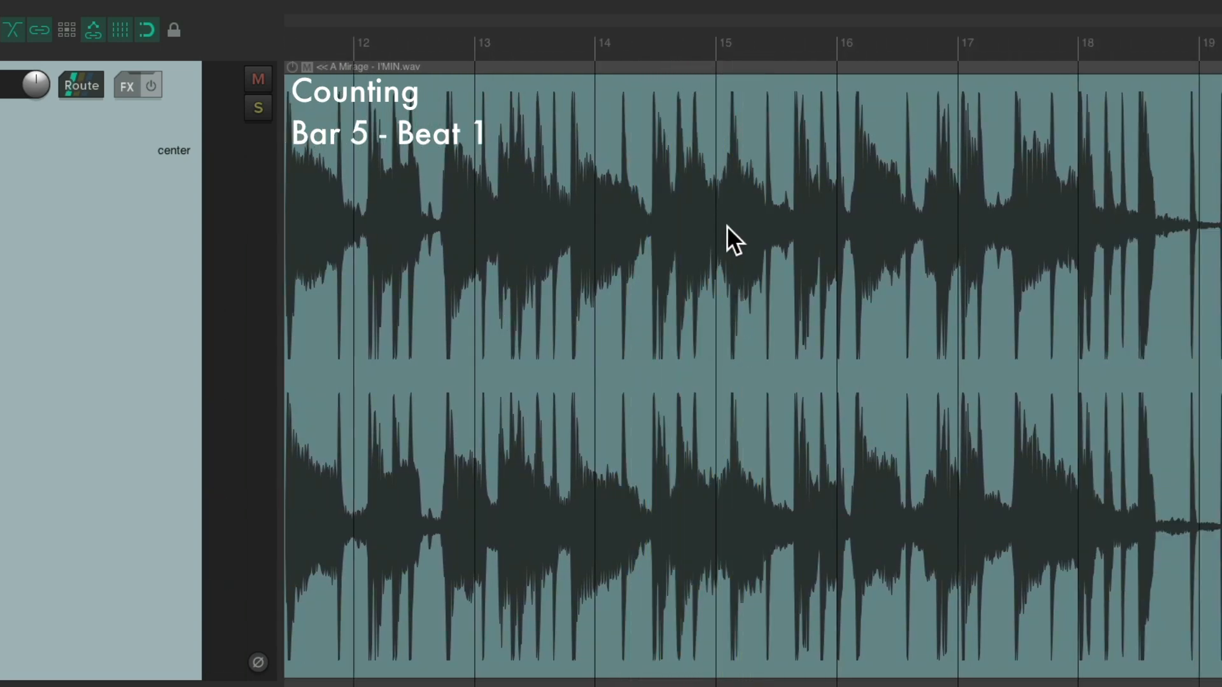
# Step: Split the item at the fifth-bar downbeat transient just after bar 15 and delete everything after it
pyautogui.scroll(10, 726, 226)
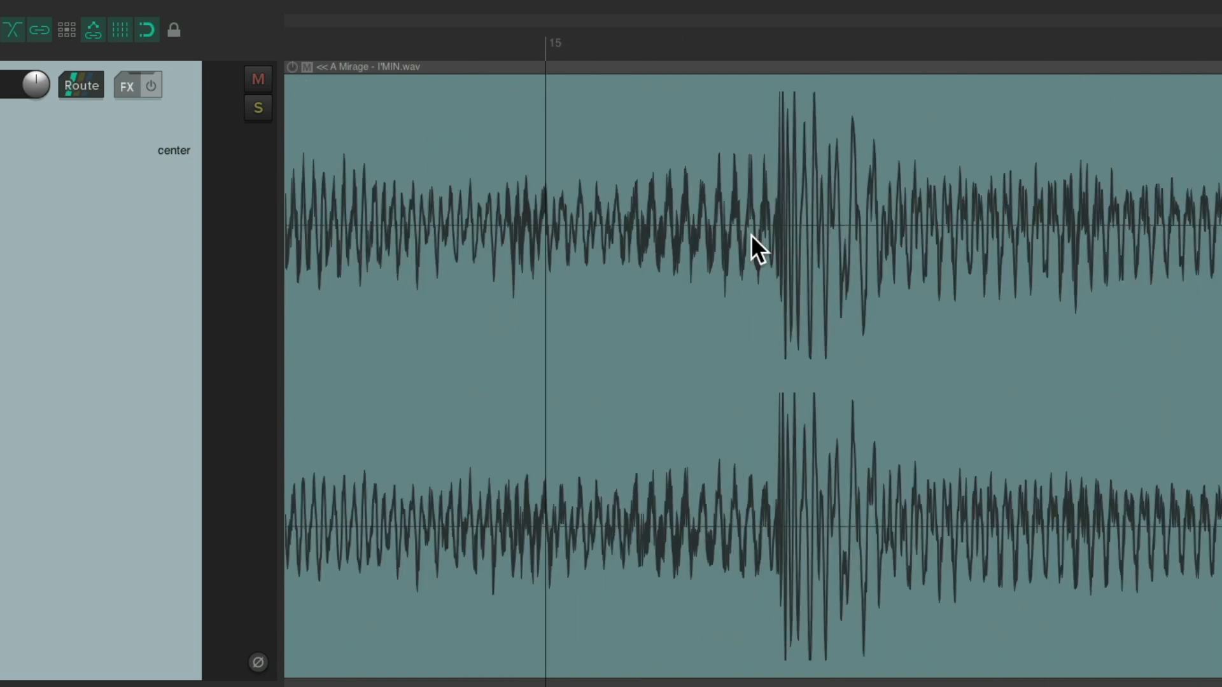
pyautogui.hscroll(1, 777, 284)
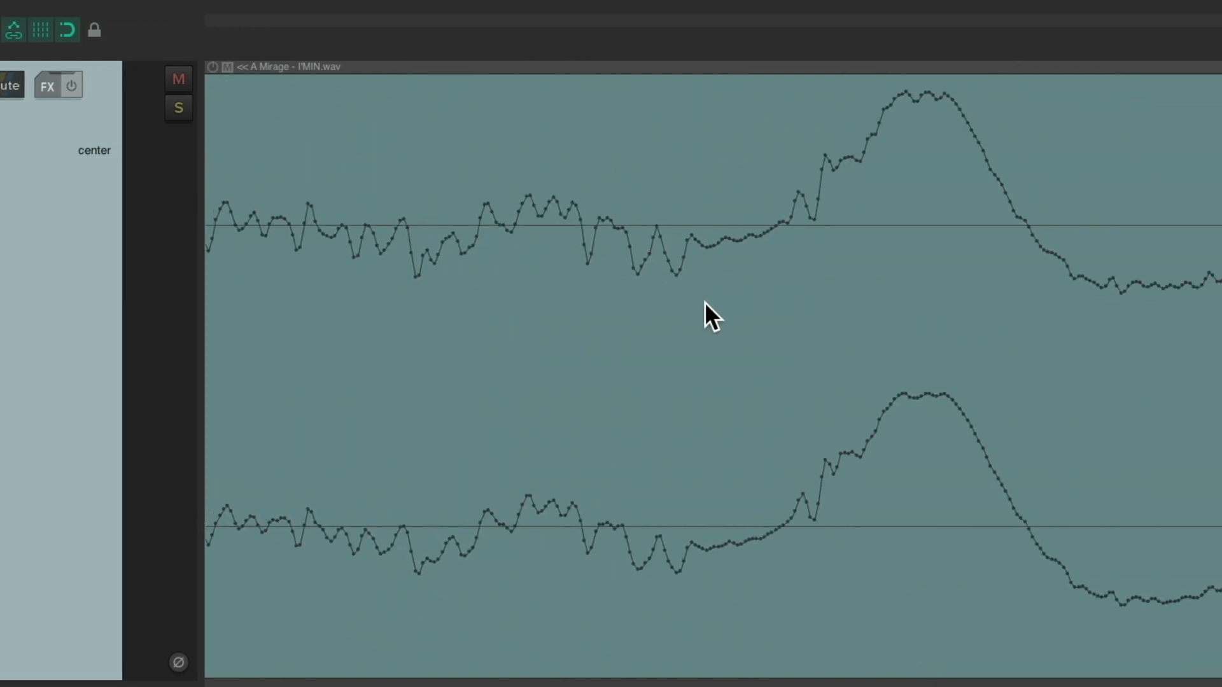
pyautogui.click(682, 476)
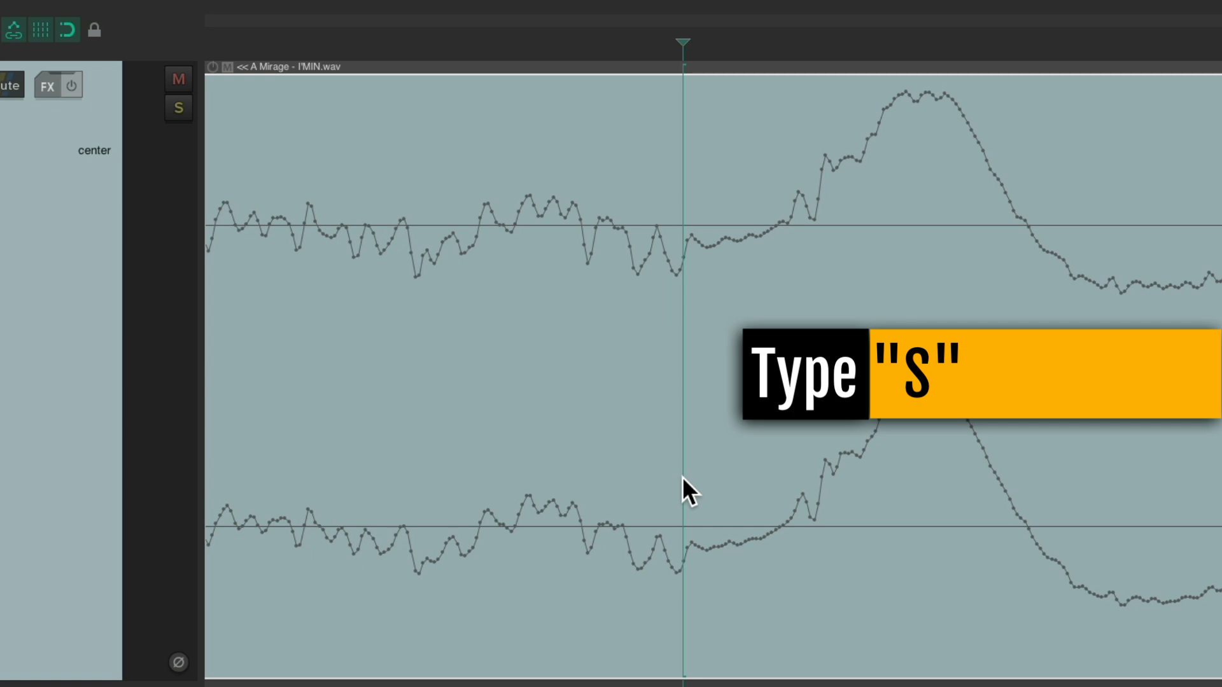
pyautogui.press('s')
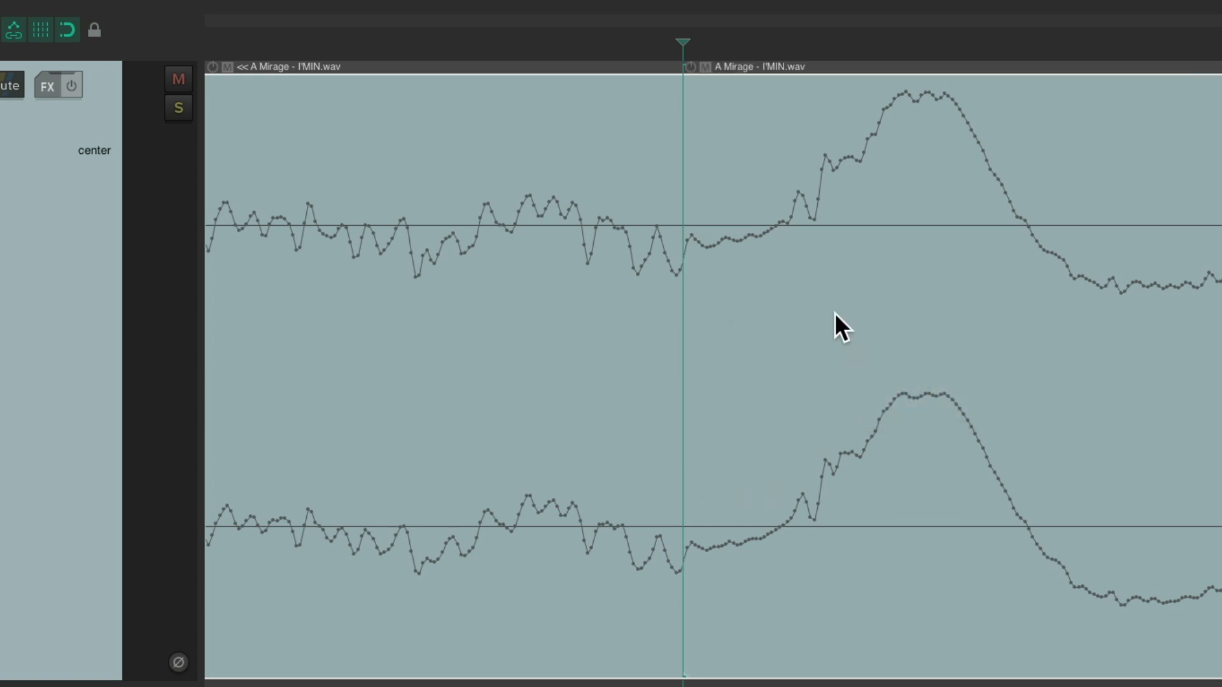
pyautogui.click(822, 233)
pyautogui.press('Delete')
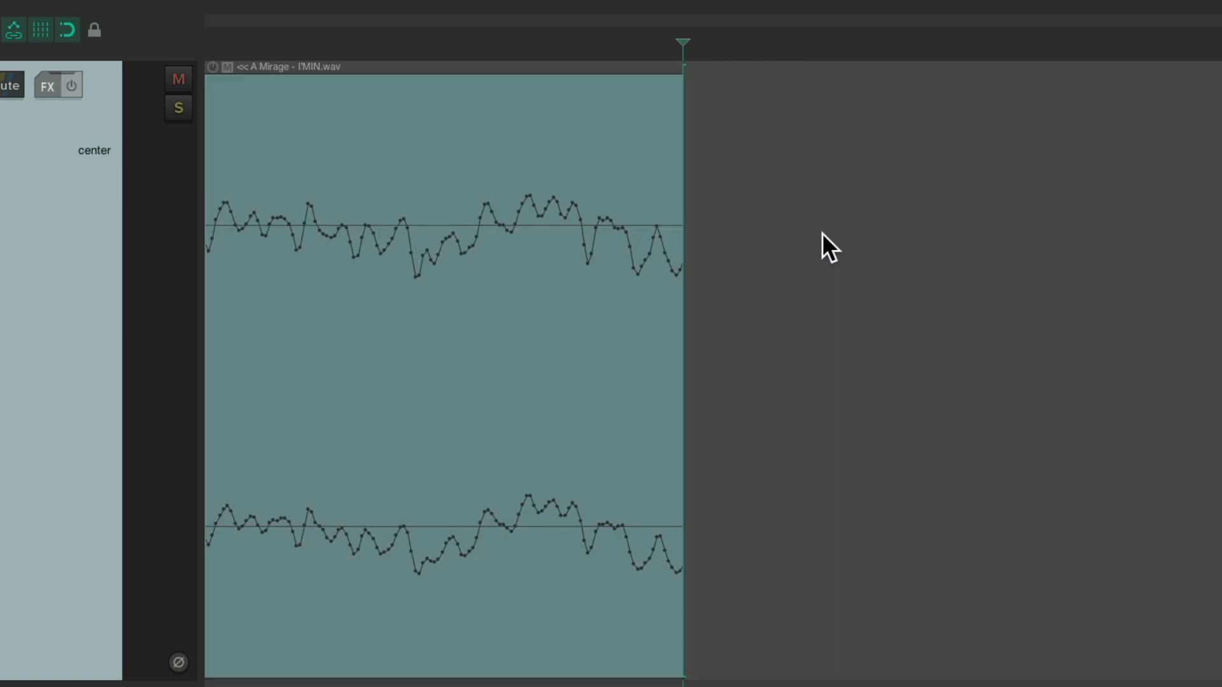
# Step: Cut the trimmed four-bar item, paste it at the start of the project and play it back
pyautogui.scroll(-10, 822, 231)
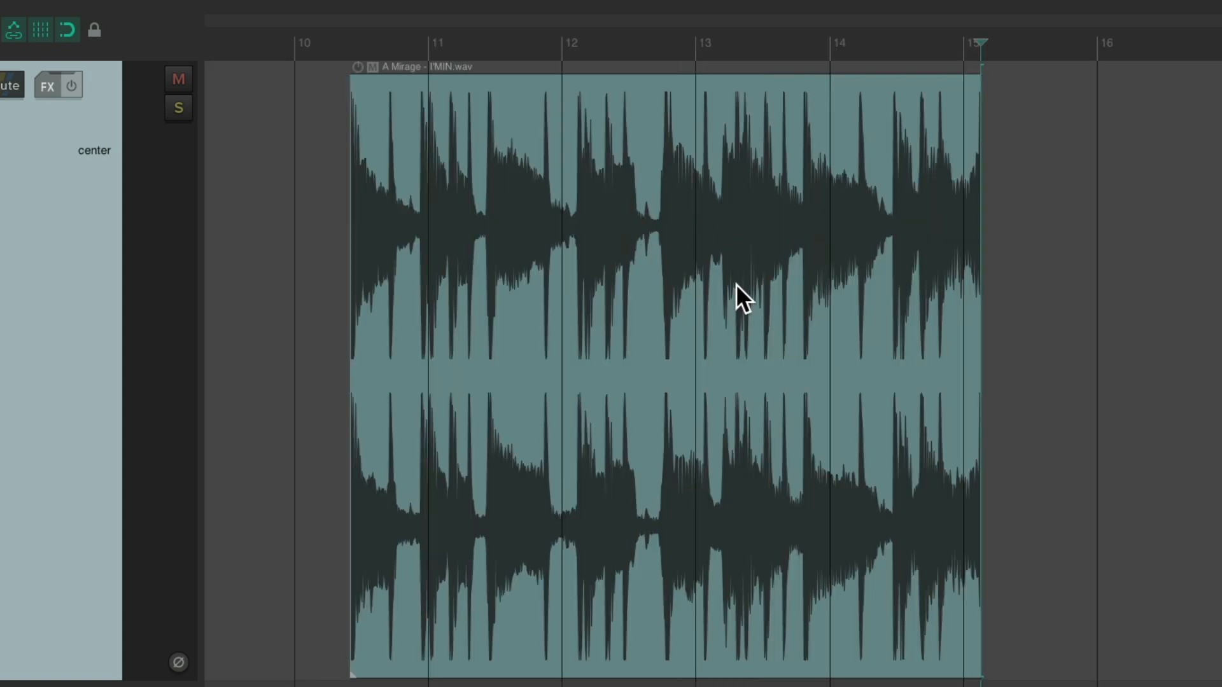
pyautogui.click(625, 156)
pyautogui.press('Delete')
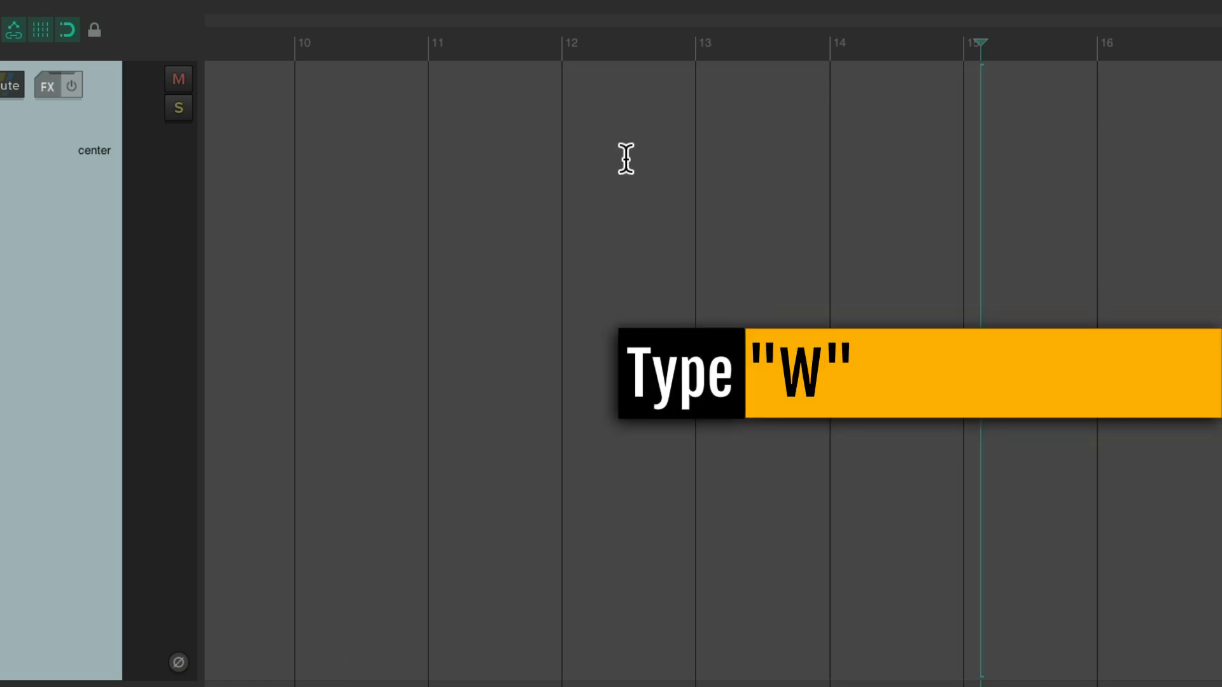
pyautogui.press('w')
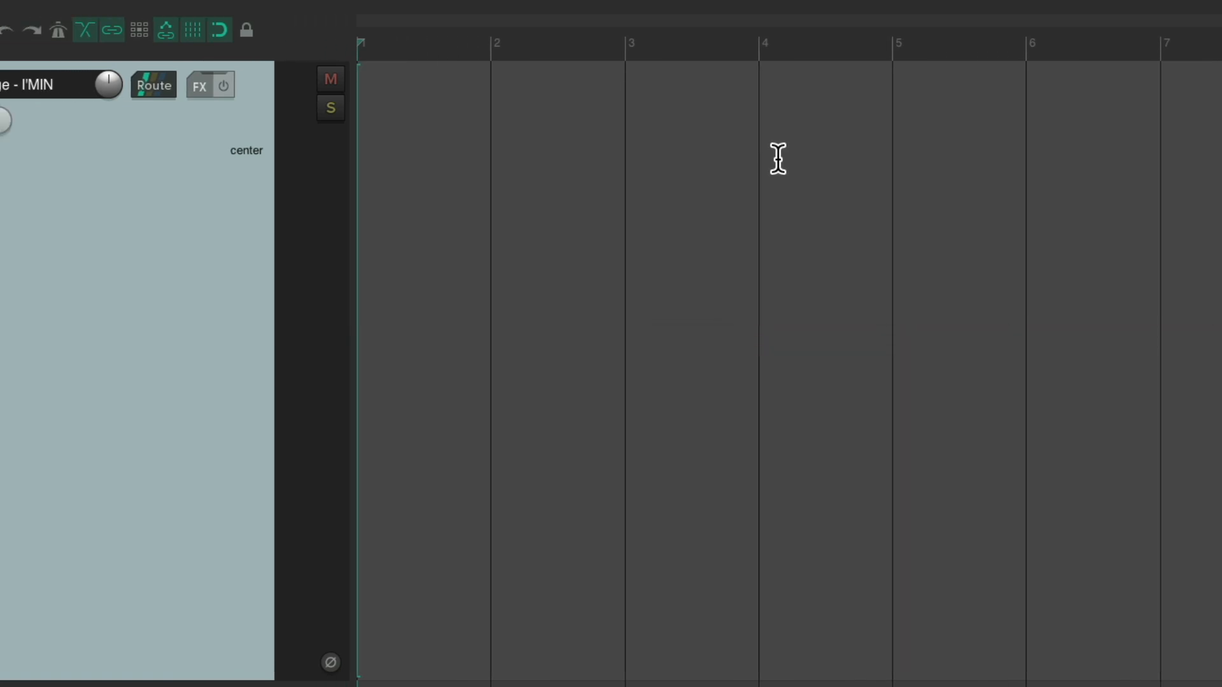
pyautogui.hotkey('ctrl', 'v')
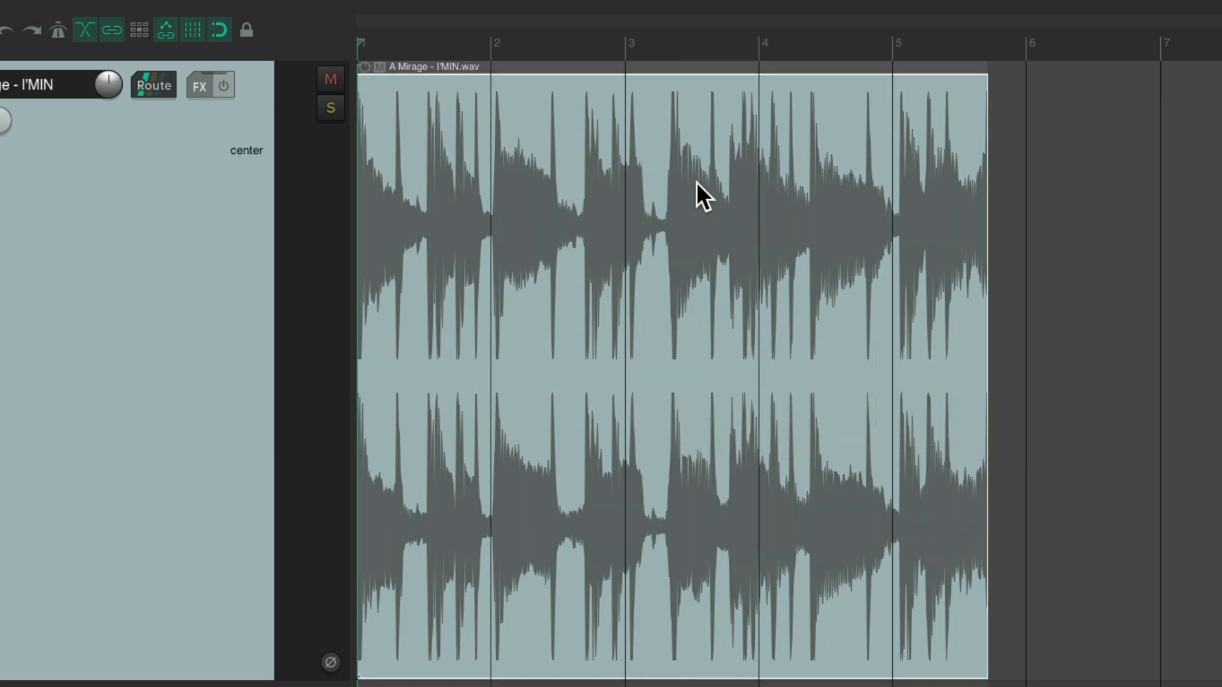
pyautogui.press('space')
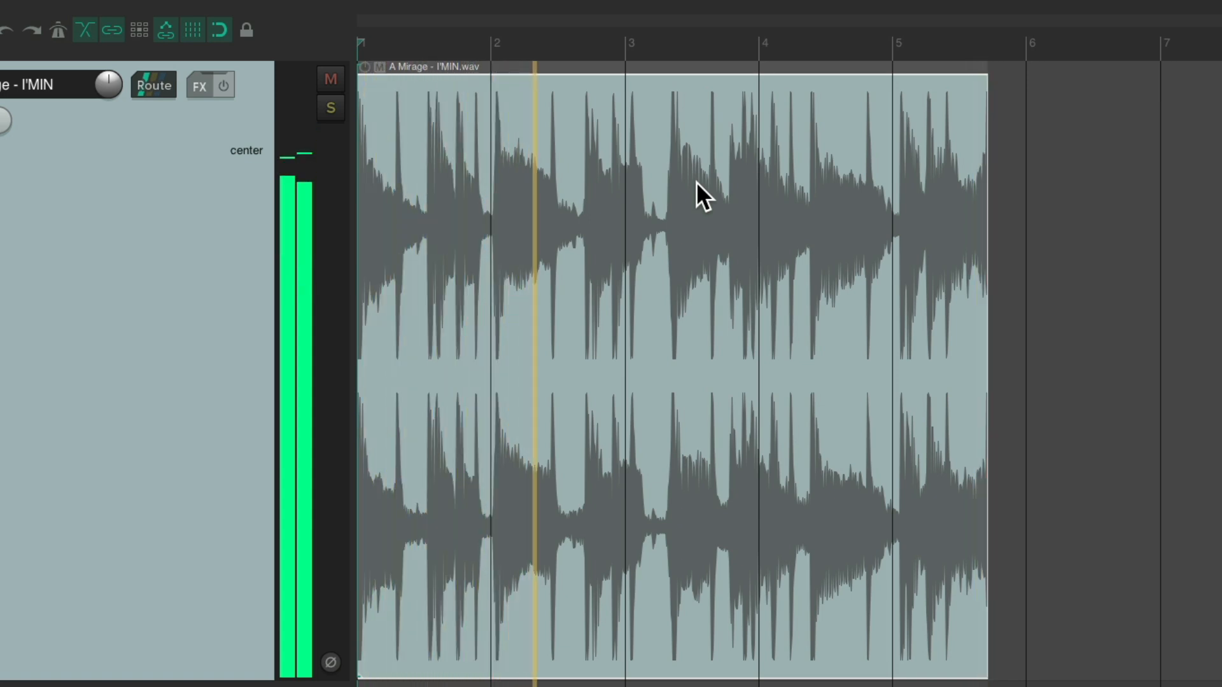
pyautogui.press('space')
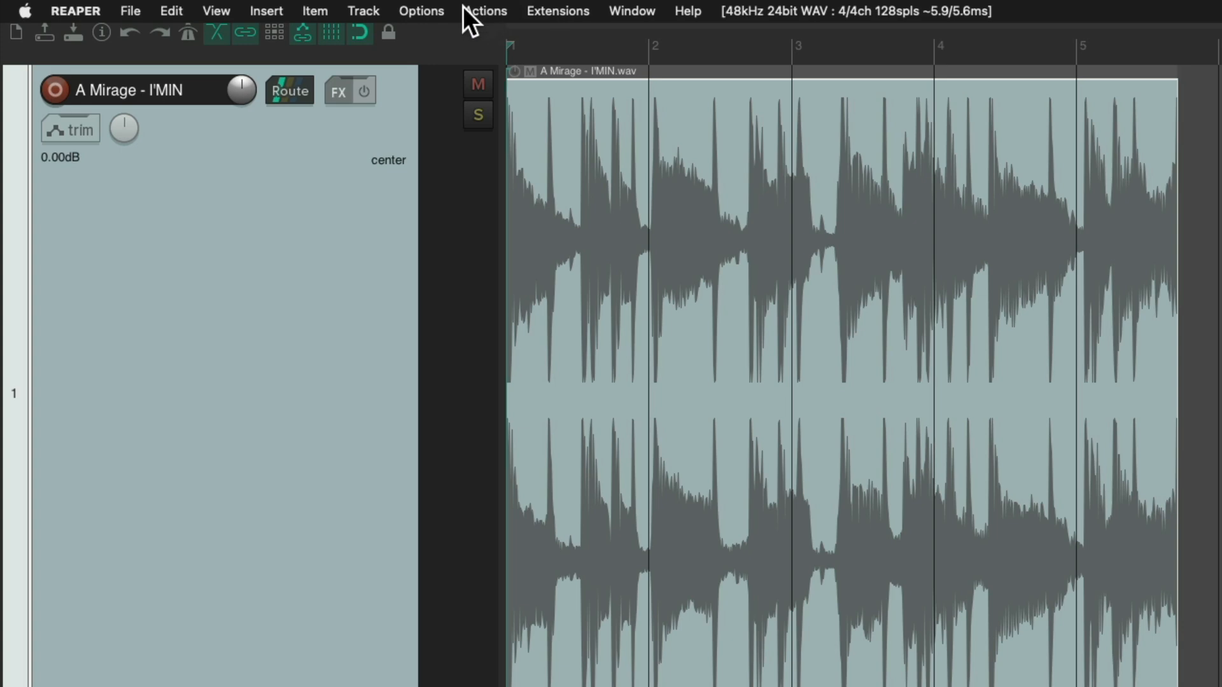
# Step: Work out the four-bar section's tempo with the "Create measure from time selection (new time signature)" action at 4 bars, without applying it
pyautogui.click(477, 9)
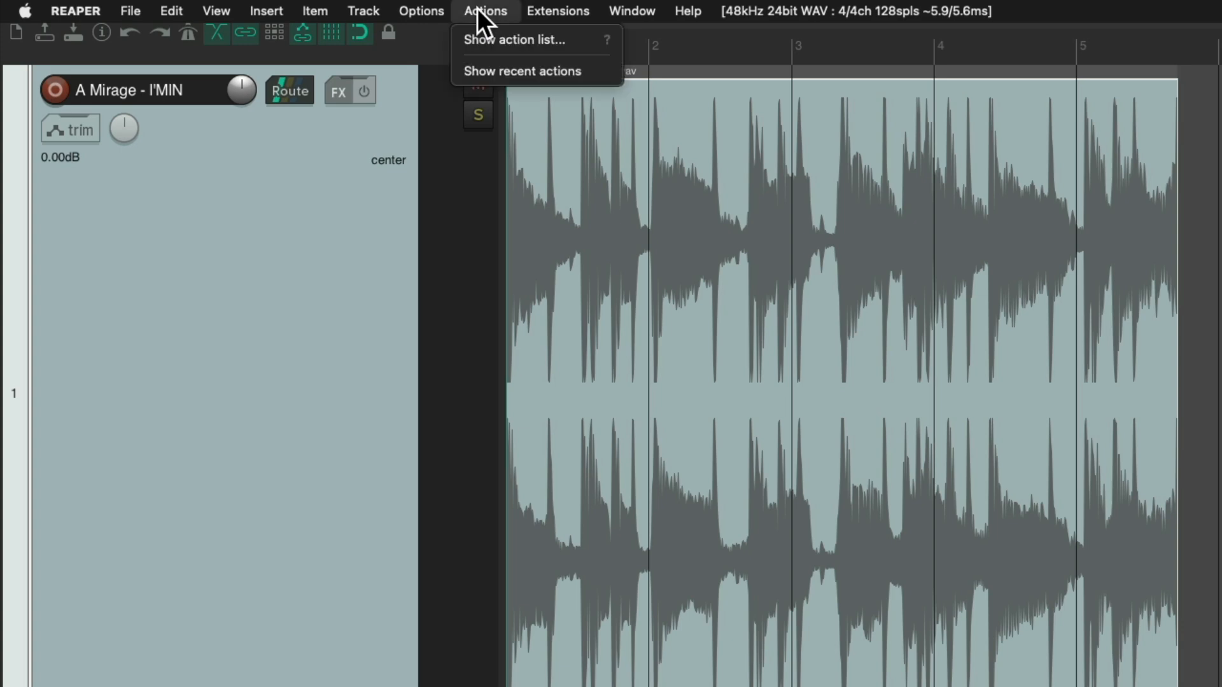
pyautogui.click(459, 41)
pyautogui.write('create measure')
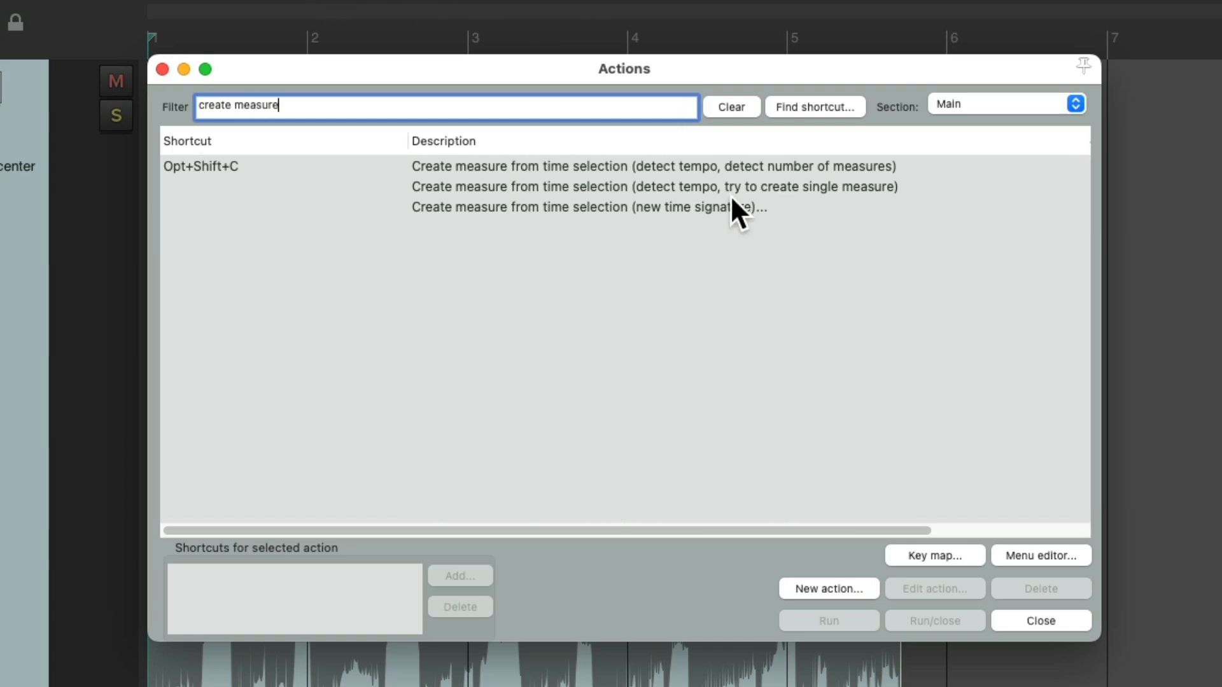
pyautogui.click(664, 209)
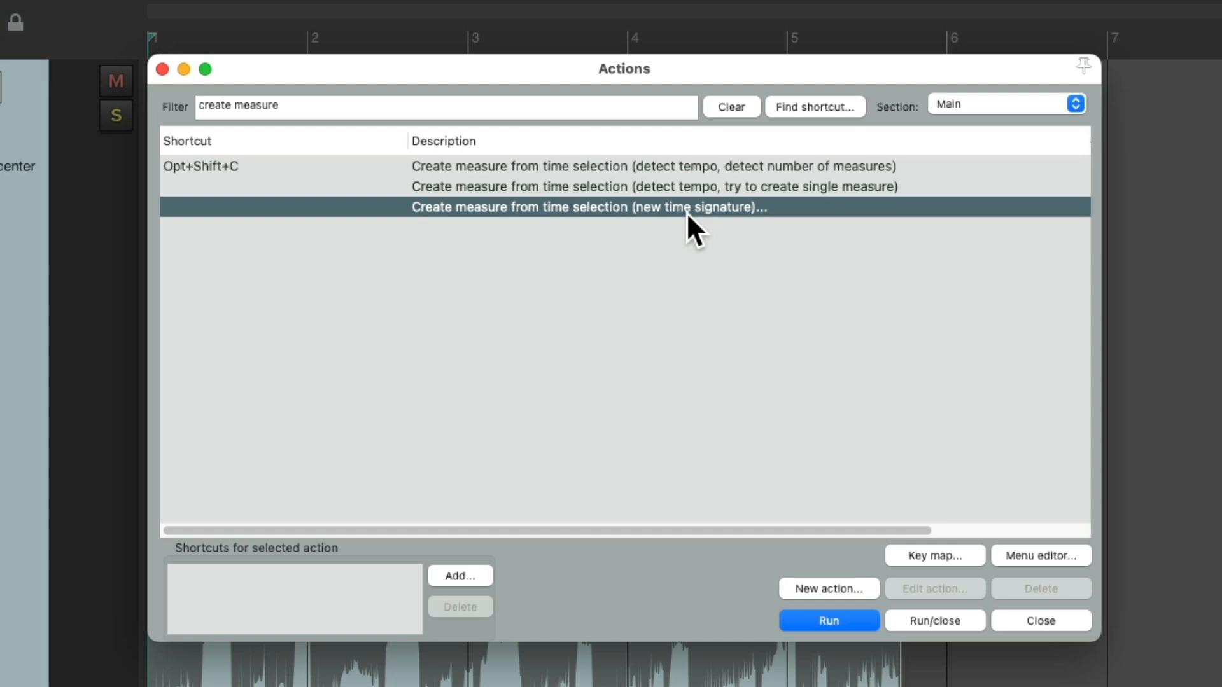
pyautogui.doubleClick(592, 211)
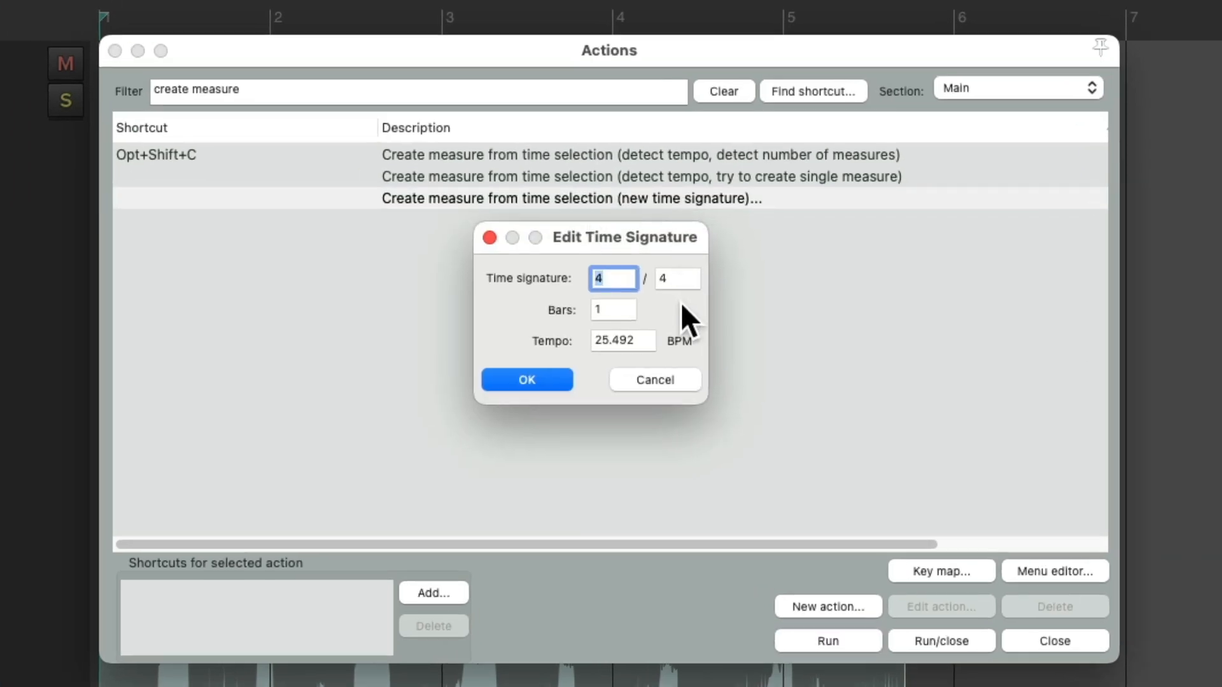
pyautogui.click(624, 308)
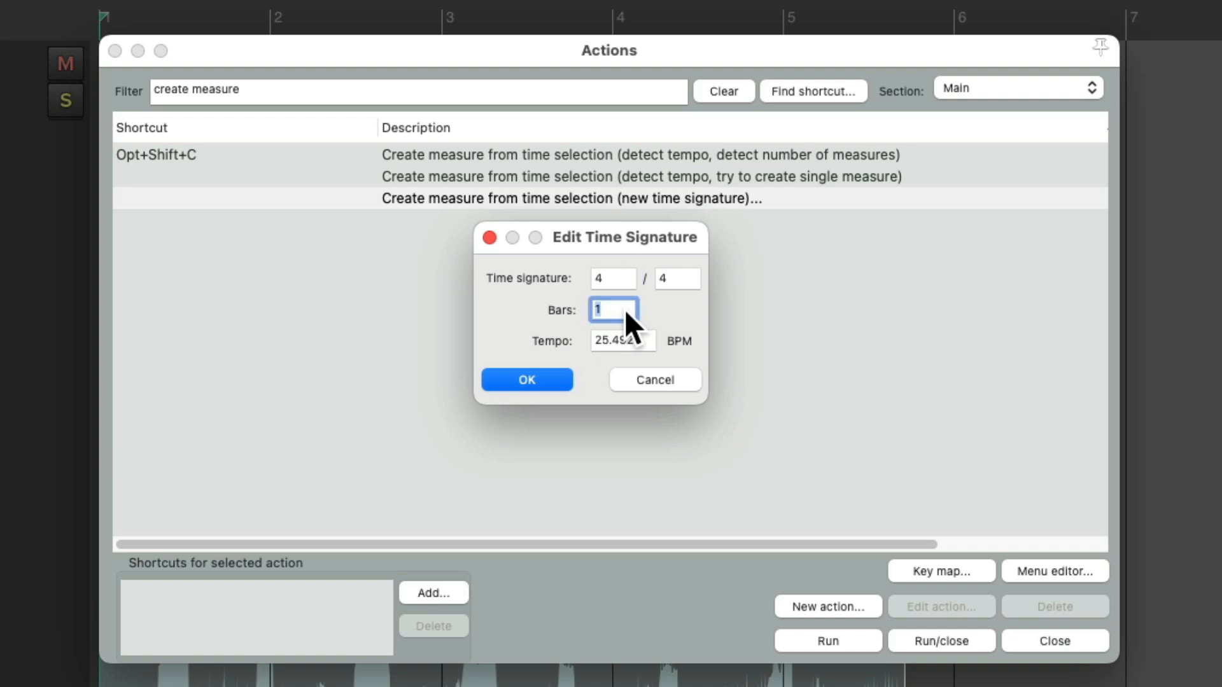
pyautogui.write('4')
pyautogui.click(678, 379)
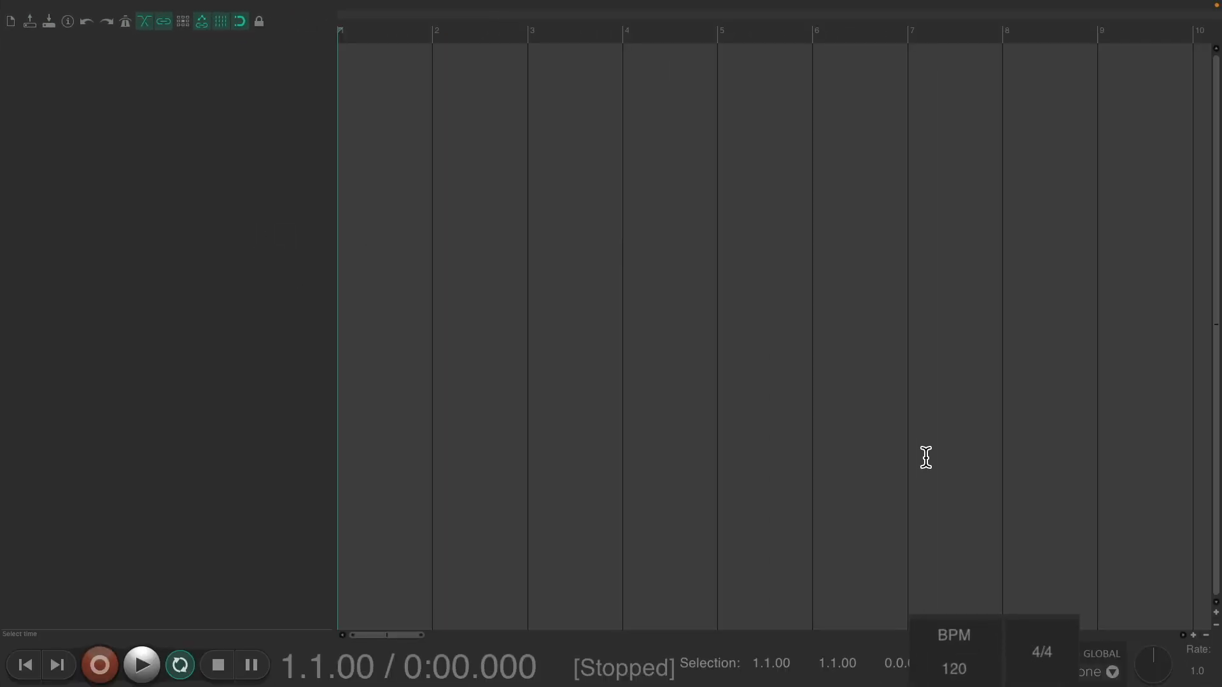
# Step: Set the empty project's tempo to 102 BPM
pyautogui.doubleClick(963, 651)
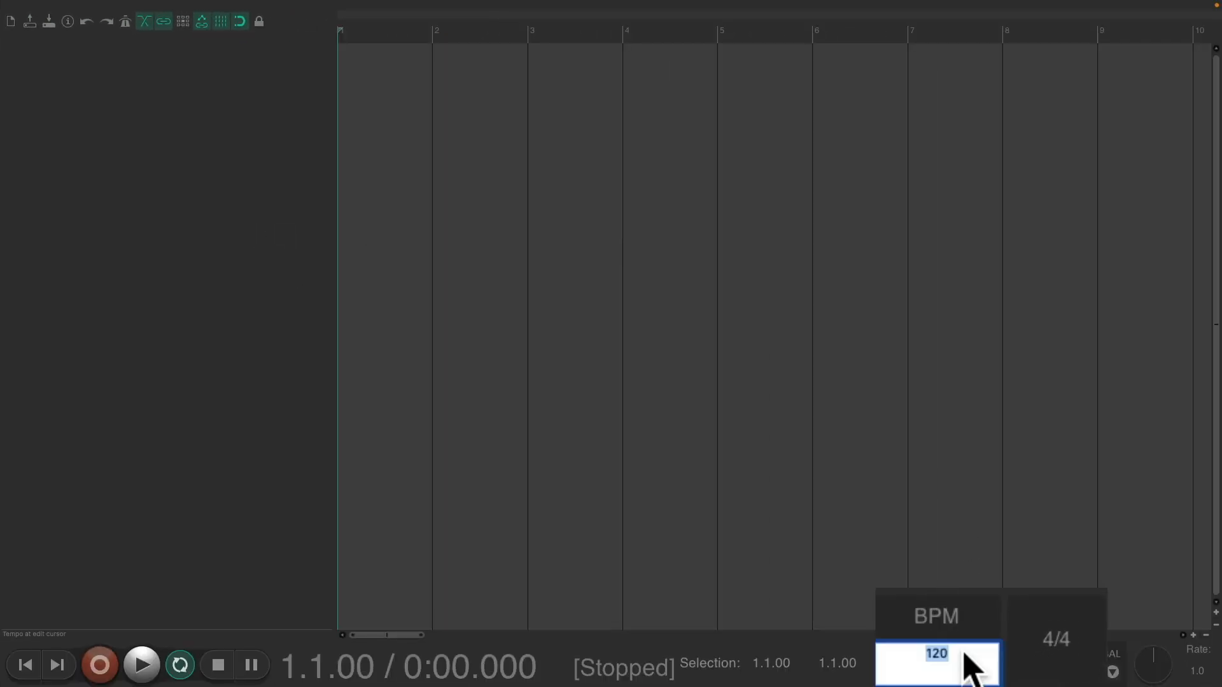
pyautogui.write('102')
pyautogui.press('Return')
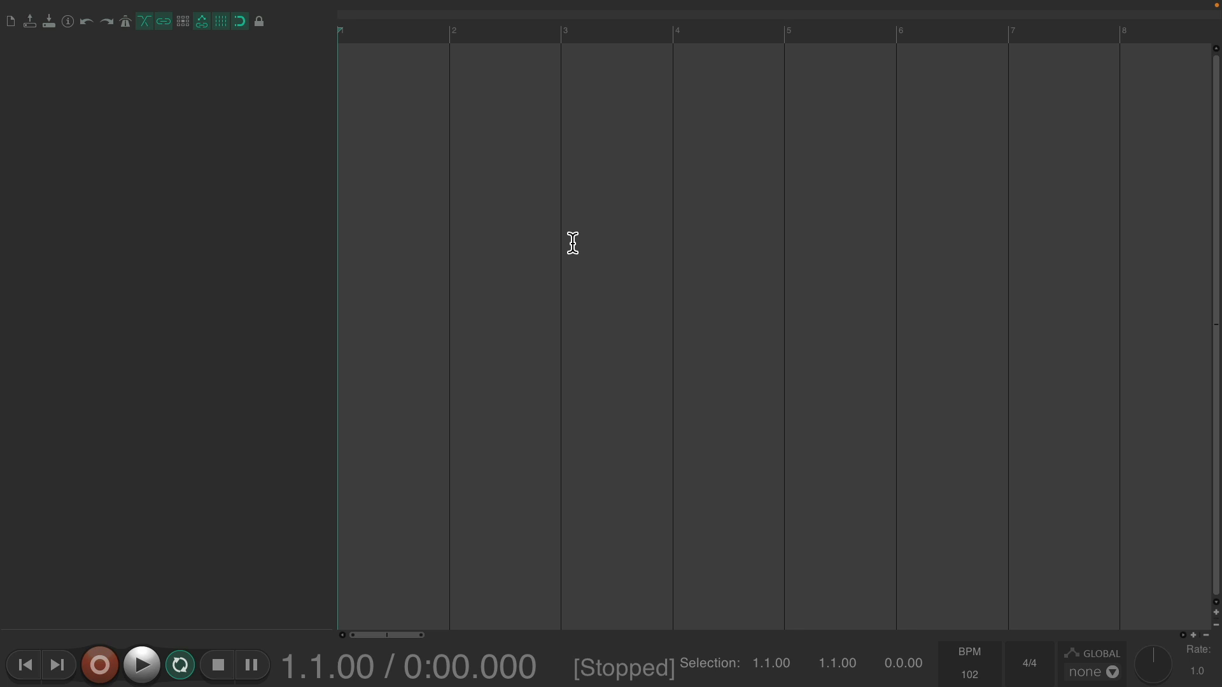
# Step: Insert "A Mirage - I'MIN.wav" from the New Tracks folder on a new track and move the item to start at bar 3
pyautogui.press('super+alt+x')
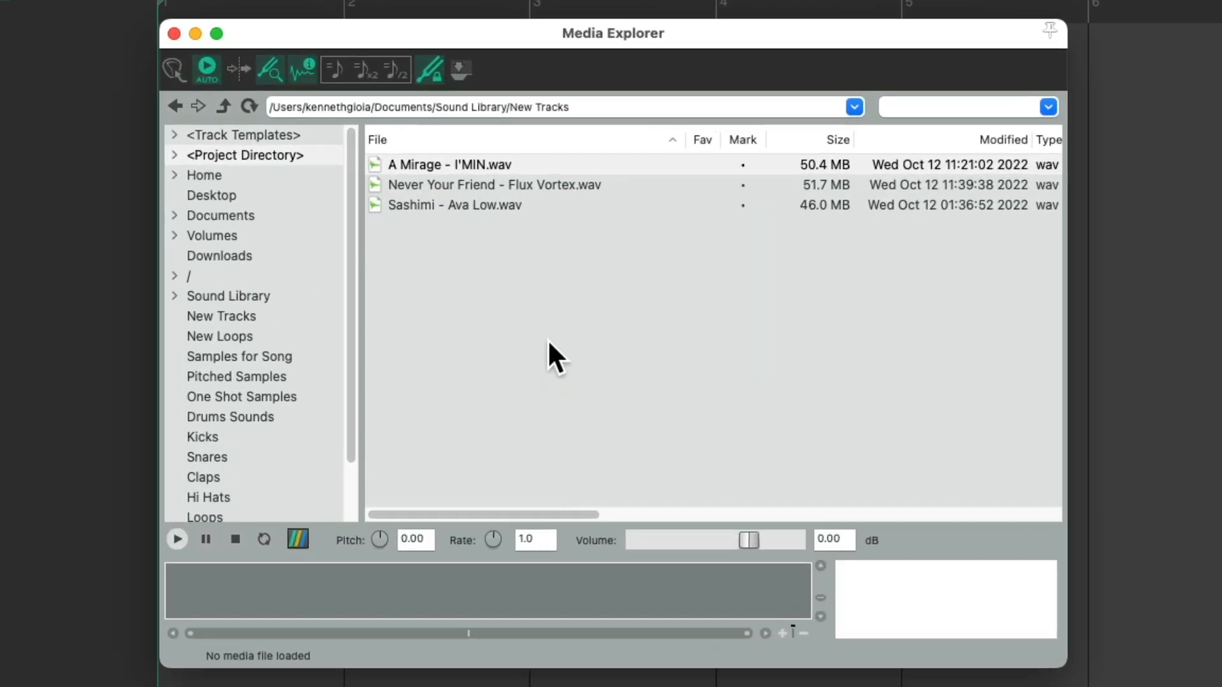
pyautogui.moveTo(502, 162); pyautogui.dragTo(340, 315)
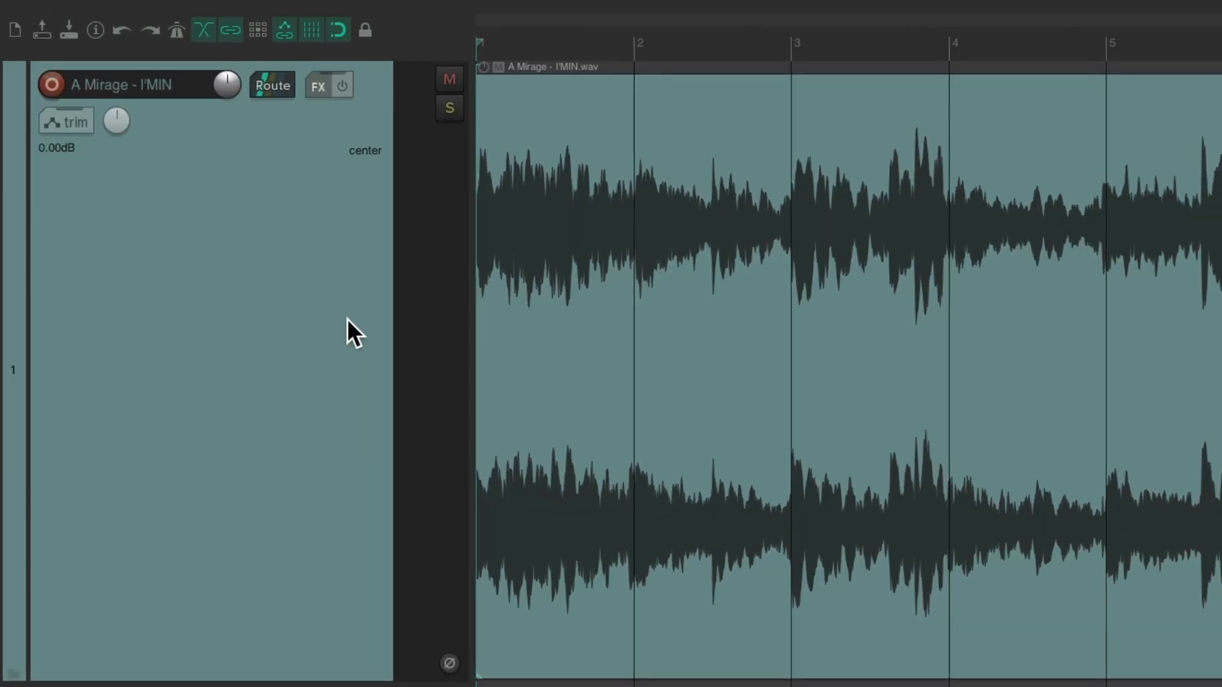
pyautogui.moveTo(644, 274); pyautogui.dragTo(947, 240)
# Step: Fine-adjust the A Mirage item so the first kick transient of the beat lines up exactly with the bar 11 grid line
pyautogui.scroll(1, 931, 334)
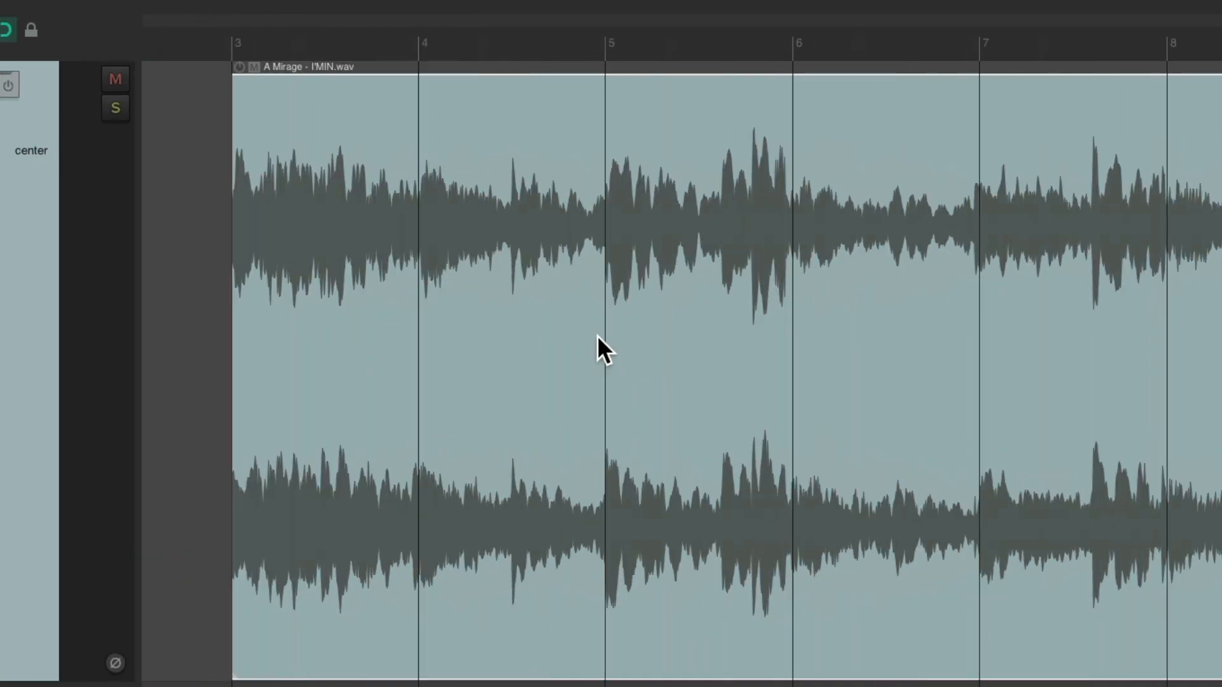
pyautogui.hscroll(15, 597, 335)
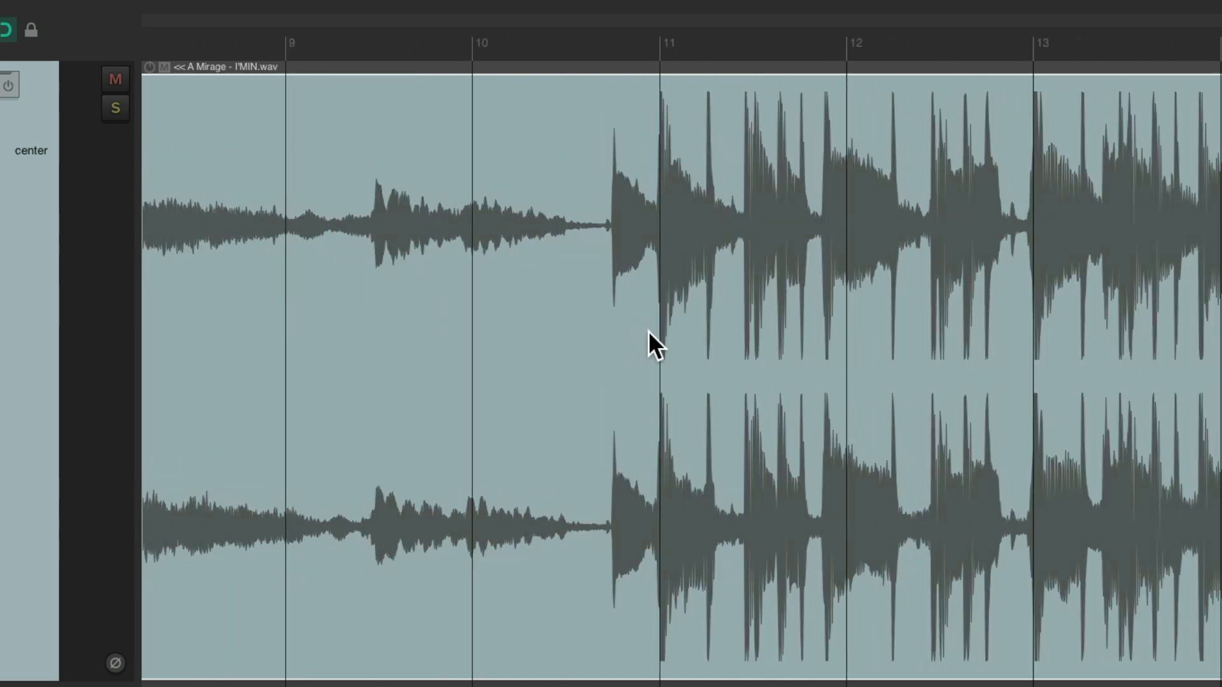
pyautogui.scroll(8, 674, 339)
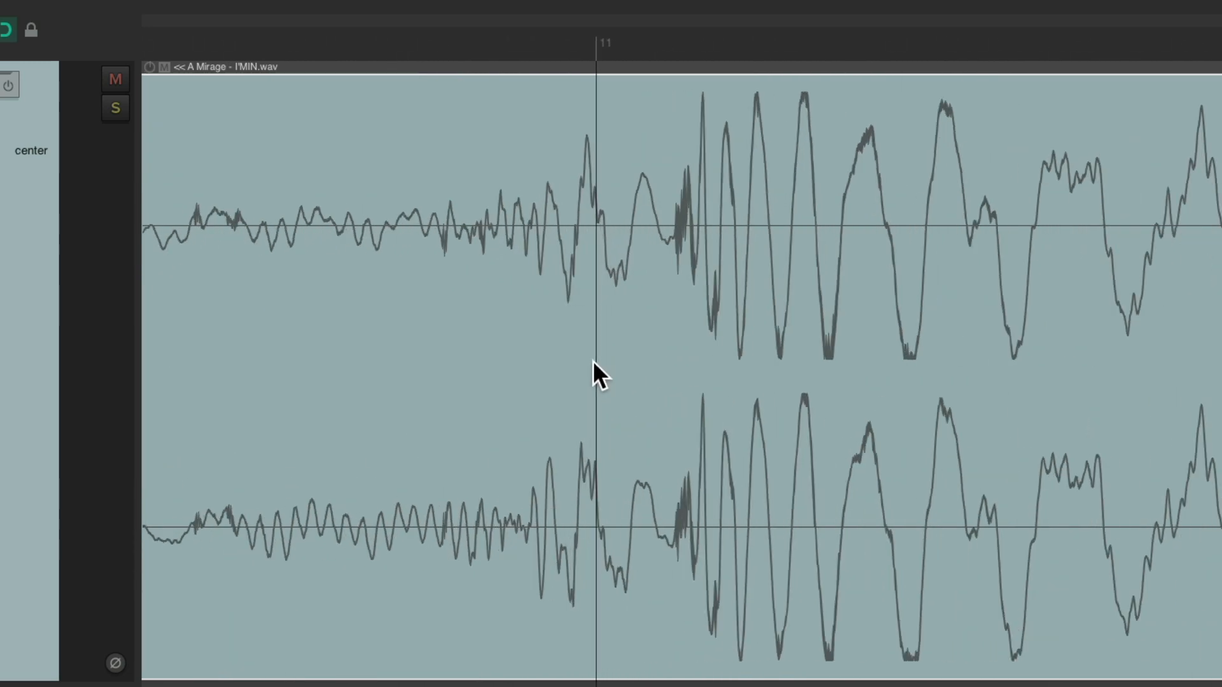
pyautogui.moveTo(901, 156); pyautogui.dragTo(789, 163)
pyautogui.scroll(4, 636, 287)
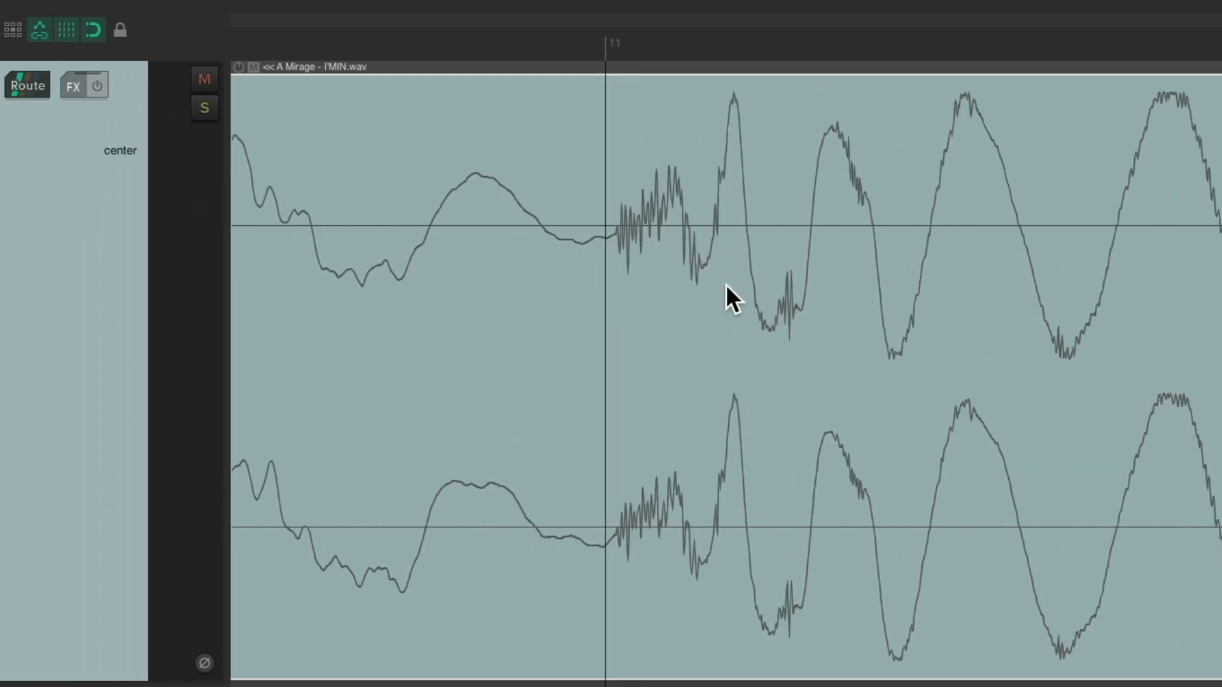
pyautogui.moveTo(915, 230); pyautogui.dragTo(784, 239)
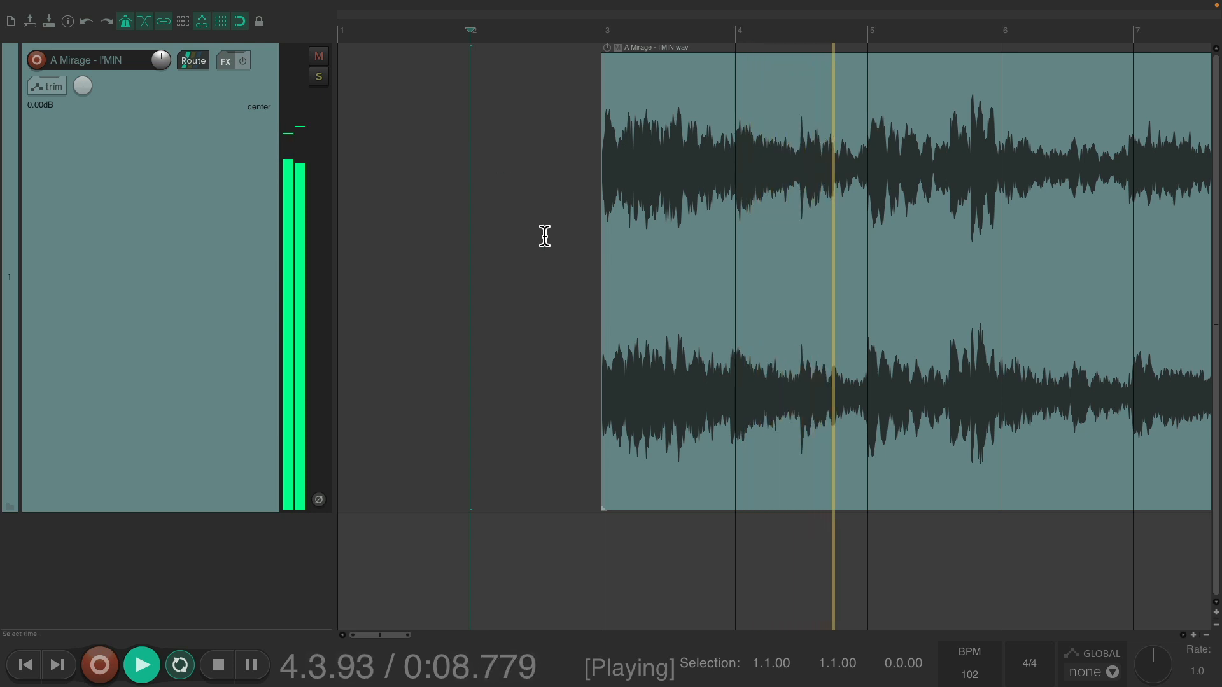
# Step: Play the song with the metronome from bar 2 and check that its beats follow the grid through bar 14, then stop playback
pyautogui.hscroll(6, 545, 235)
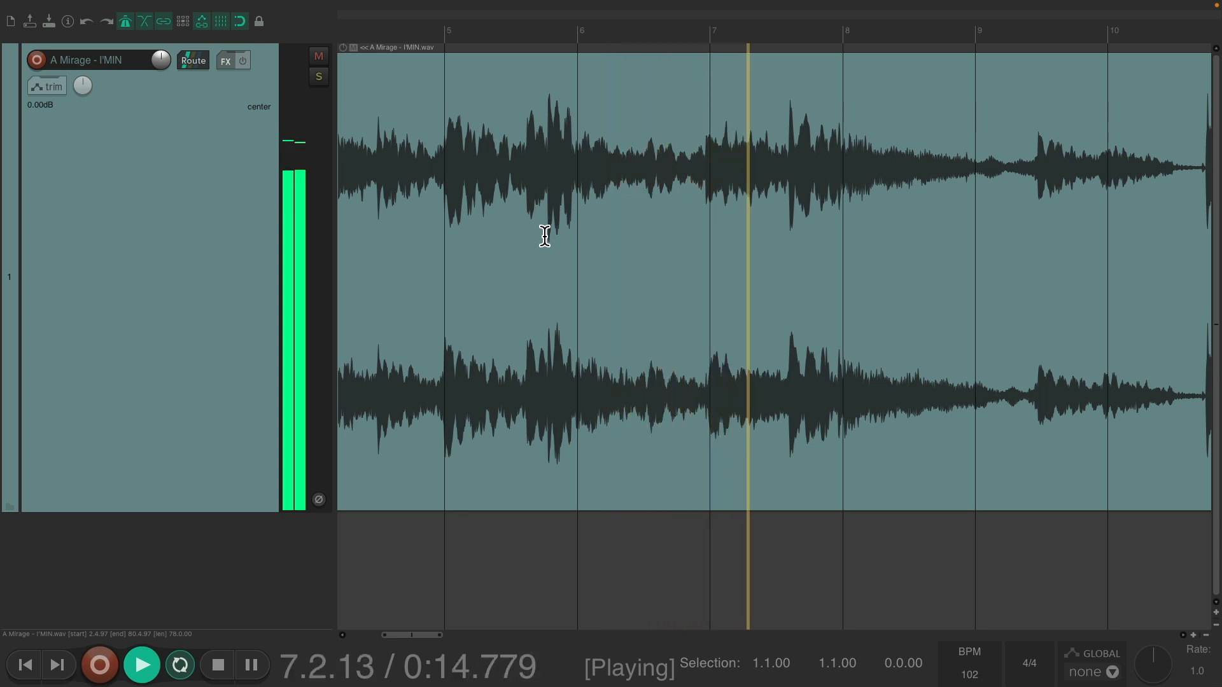
pyautogui.hscroll(2, 631, 256)
pyautogui.hscroll(2, 631, 256)
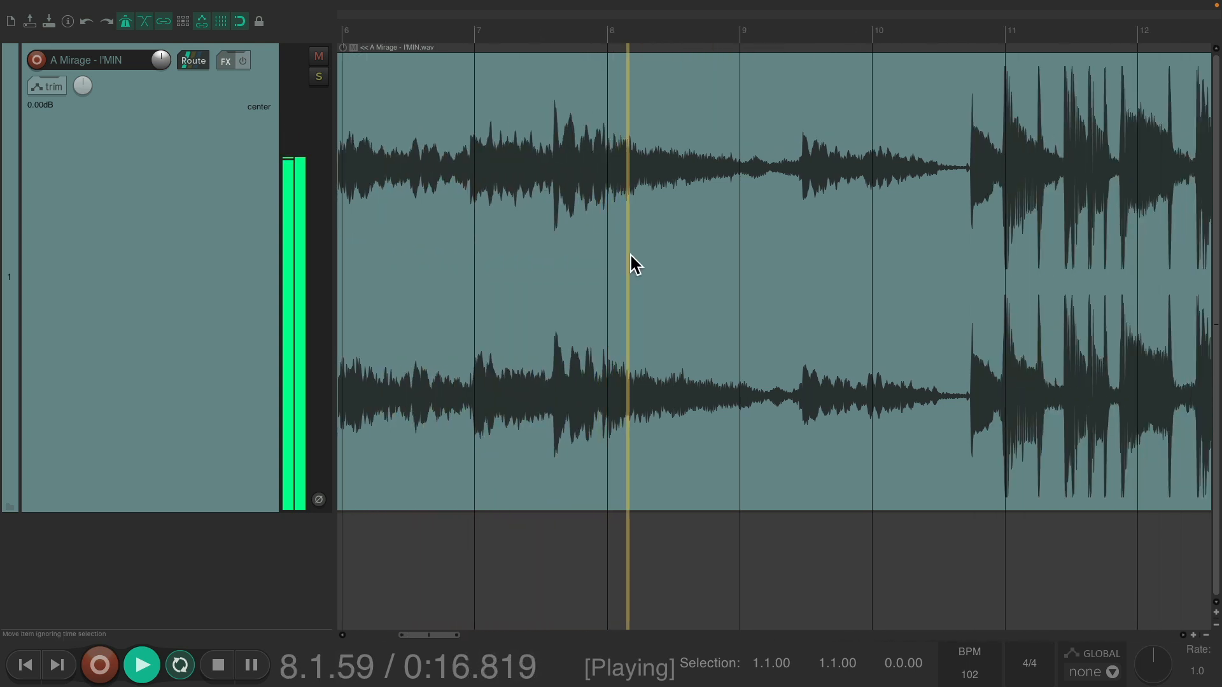
pyautogui.hscroll(1, 632, 256)
pyautogui.hscroll(3, 631, 257)
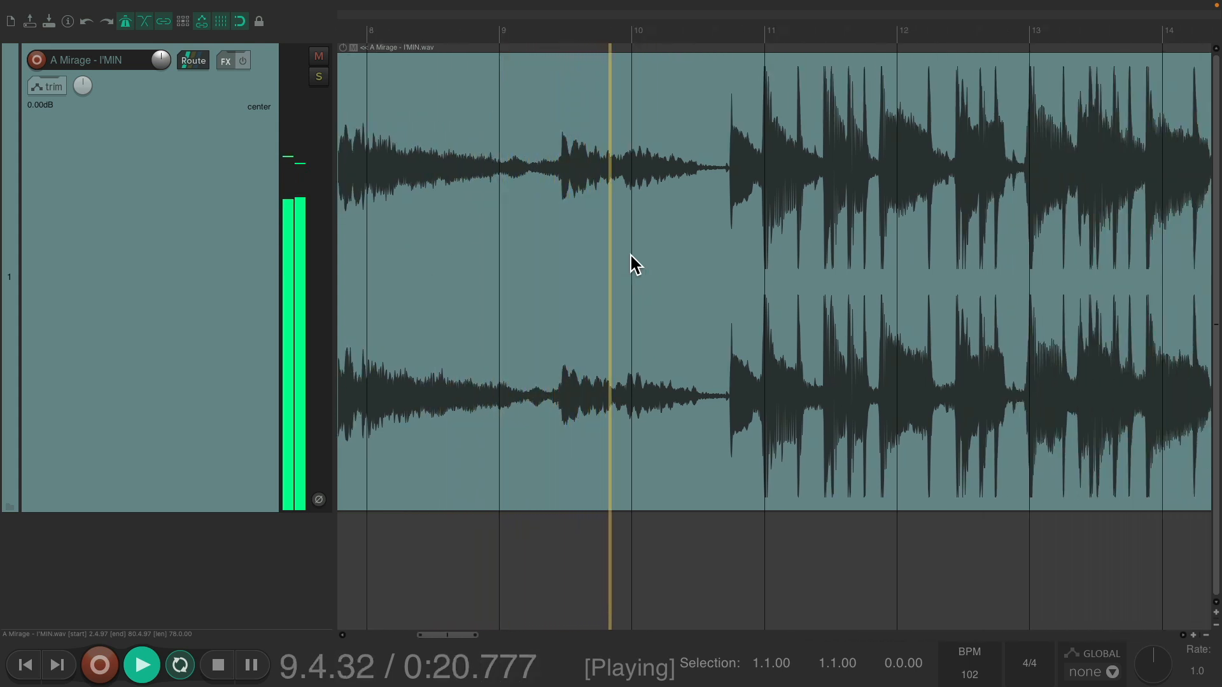
pyautogui.hscroll(2, 632, 257)
pyautogui.hscroll(1, 631, 257)
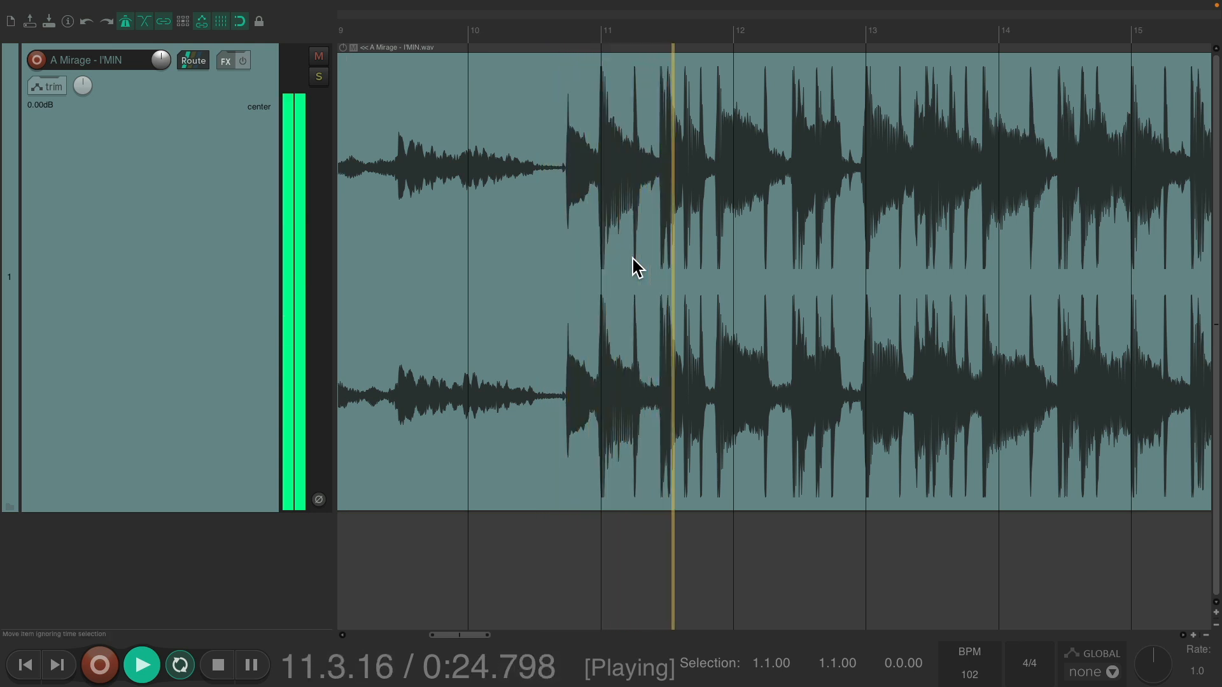
pyautogui.hscroll(1, 636, 267)
pyautogui.hscroll(4, 633, 259)
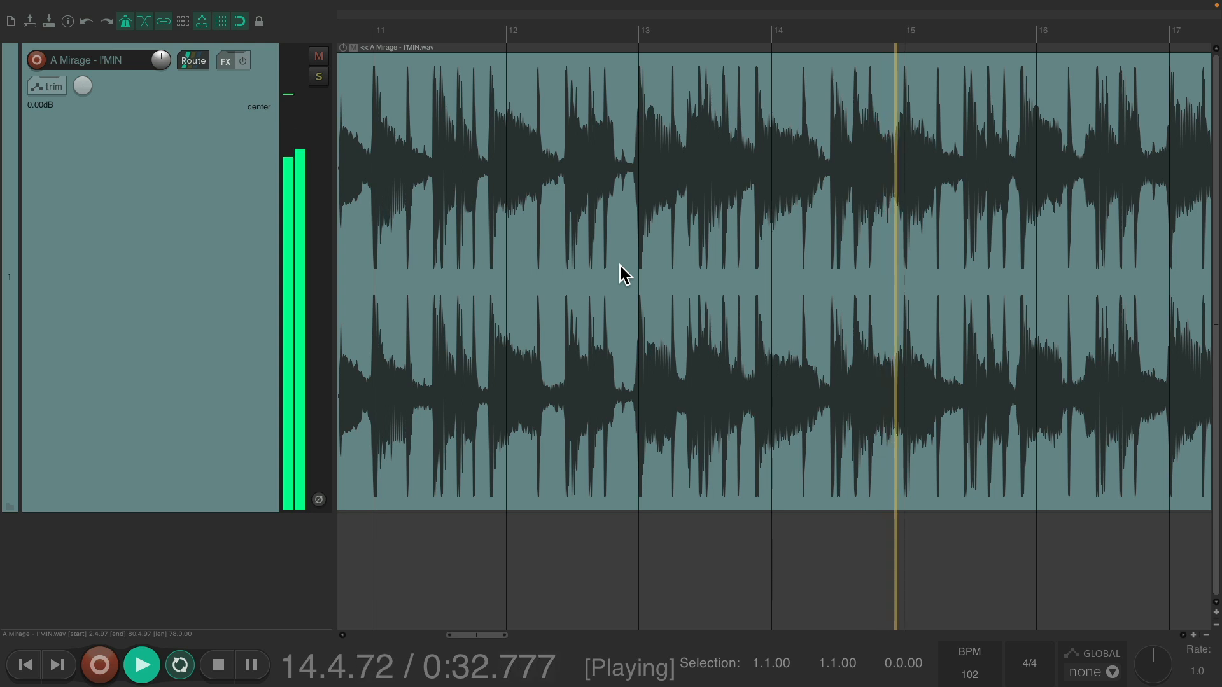
pyautogui.press('space')
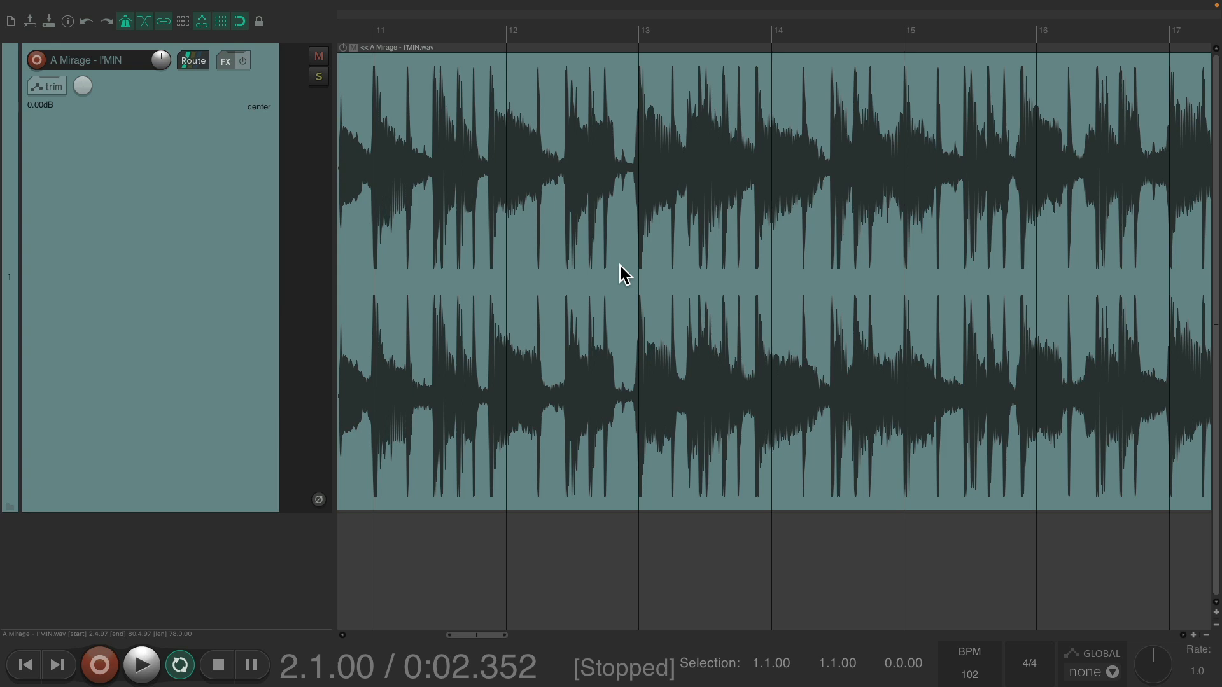
# Step: Insert "Sashimi - Ava Low.wav" from the New Tracks folder on a new track at the start of the empty project
pyautogui.press('super+alt+x')
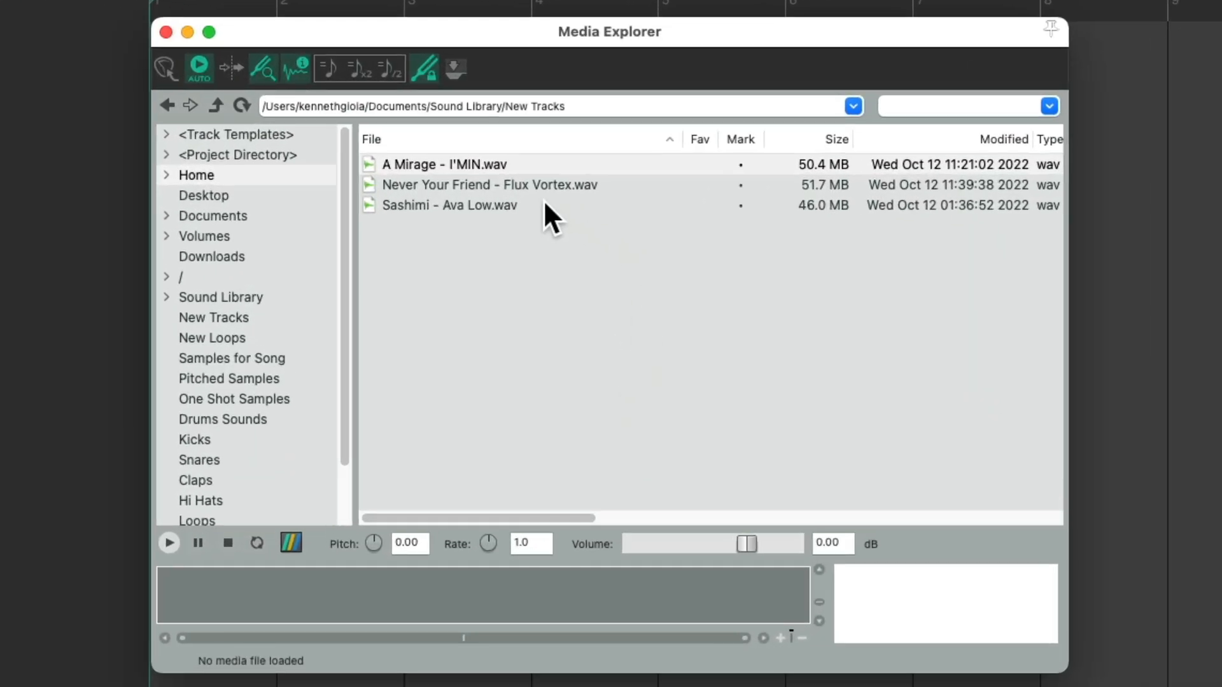
pyautogui.click(544, 203)
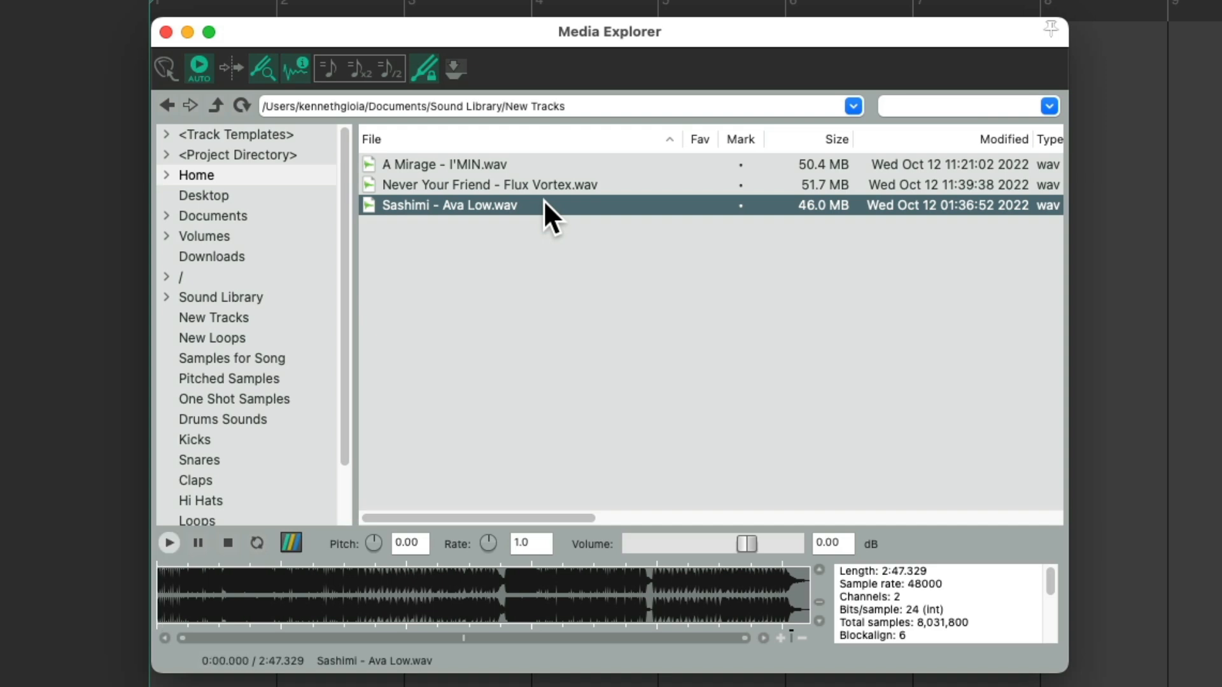
pyautogui.moveTo(486, 209); pyautogui.dragTo(22, 306)
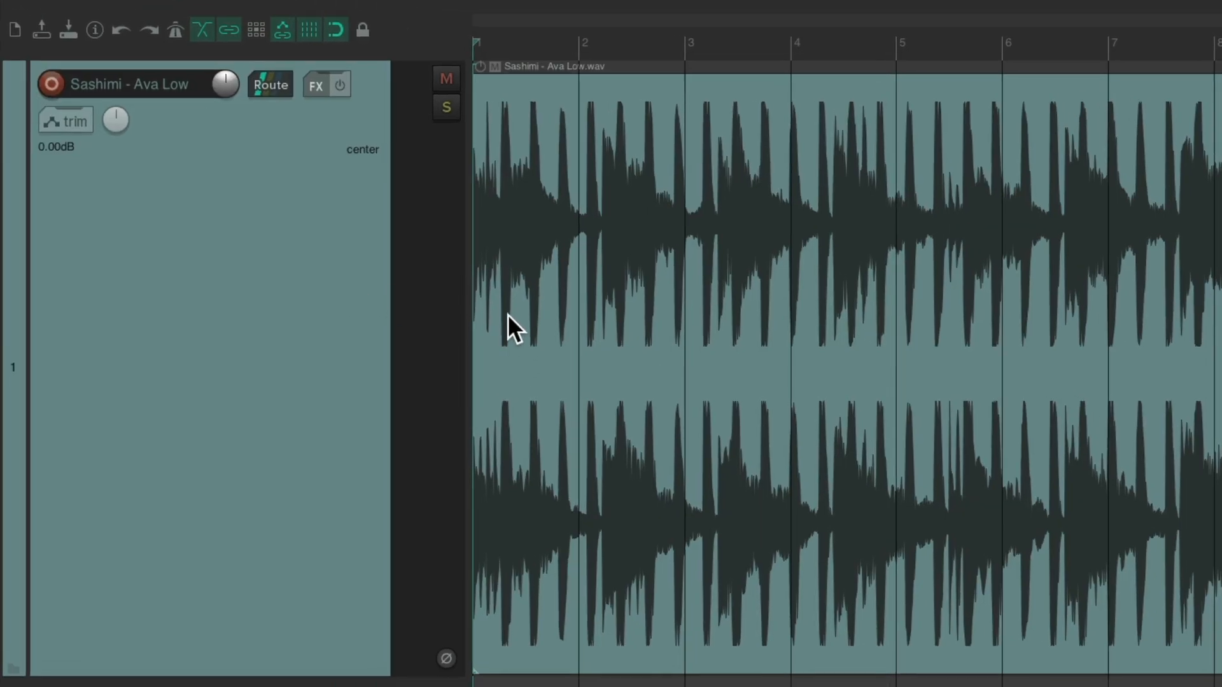
# Step: Locate the Sashimi item's first kick downbeat by ear, split the item just before its transient and delete the part before it
pyautogui.scroll(8, 508, 314)
pyautogui.press('space')
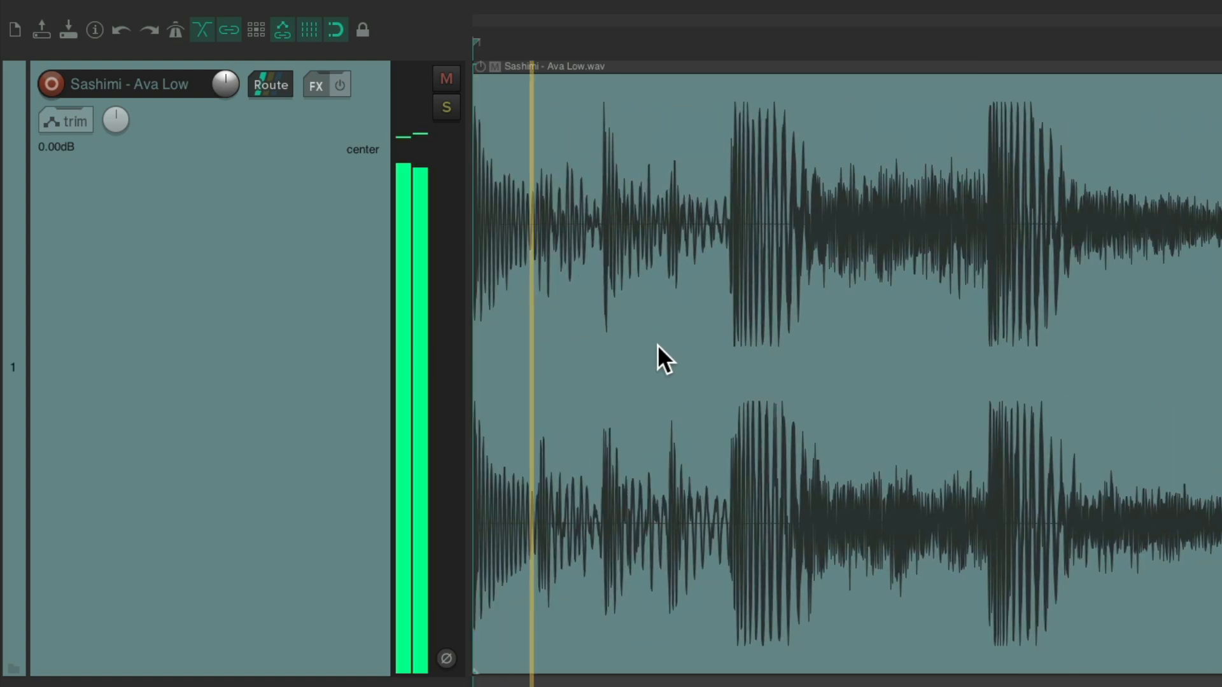
pyautogui.press('space')
pyautogui.scroll(3, 727, 248)
pyautogui.scroll(5, 732, 257)
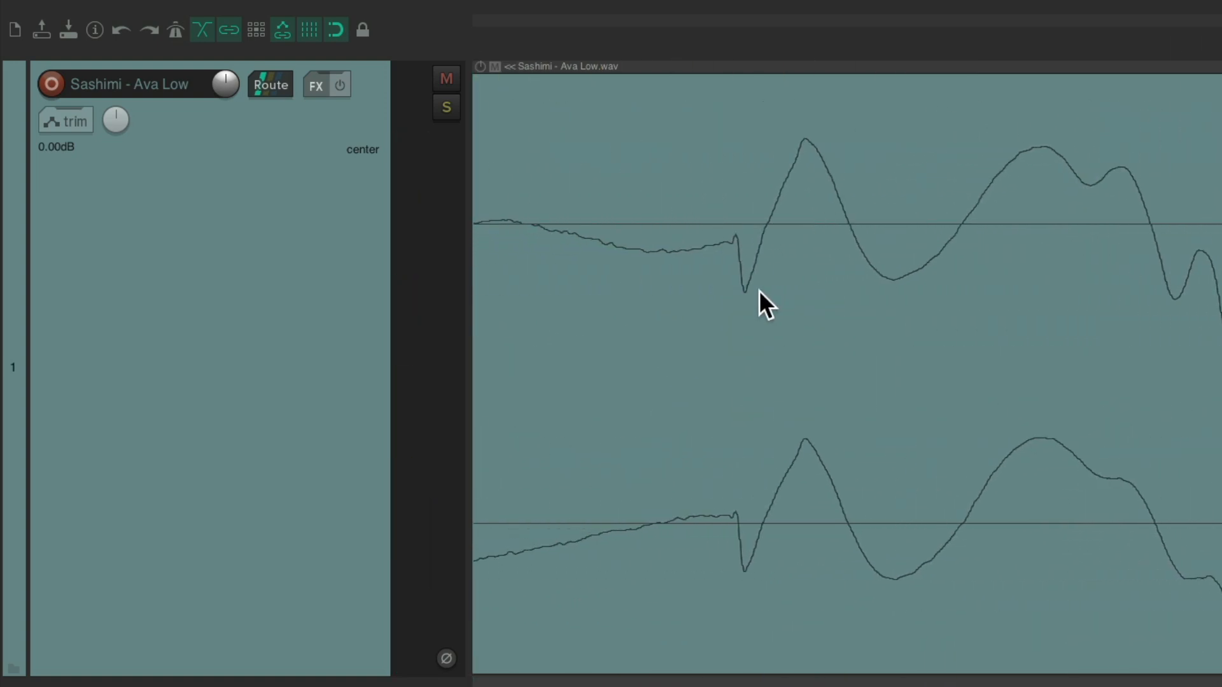
pyautogui.click(728, 574)
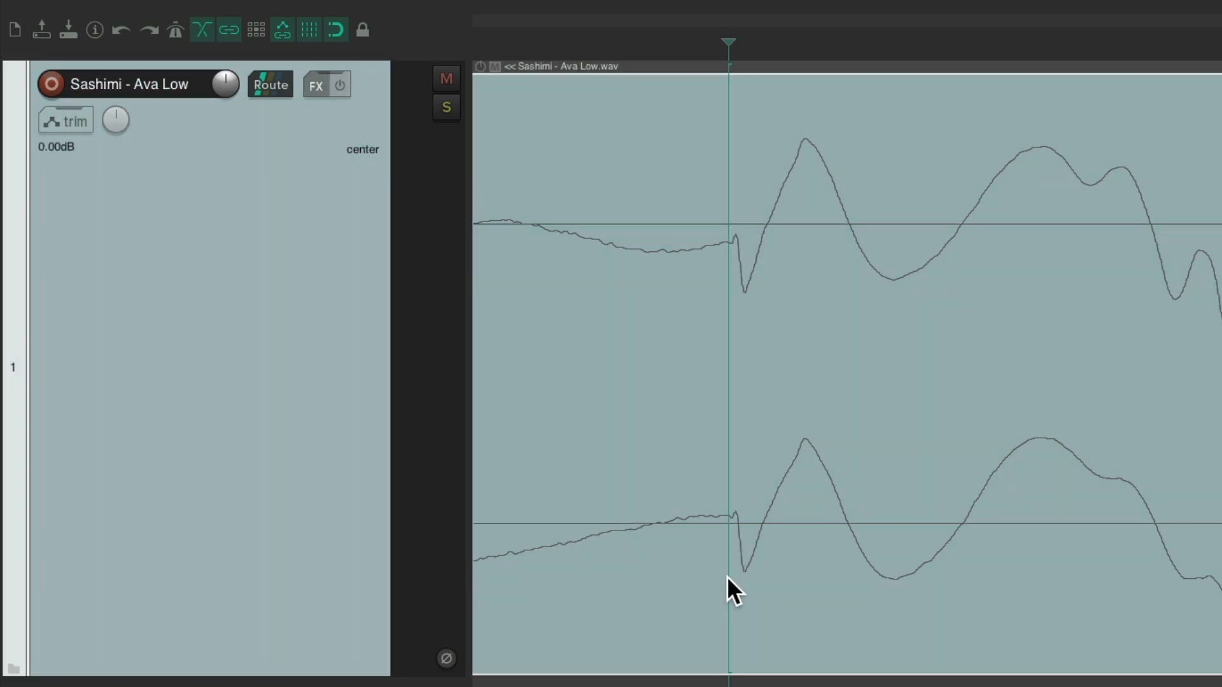
pyautogui.click(633, 121)
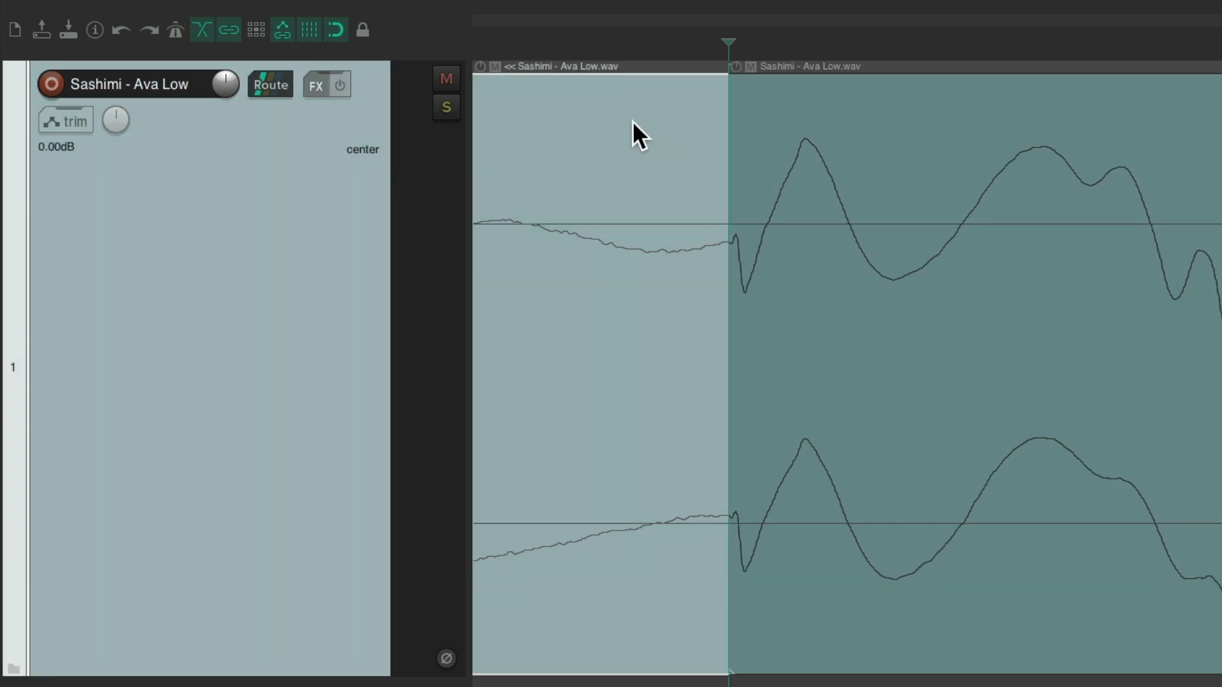
pyautogui.press('Delete')
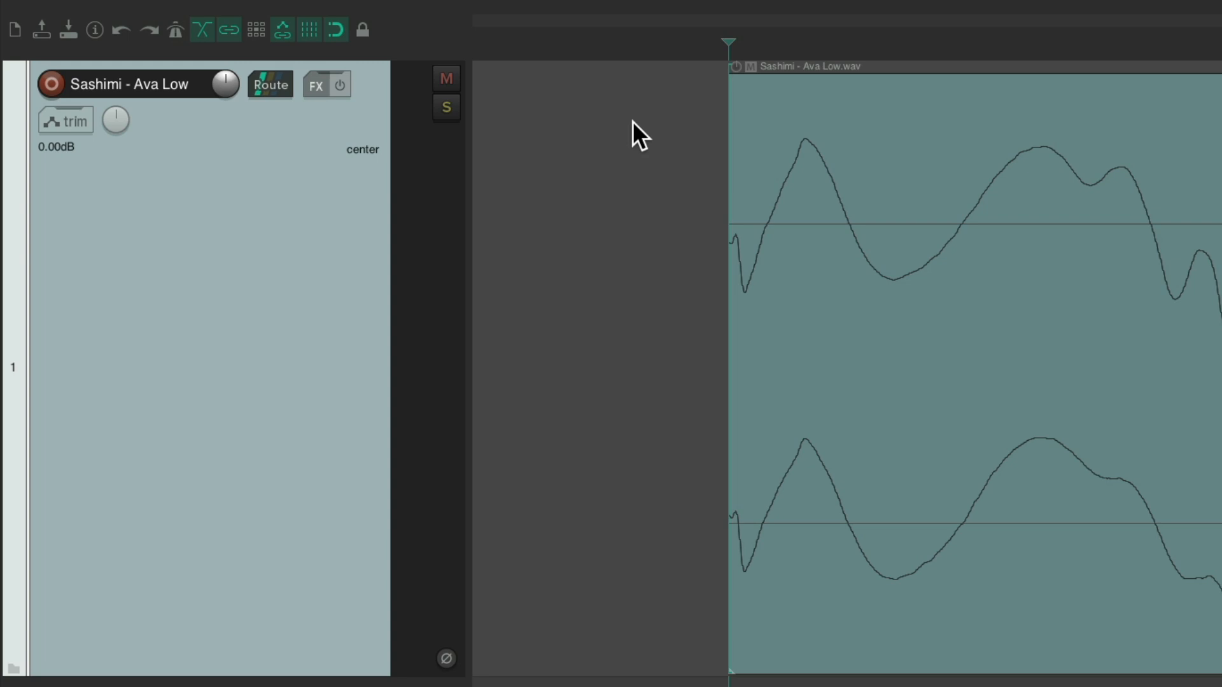
# Step: Count four bars during playback, split the item just before the fifth-bar downbeat transient past bar 5 and delete everything after it
pyautogui.scroll(-10, 633, 121)
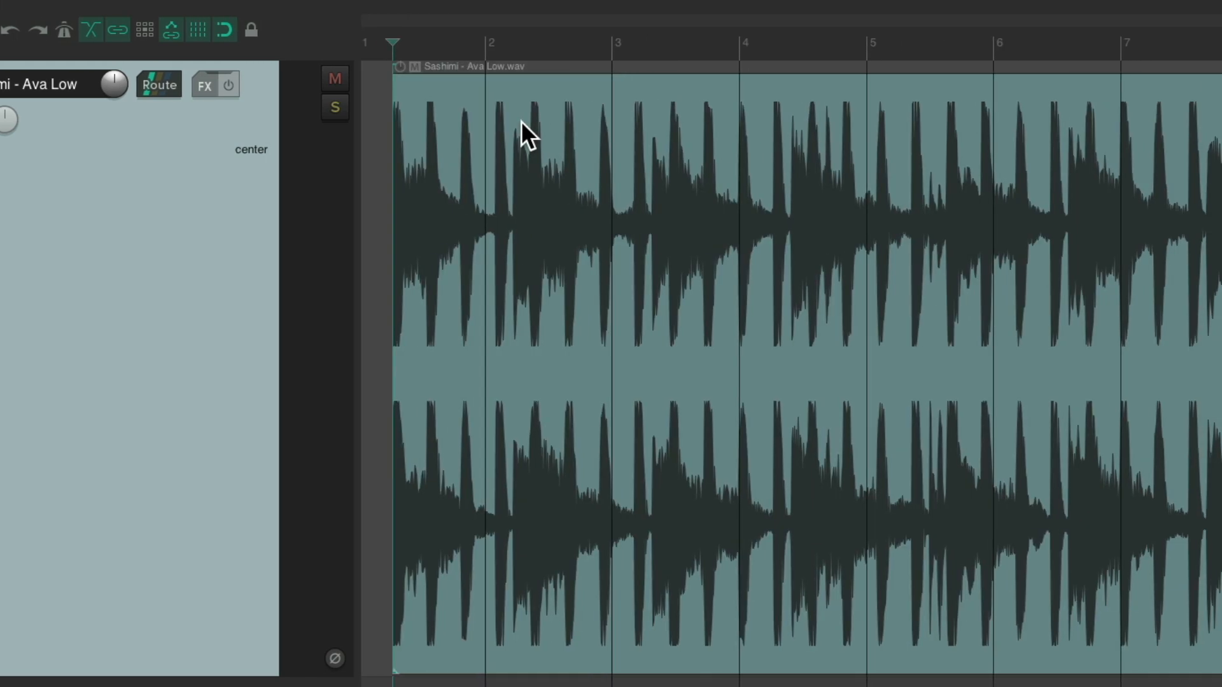
pyautogui.press('space')
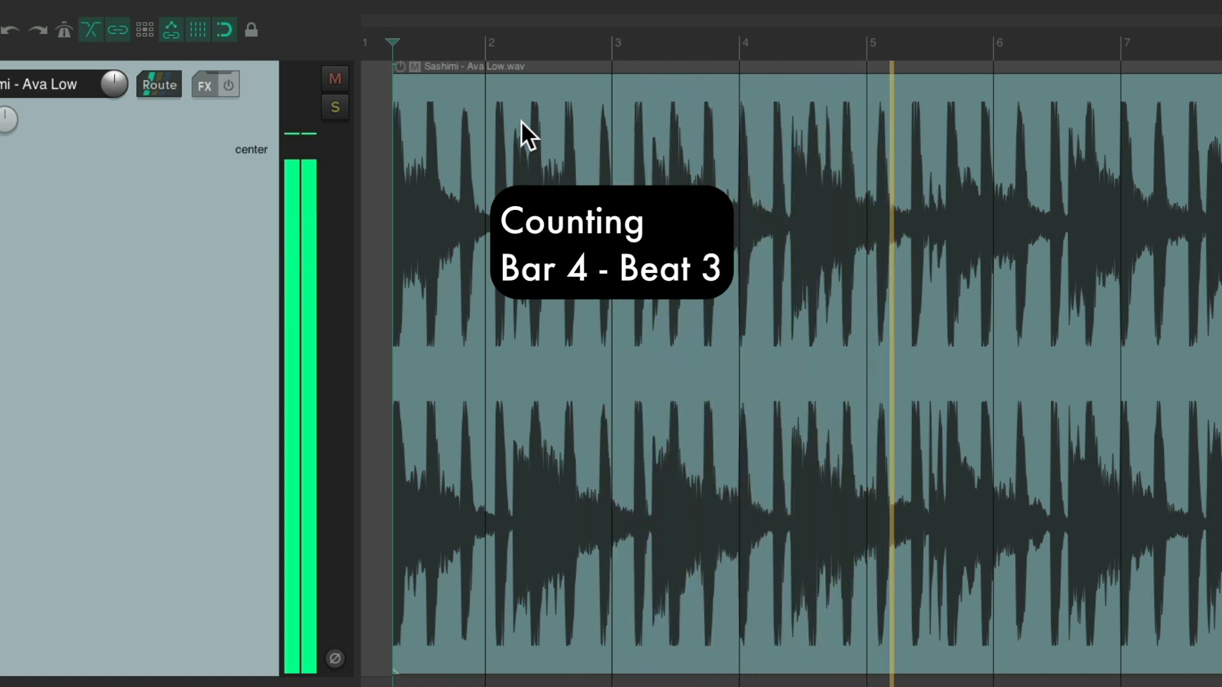
pyautogui.press('space')
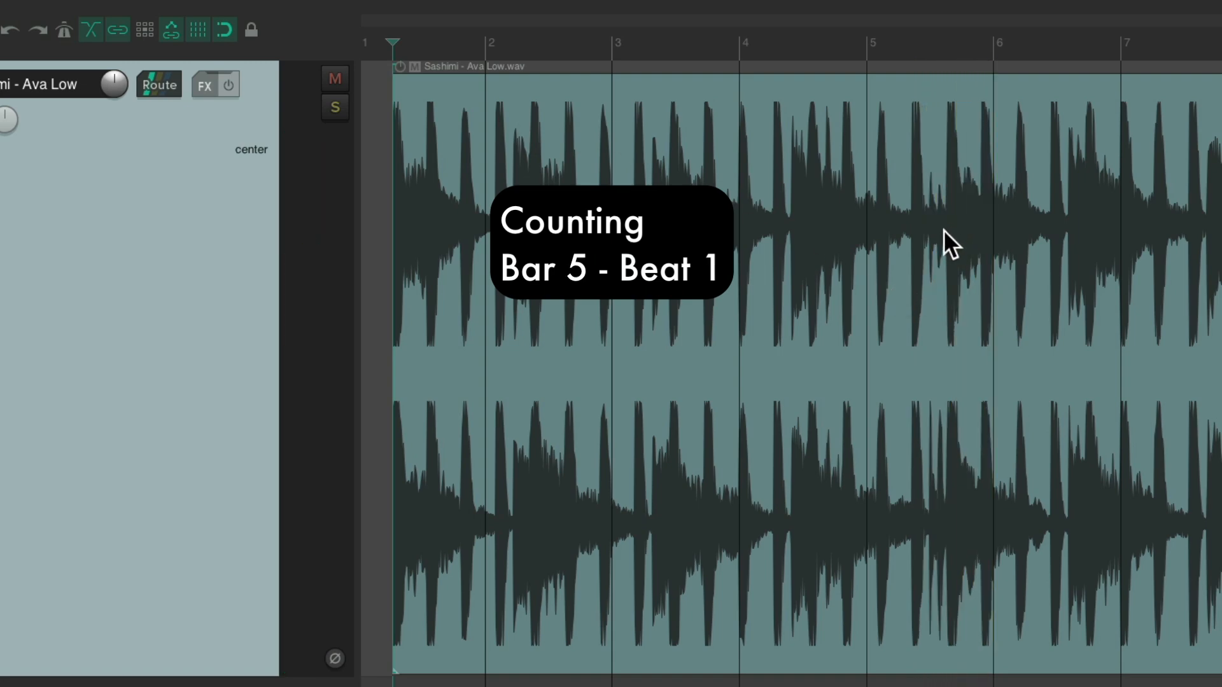
pyautogui.scroll(15, 943, 229)
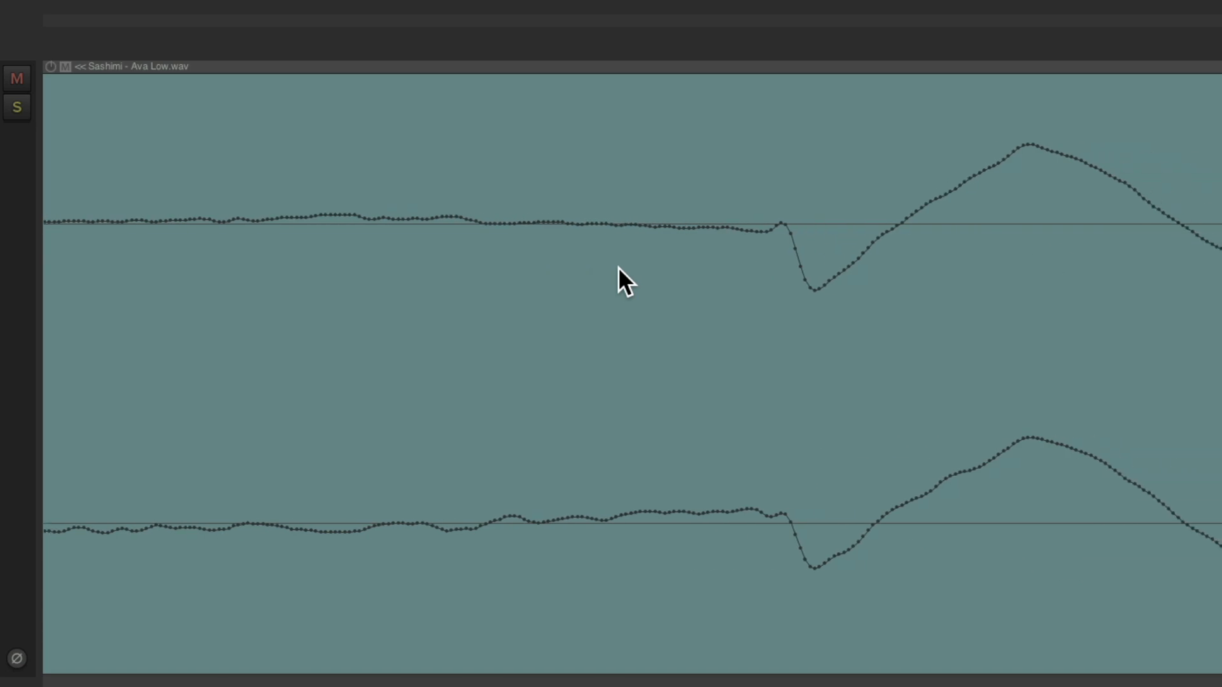
pyautogui.hscroll(3, 618, 266)
pyautogui.click(628, 555)
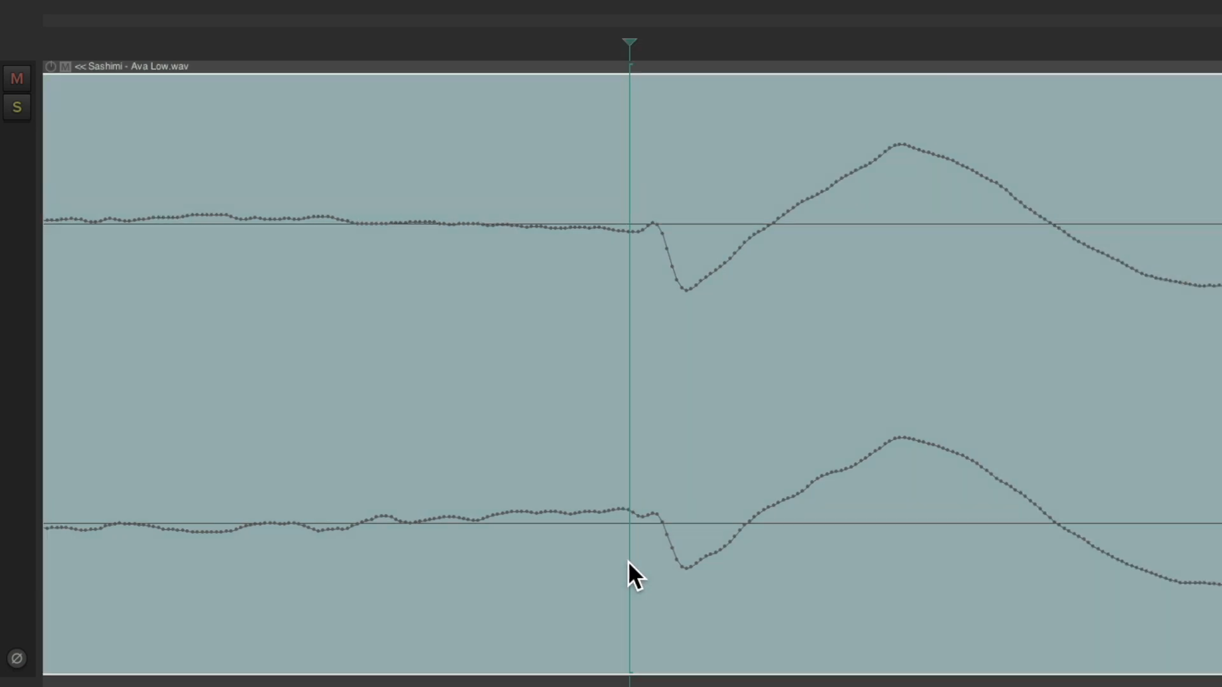
pyautogui.click(780, 220)
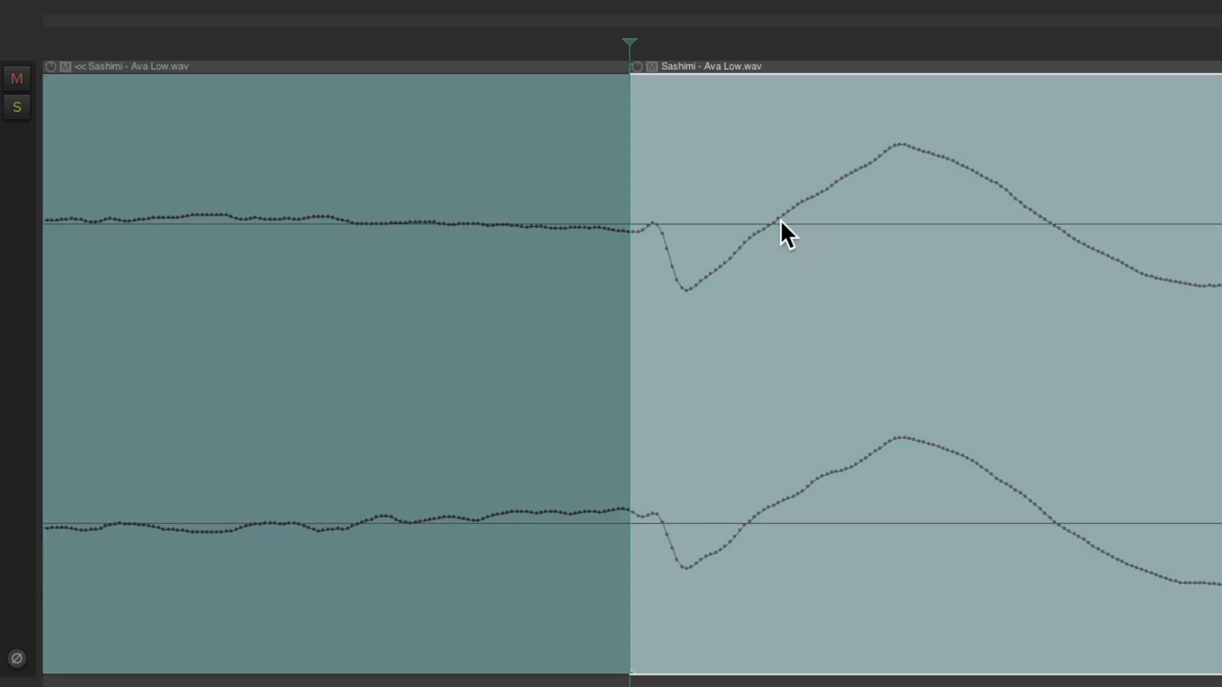
pyautogui.press('Delete')
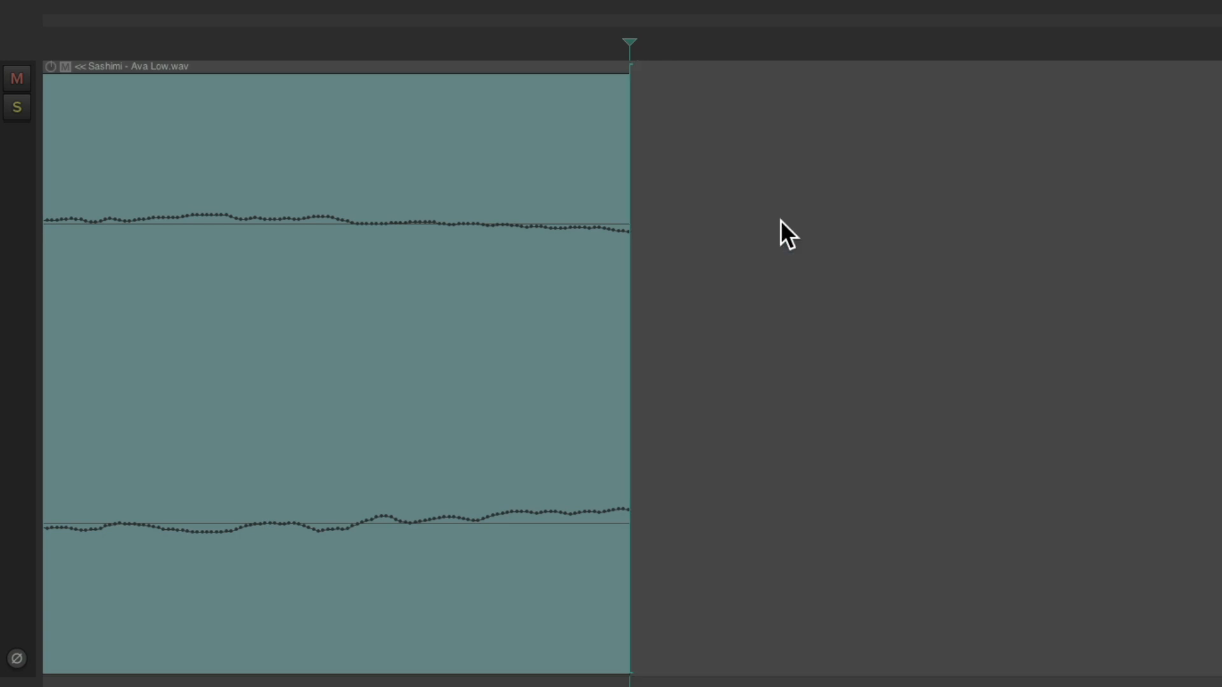
# Step: Cut the trimmed four-bar Sashimi item, paste it at the start of the project and play it back
pyautogui.scroll(-15, 780, 219)
pyautogui.click(361, 135)
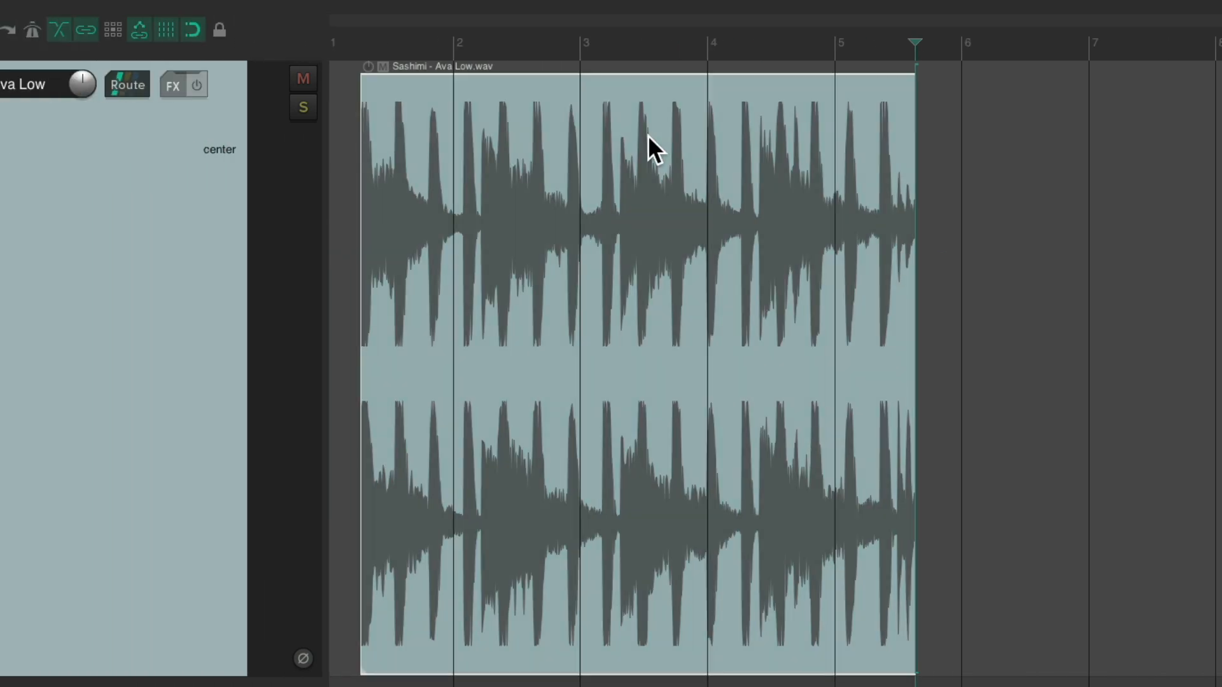
pyautogui.press('Delete')
pyautogui.press('Home')
pyautogui.hotkey('ctrl', 'v')
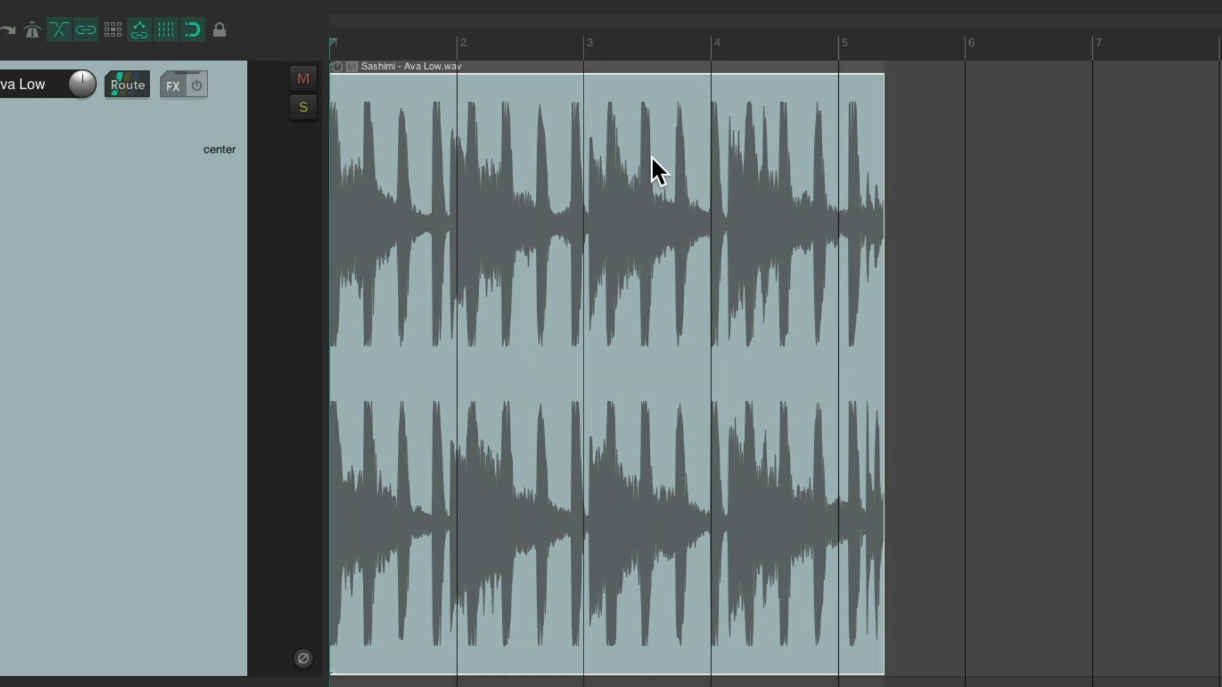
pyautogui.press('space')
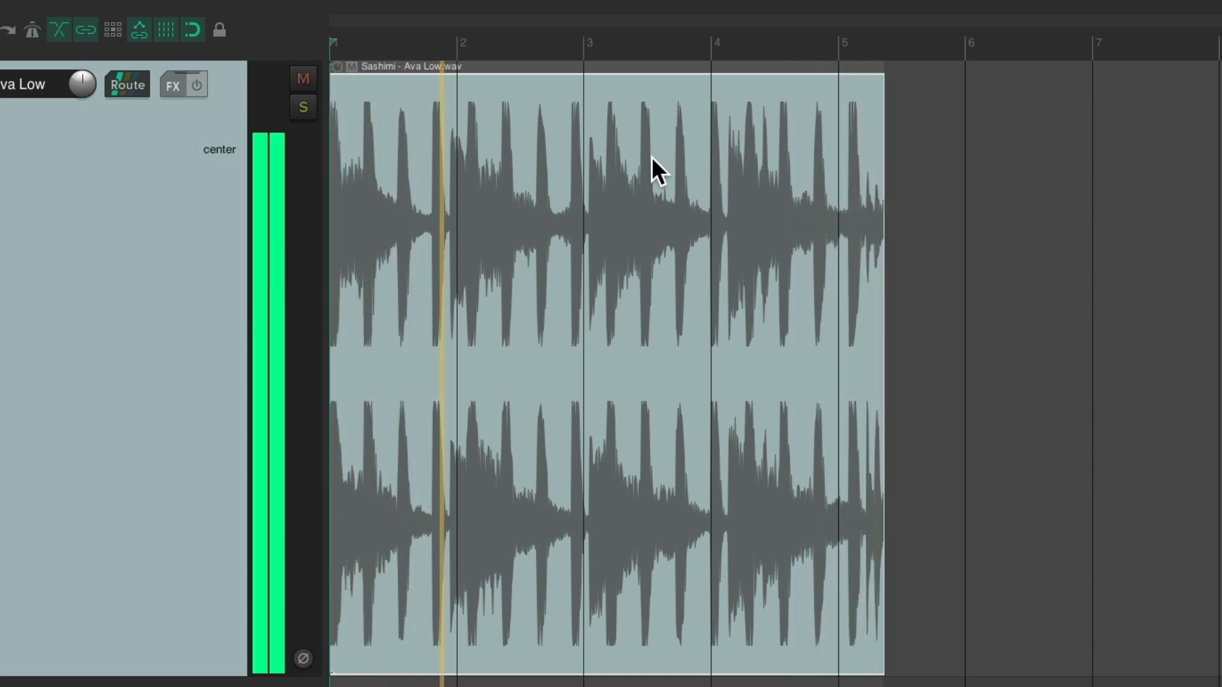
pyautogui.press('space')
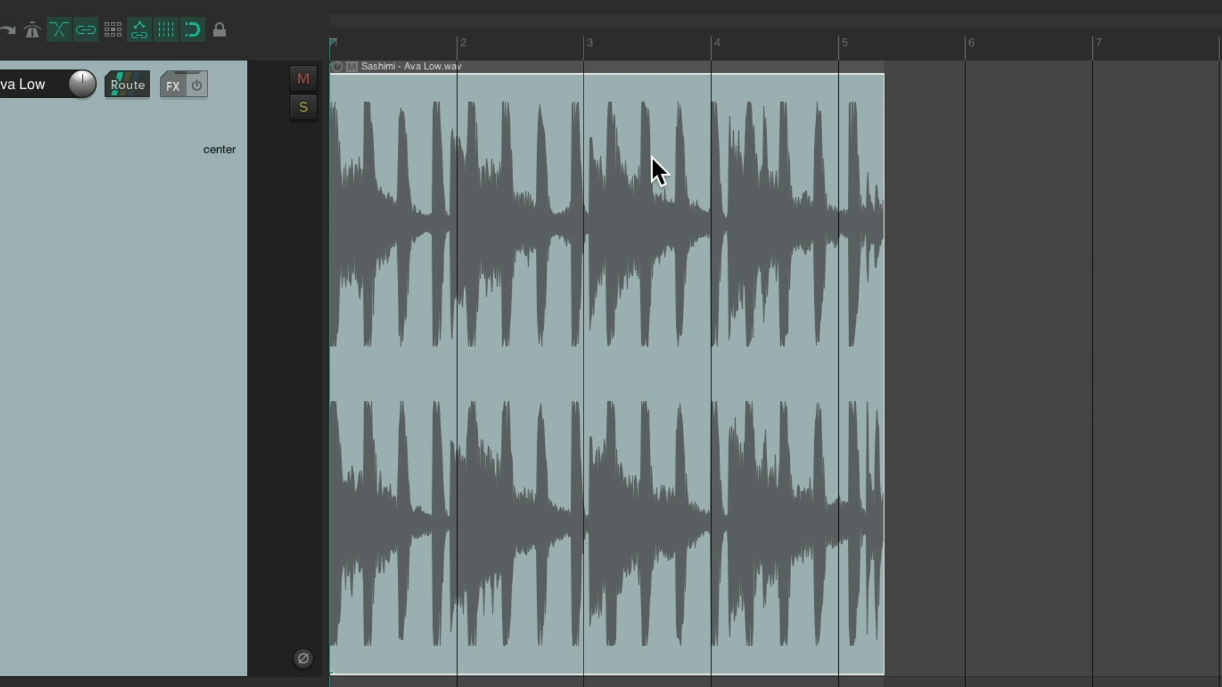
# Step: Check the Sashimi section's tempo using Create measure from time selection (new time signature) with 4 bars, and cancel without applying it
pyautogui.press('?')
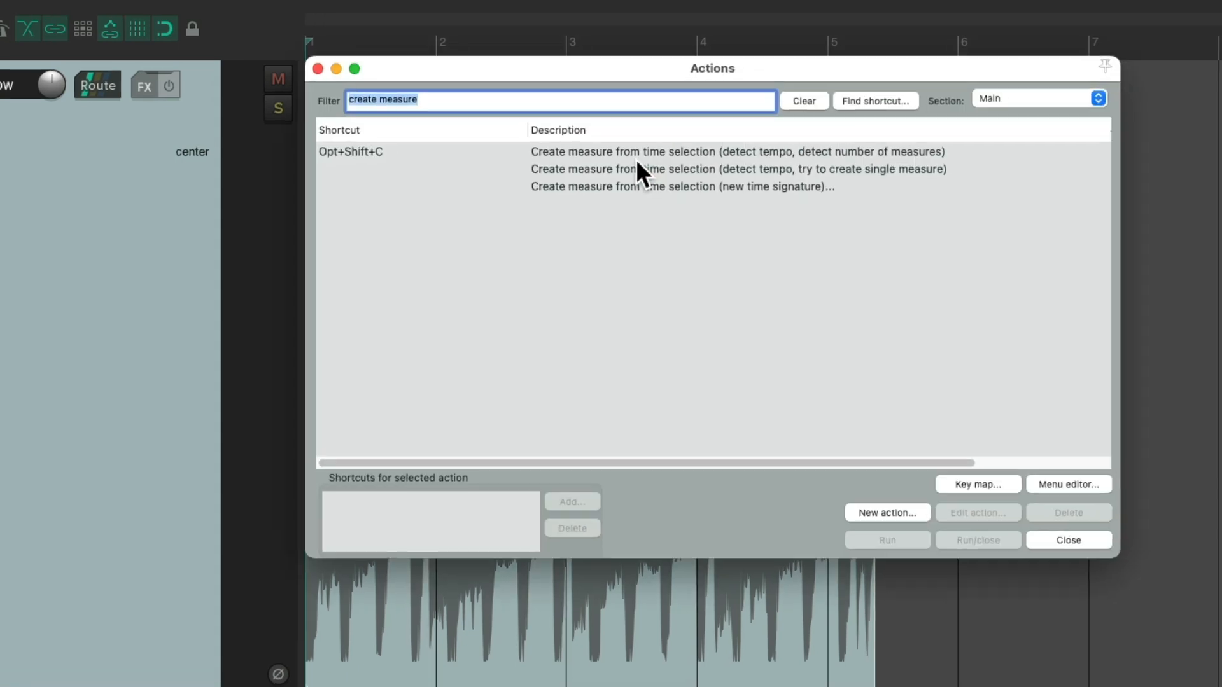
pyautogui.click(659, 181)
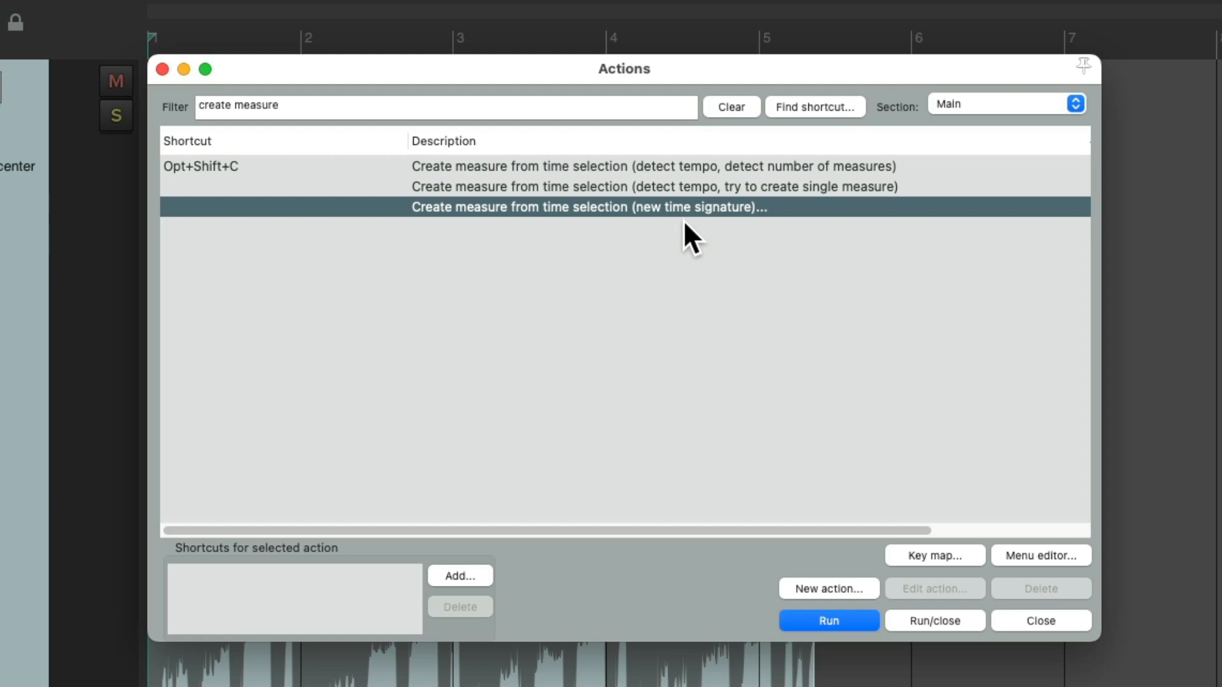
pyautogui.doubleClick(639, 201)
pyautogui.click(641, 304)
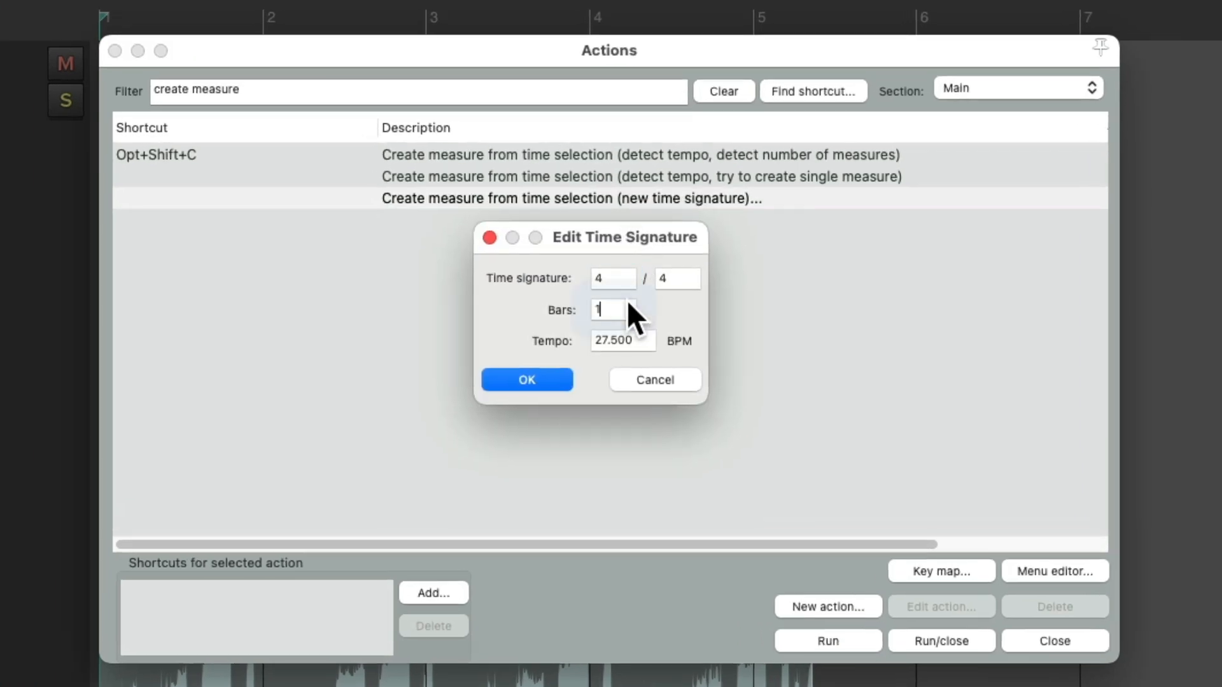
pyautogui.write('4')
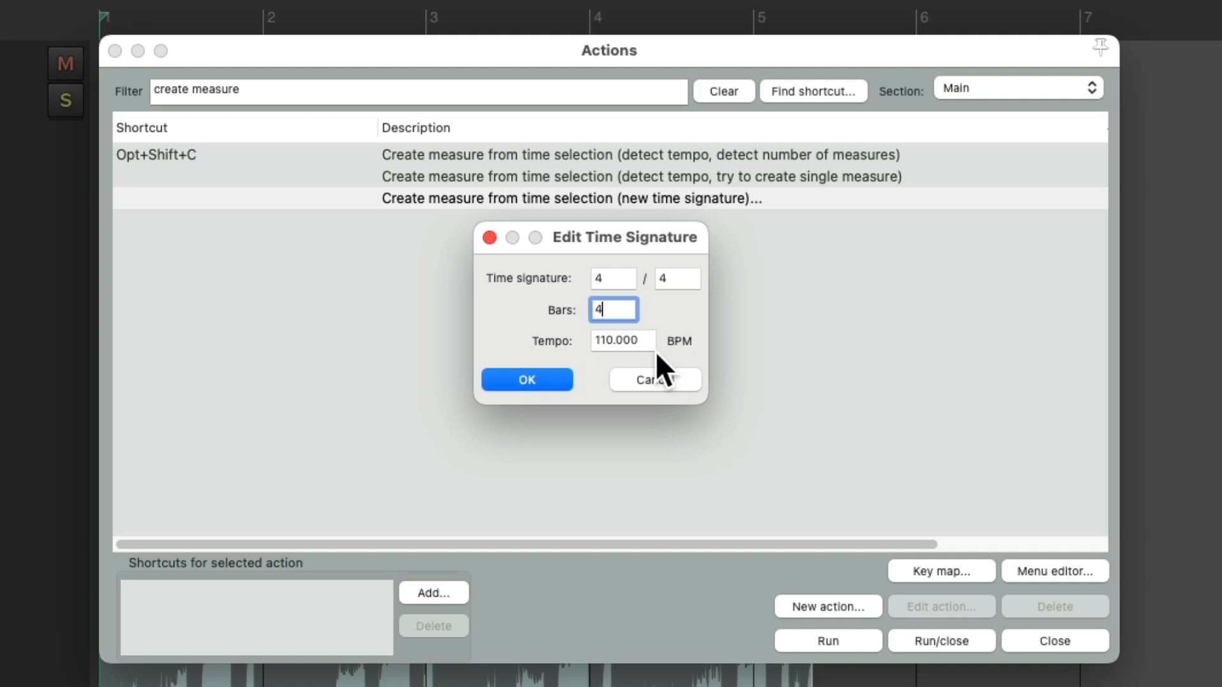
pyautogui.click(646, 382)
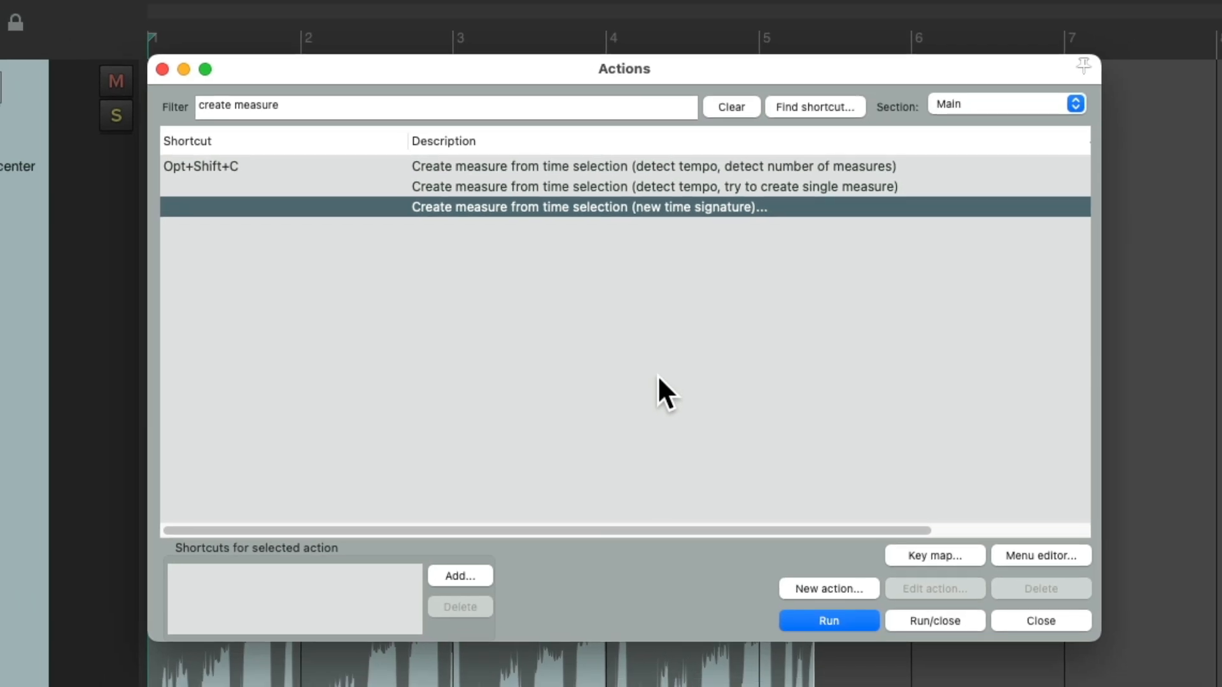
pyautogui.press('Escape')
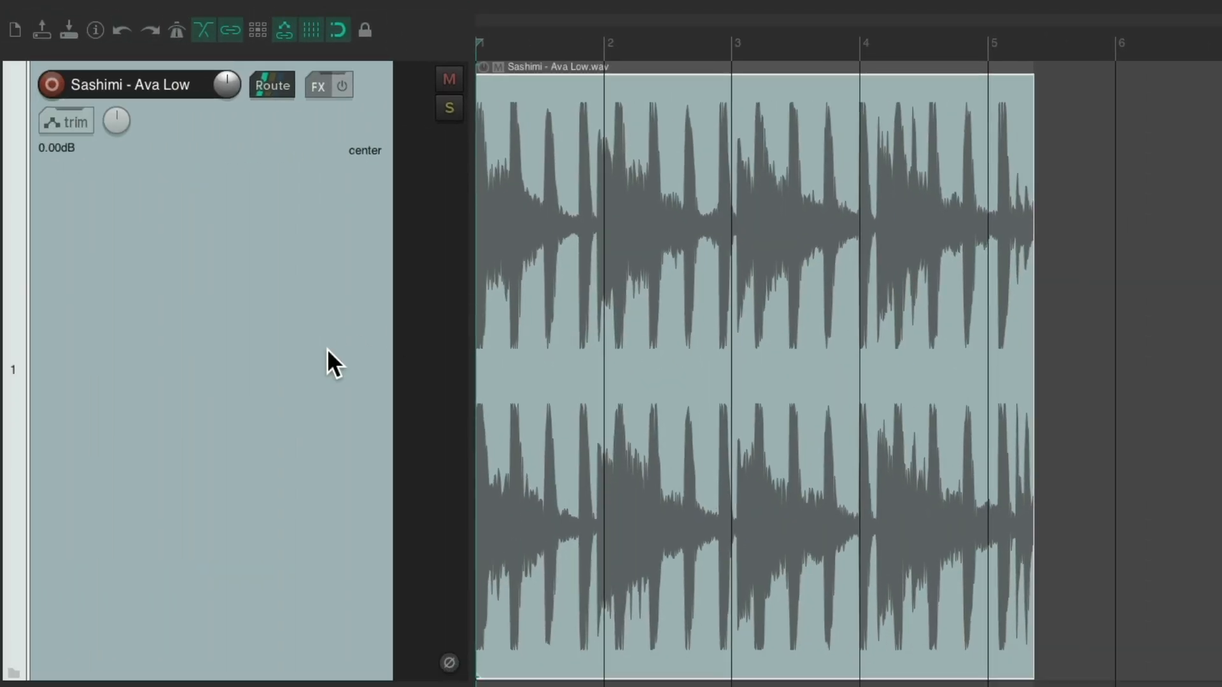
# Step: Delete the Sashimi track and set the project tempo to 110 BPM
pyautogui.press('Delete')
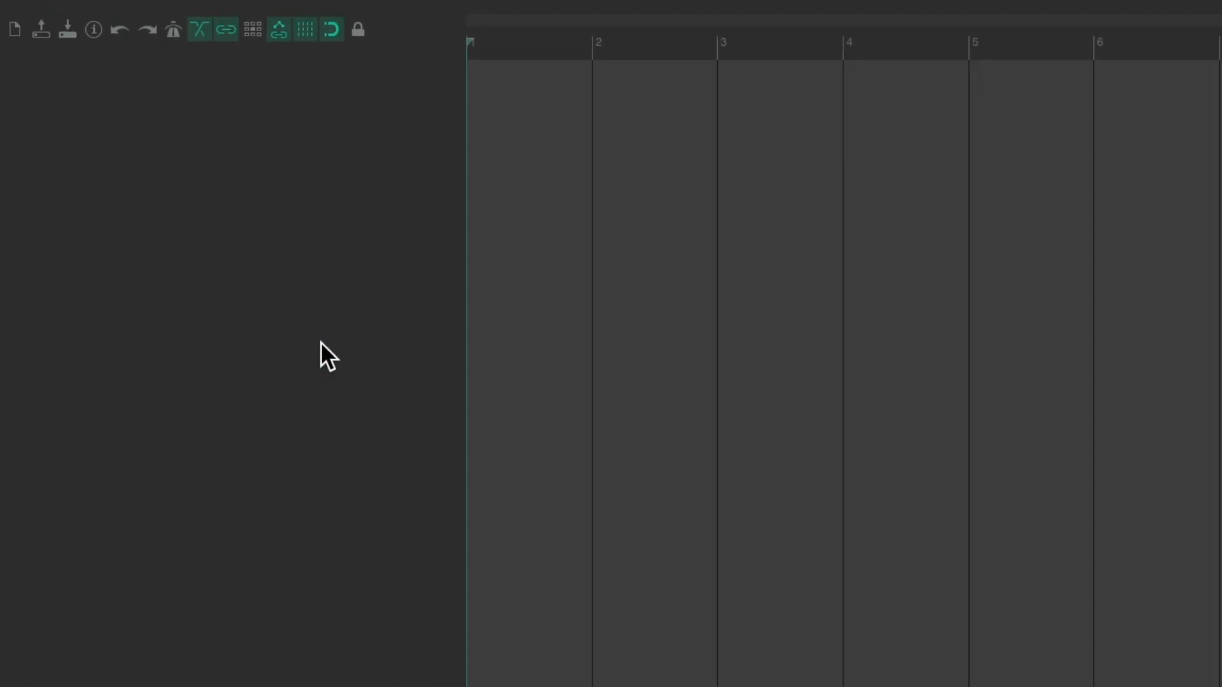
pyautogui.doubleClick(969, 661)
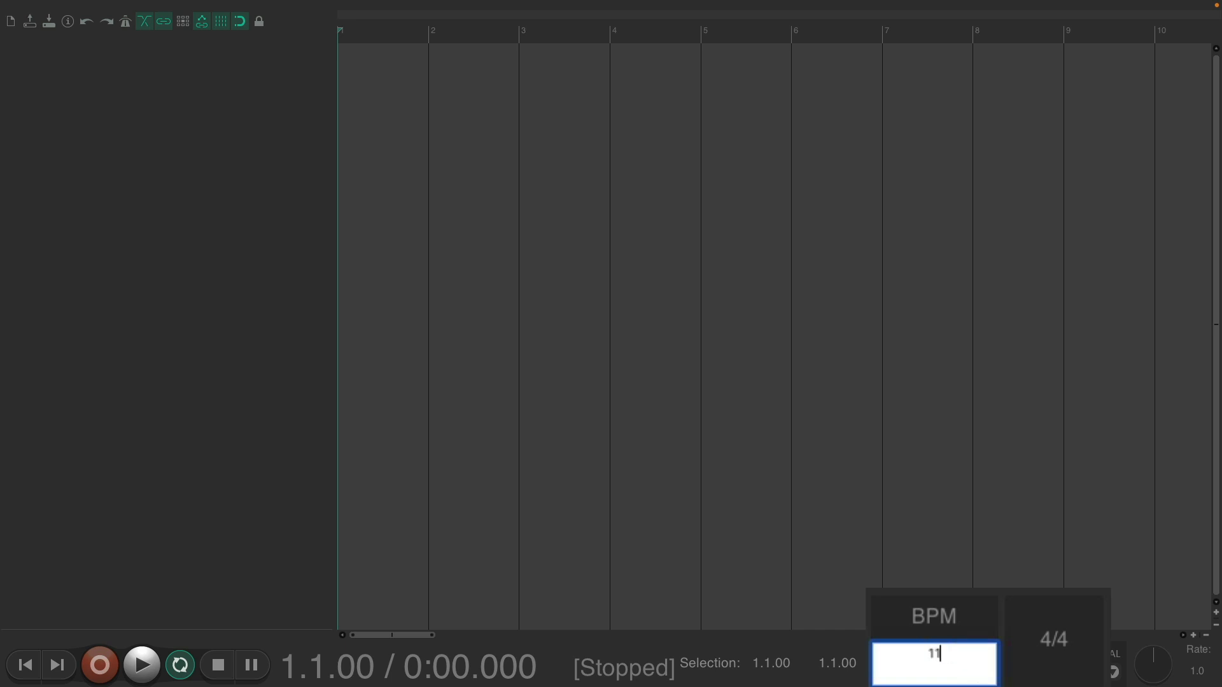
pyautogui.press('Return')
# Step: Insert "Sashimi - Ava Low.wav" from the New Tracks folder on a new track and move the item to start at bar 3
pyautogui.press('super+alt+x')
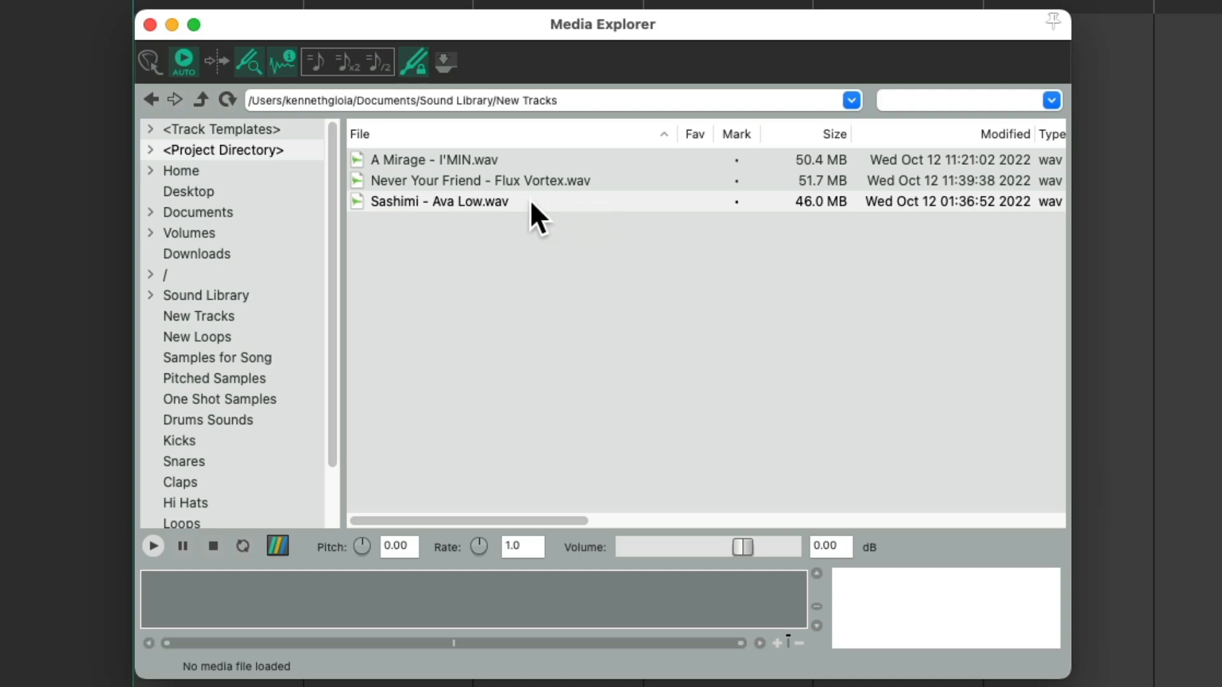
pyautogui.moveTo(502, 201); pyautogui.dragTo(403, 382)
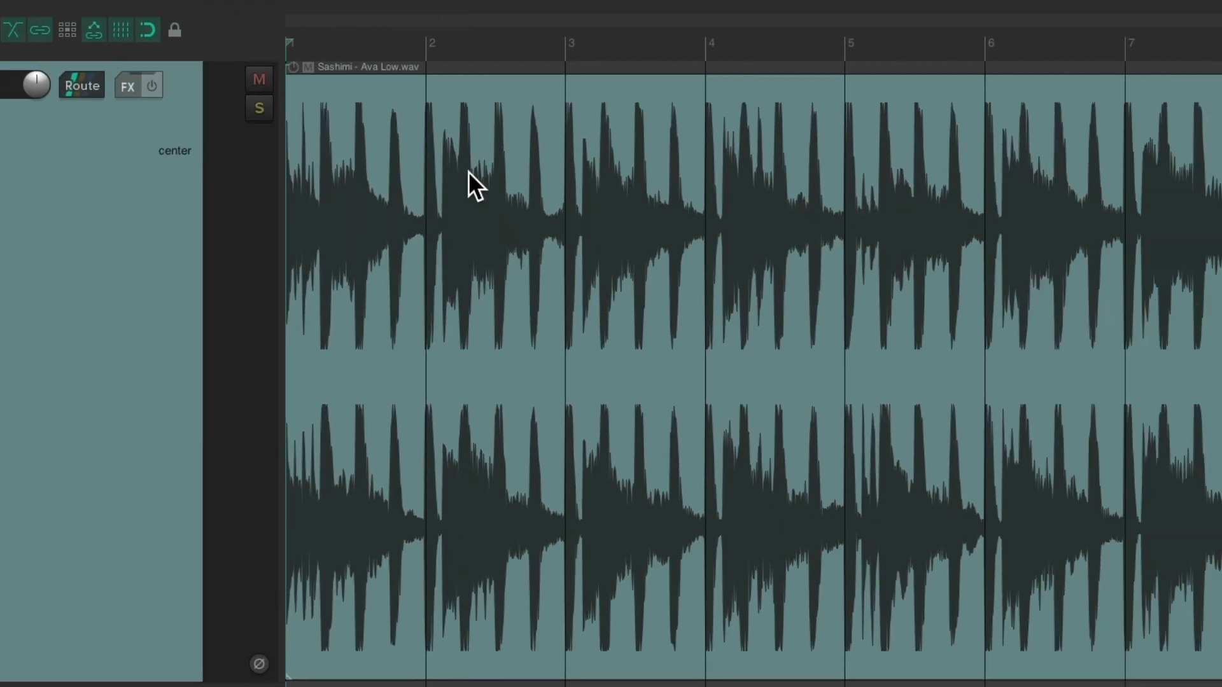
pyautogui.moveTo(660, 185); pyautogui.dragTo(956, 179)
pyautogui.moveTo(765, 177); pyautogui.dragTo(754, 301)
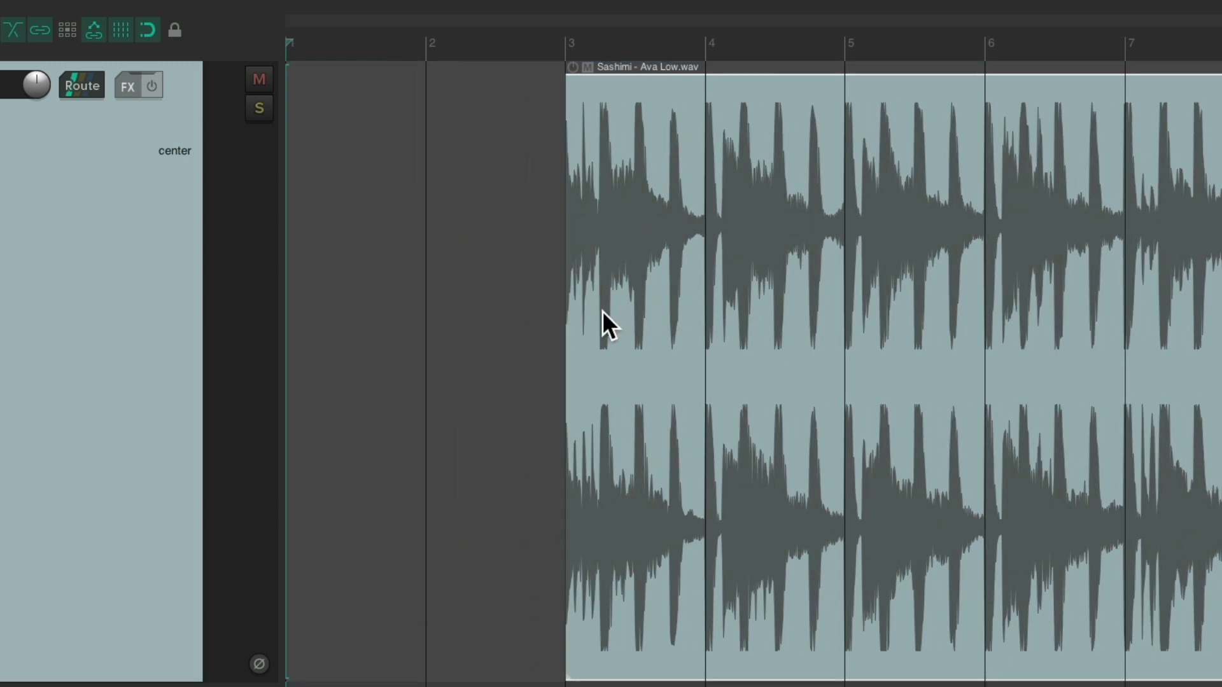
# Step: Shift the Sashimi item so its first kick downbeat transient lands on bar 3, and play it back from bar 2
pyautogui.scroll(5, 593, 318)
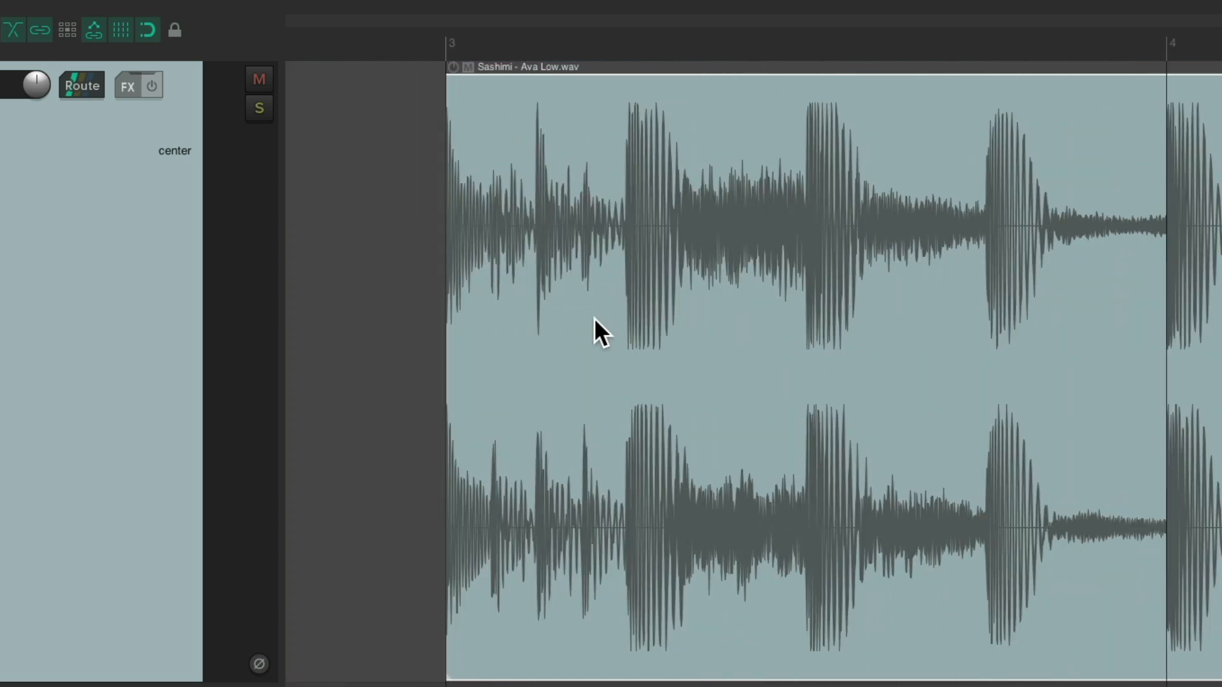
pyautogui.moveTo(605, 327); pyautogui.dragTo(486, 281)
pyautogui.scroll(6, 441, 273)
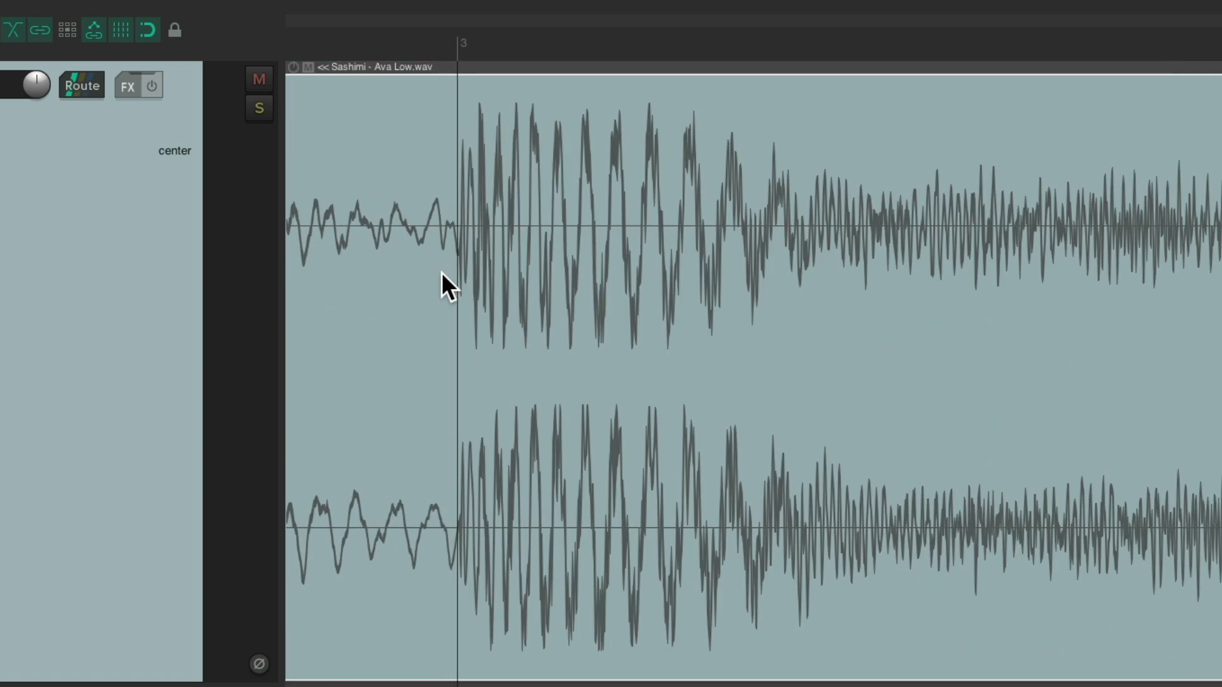
pyautogui.moveTo(994, 217); pyautogui.dragTo(916, 224)
pyautogui.scroll(-6, 932, 338)
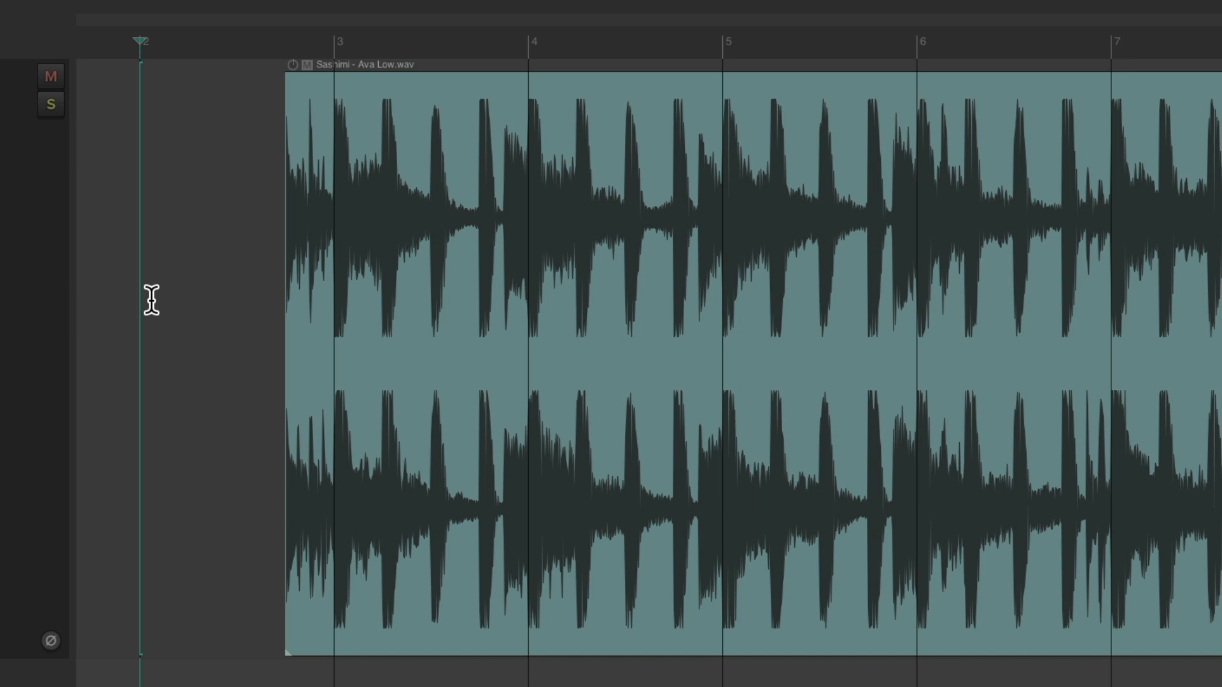
pyautogui.press('space')
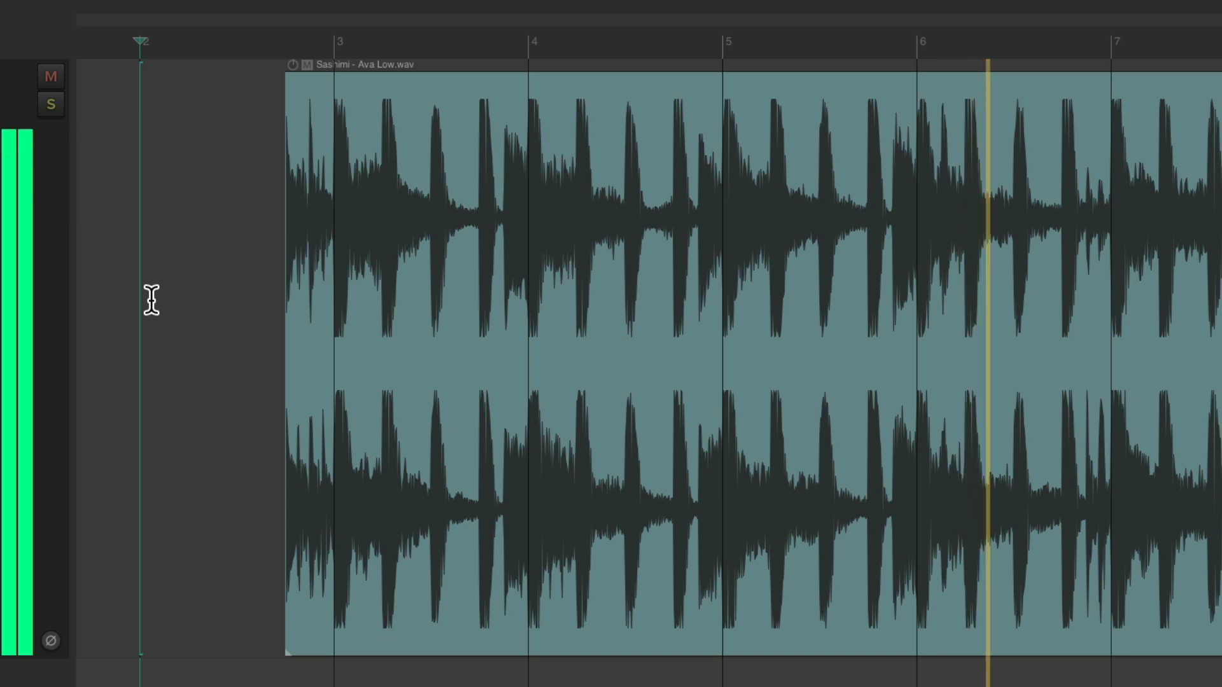
pyautogui.press('space')
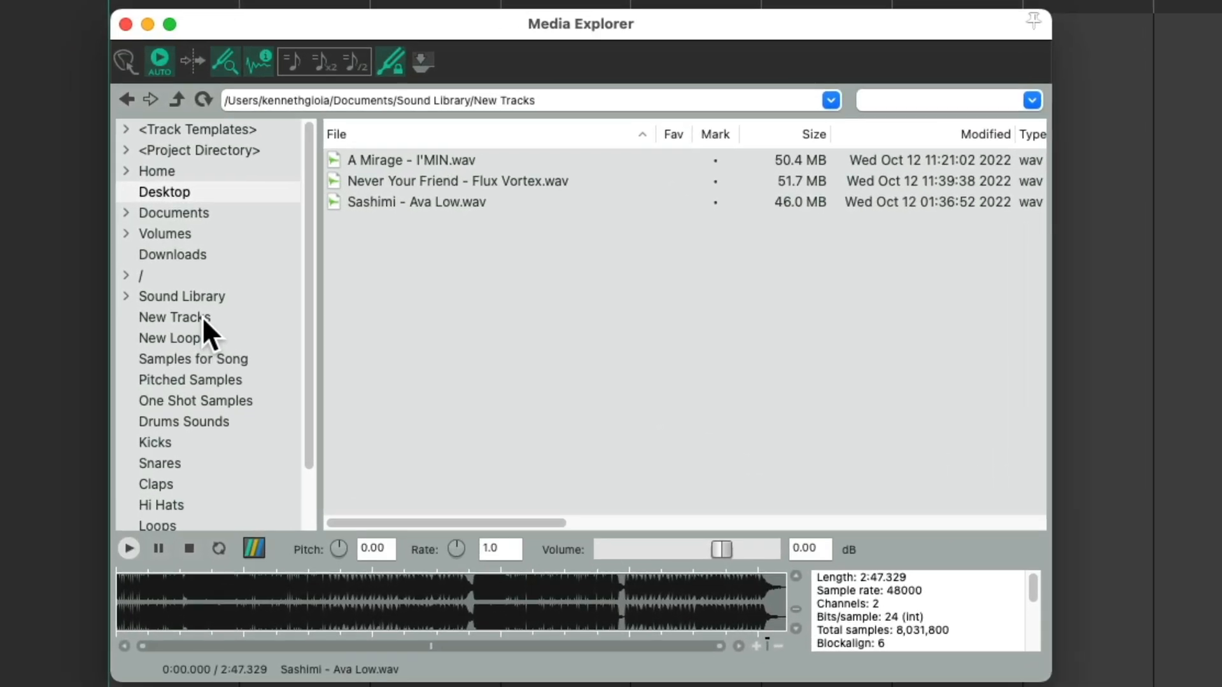
# Step: Insert "Never Your Friend - Flux Vortex.wav" from the New Tracks folder on a new track in the empty project
pyautogui.click(526, 181)
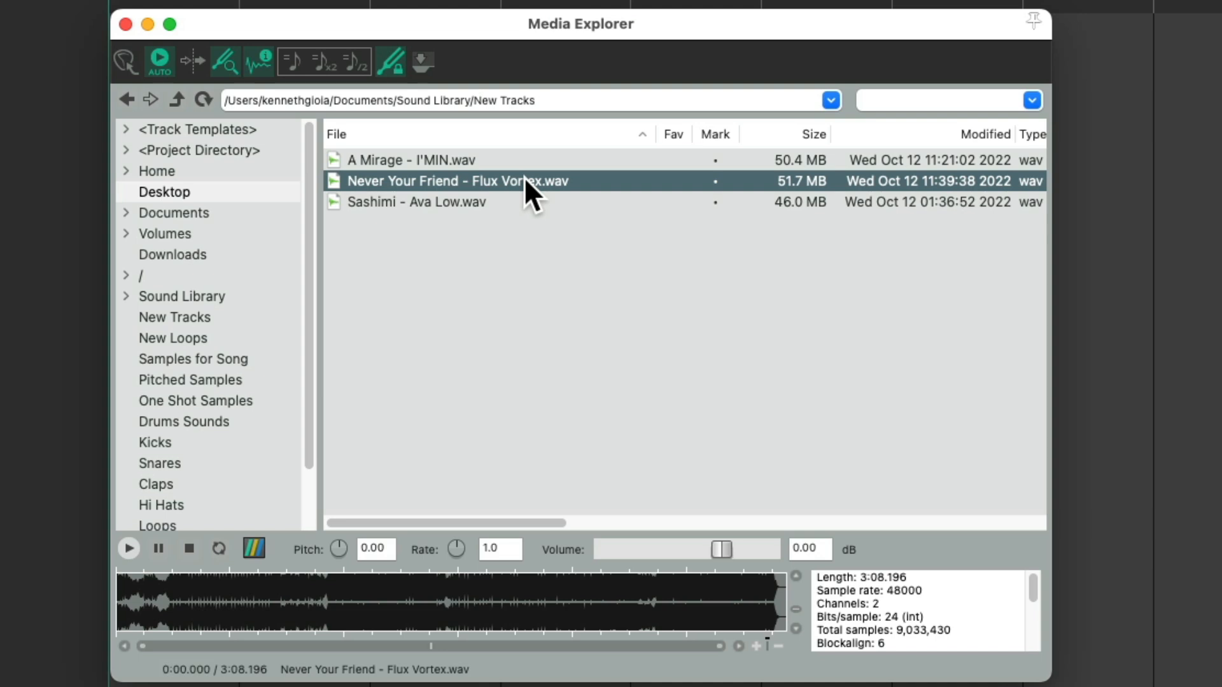
pyautogui.moveTo(525, 177); pyautogui.dragTo(383, 275)
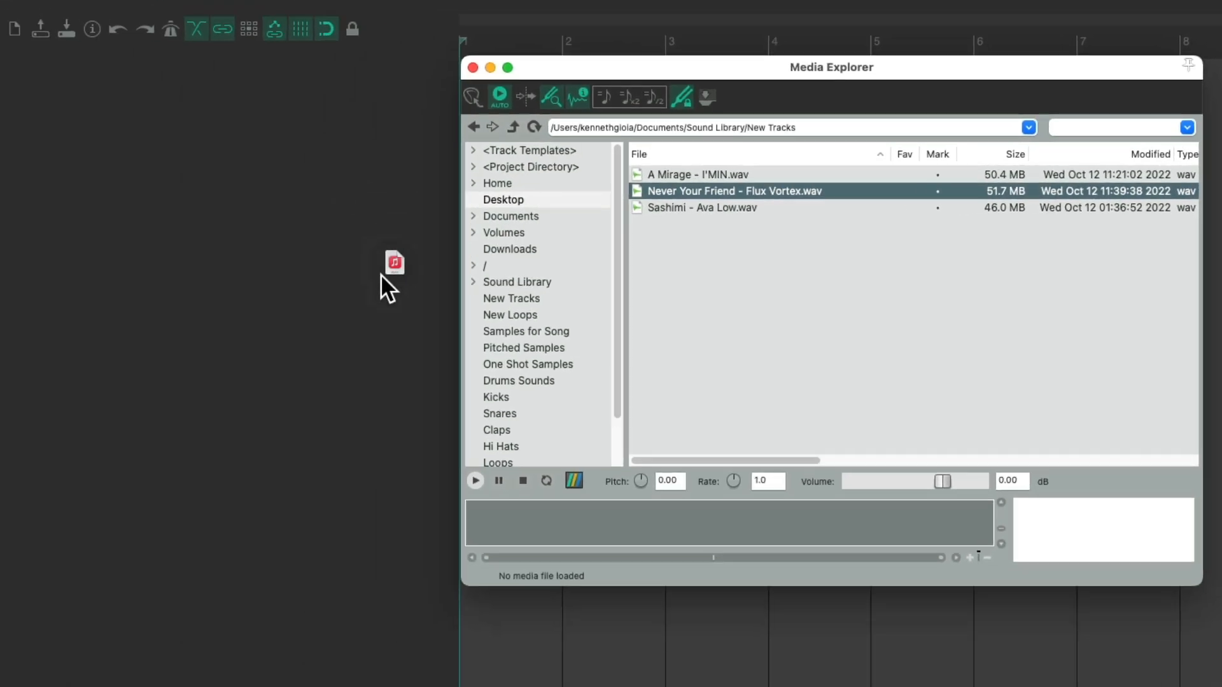
# Step: Locate the first kick downbeat of Never Your Friend by ear before bar 9, split just before its transient and delete the preceding part
pyautogui.hscroll(5, 788, 439)
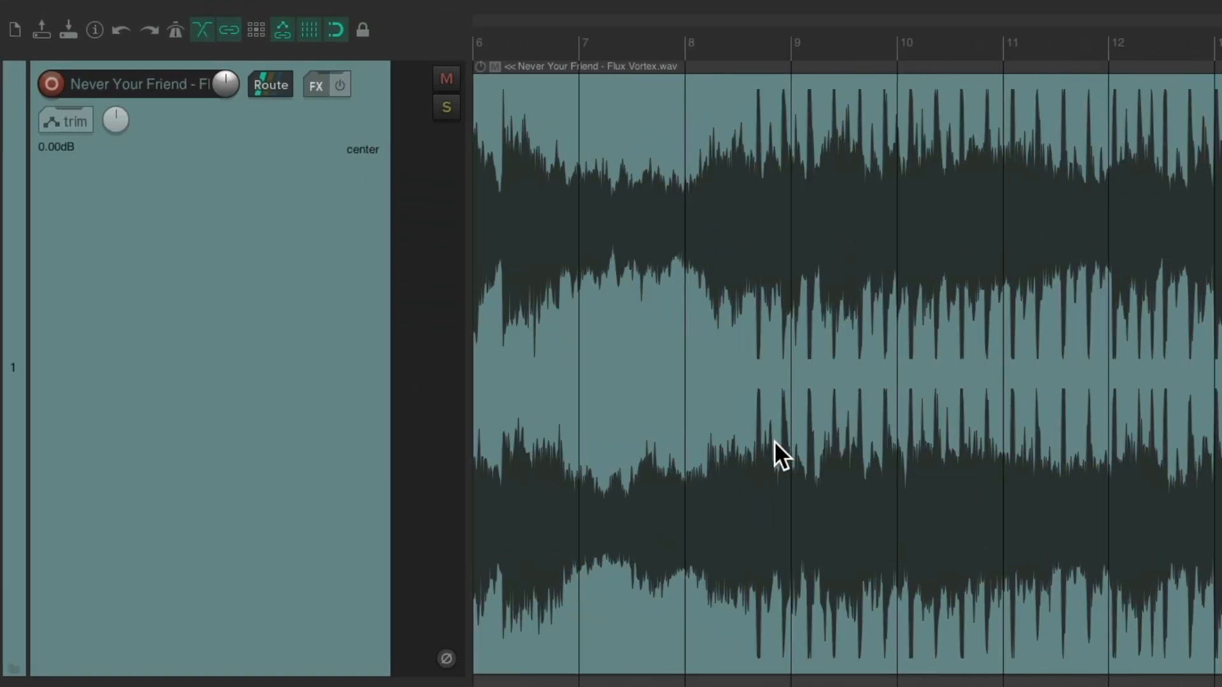
pyautogui.press('space')
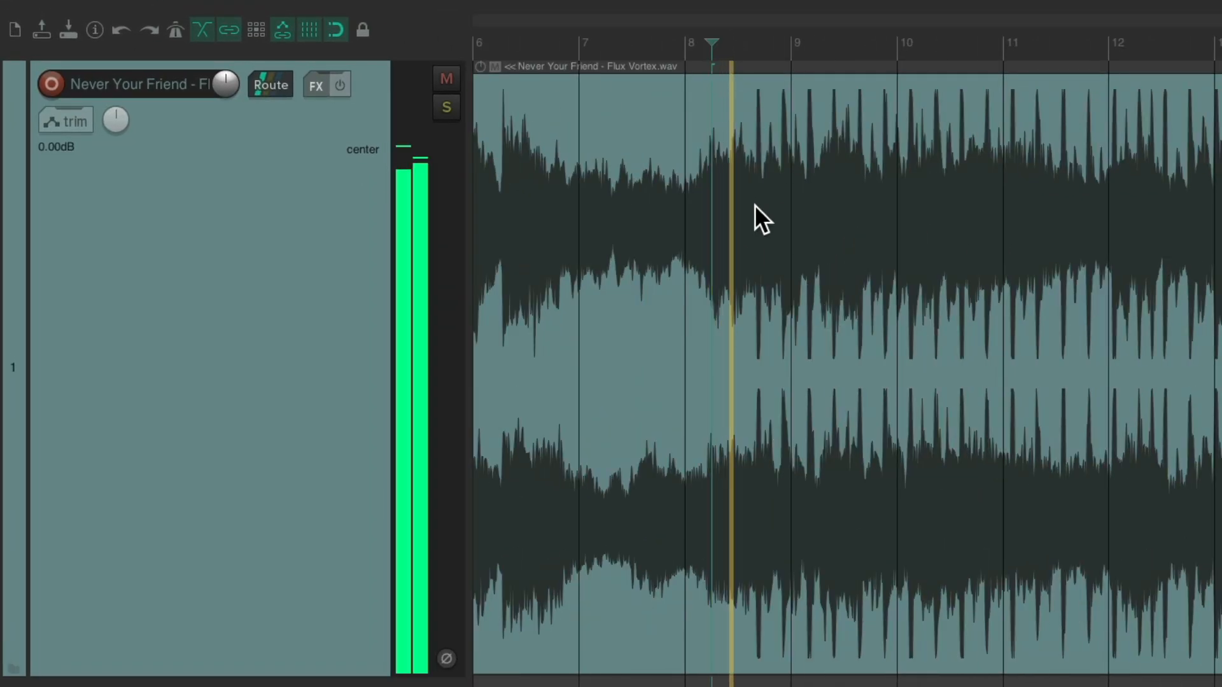
pyautogui.press('space')
pyautogui.scroll(10, 756, 211)
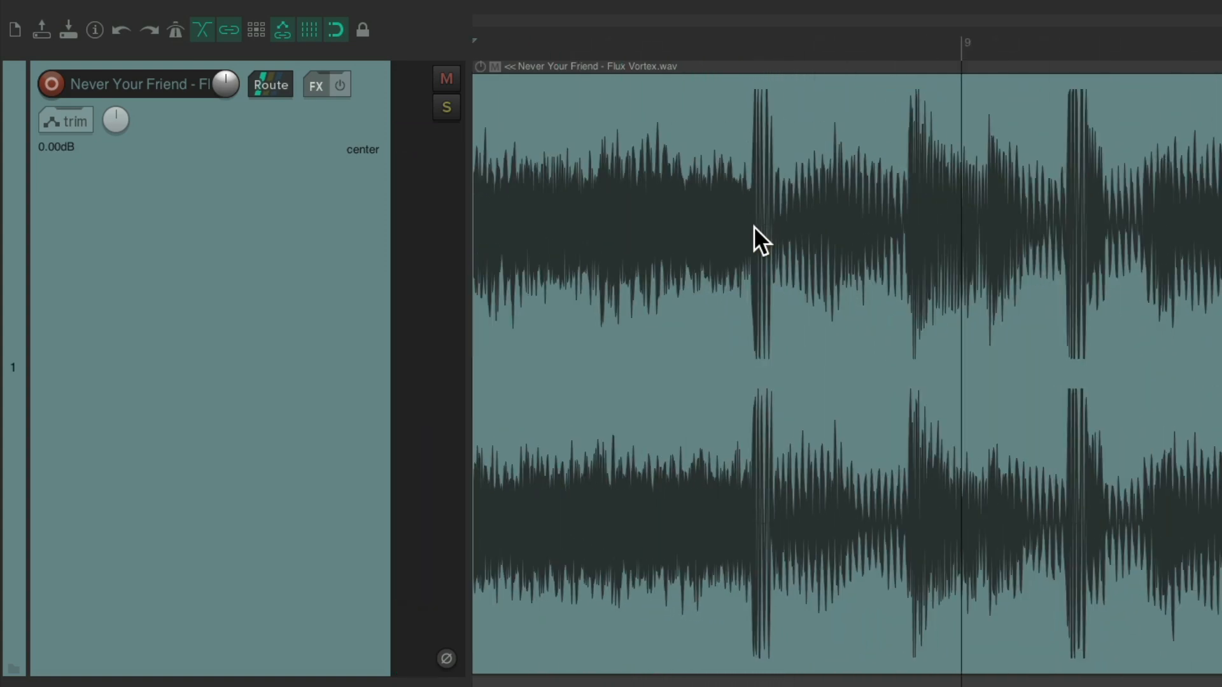
pyautogui.hscroll(2, 774, 506)
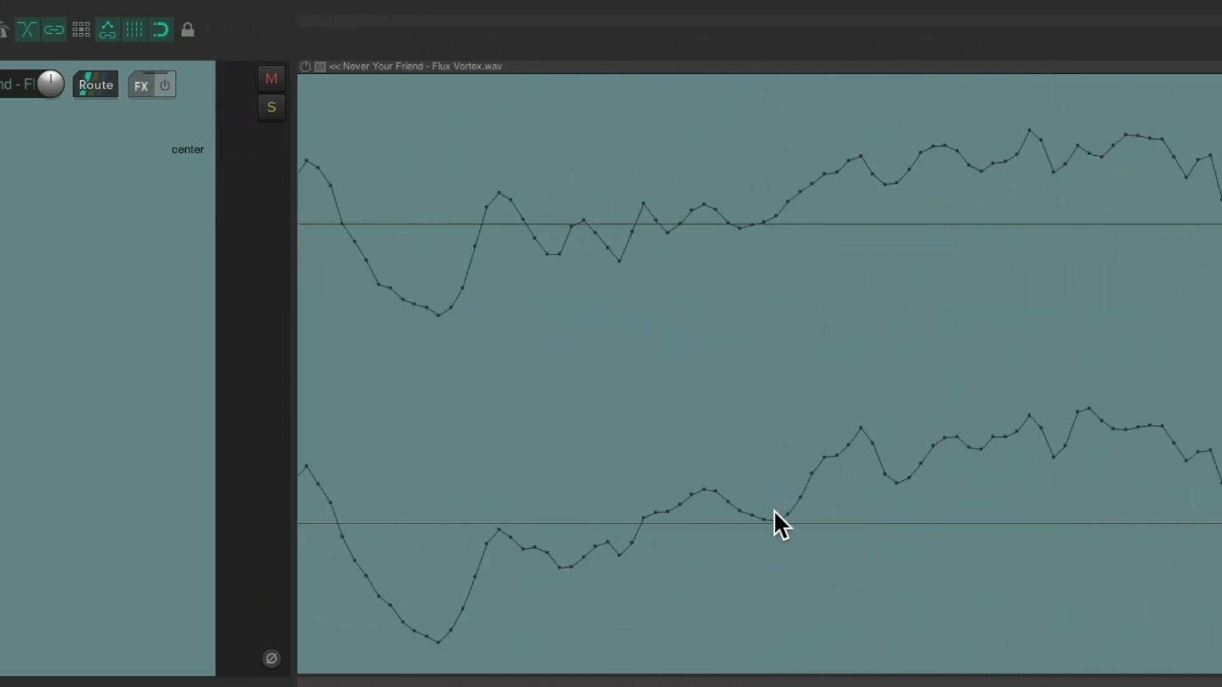
pyautogui.click(764, 551)
pyautogui.press('s')
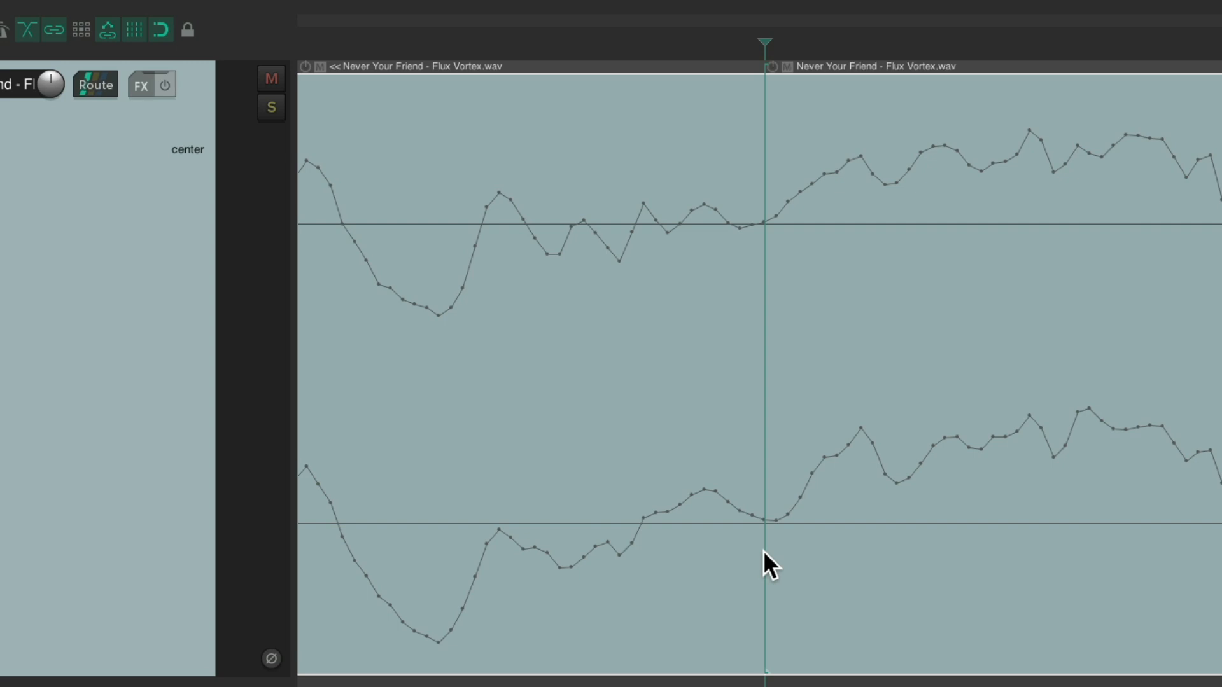
pyautogui.press('Delete')
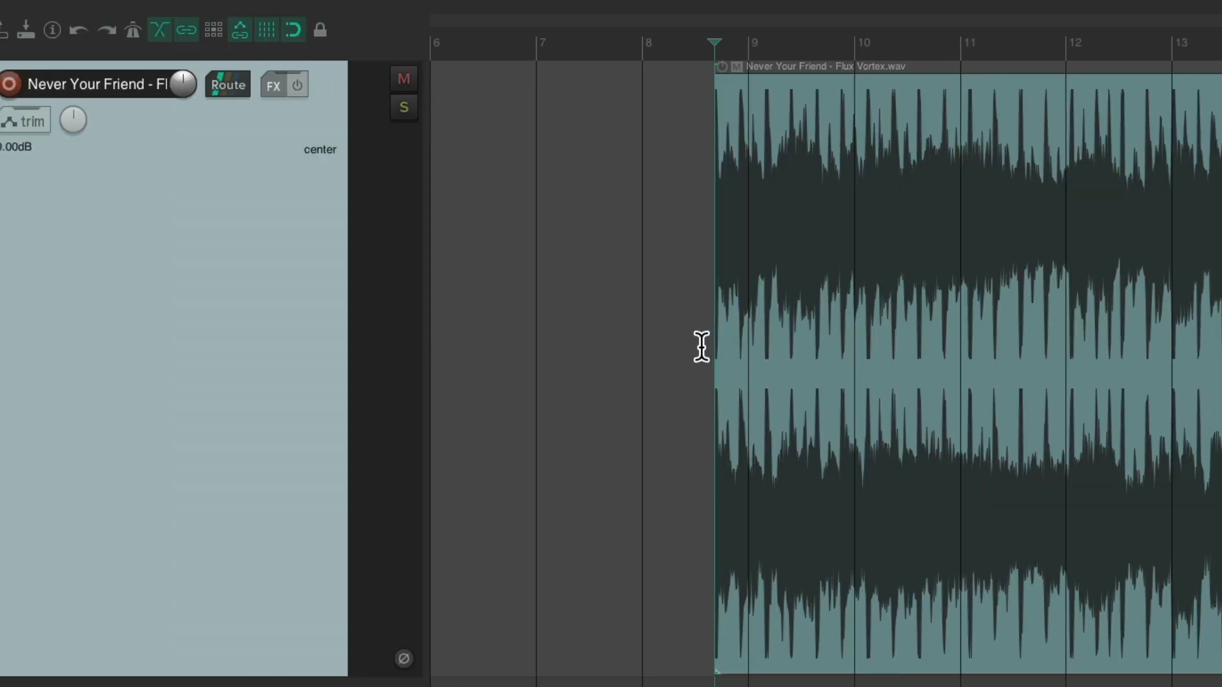
# Step: Count four bars during playback, split Never Your Friend at the fifth-bar downbeat between bars 12 and 13 and delete everything after it
pyautogui.press('space')
pyautogui.scroll(3, 815, 366)
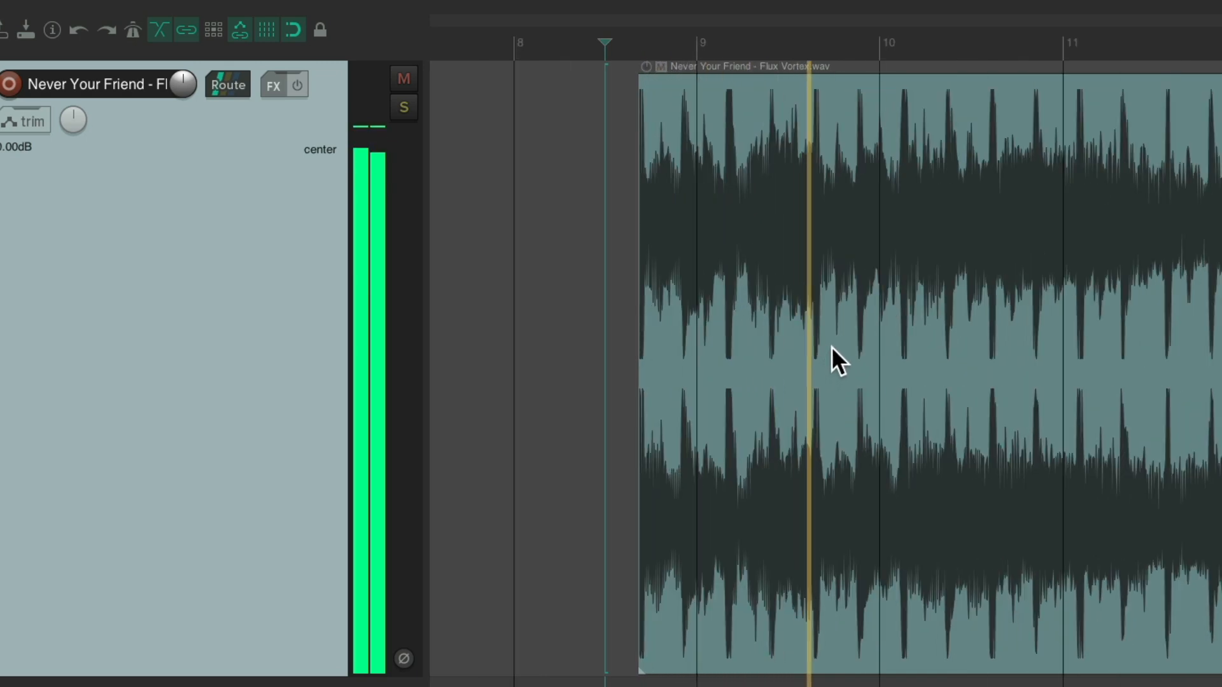
pyautogui.scroll(2, 839, 339)
pyautogui.scroll(2, 840, 336)
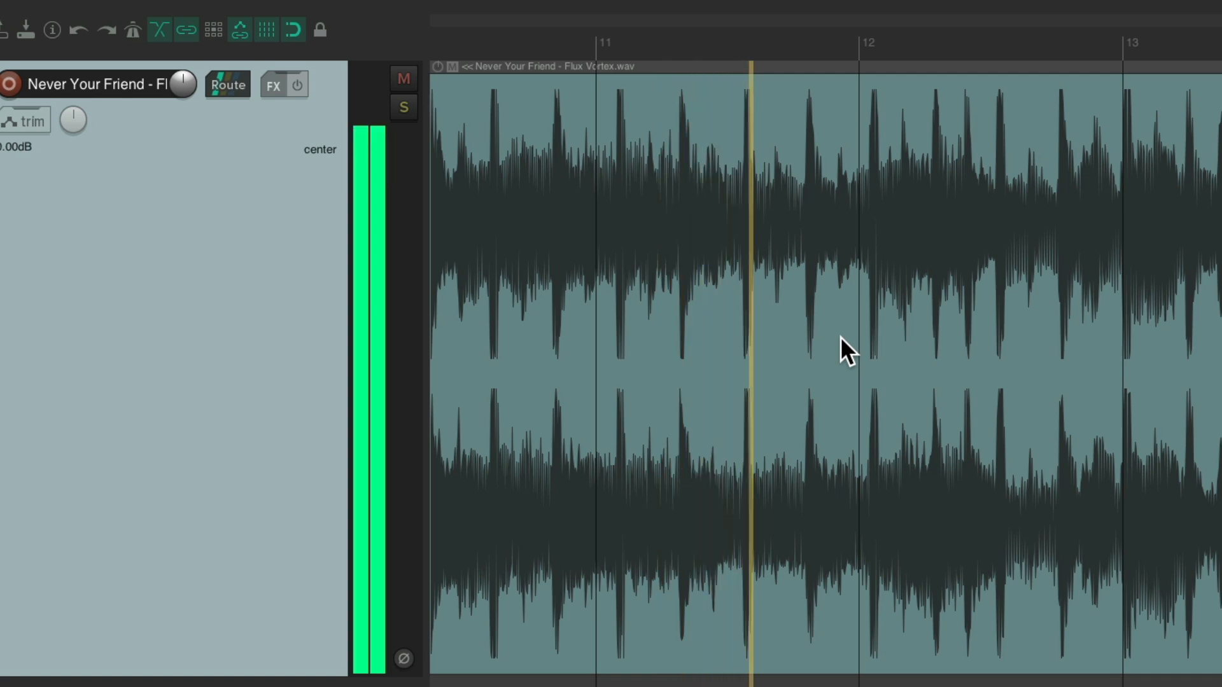
pyautogui.press('space')
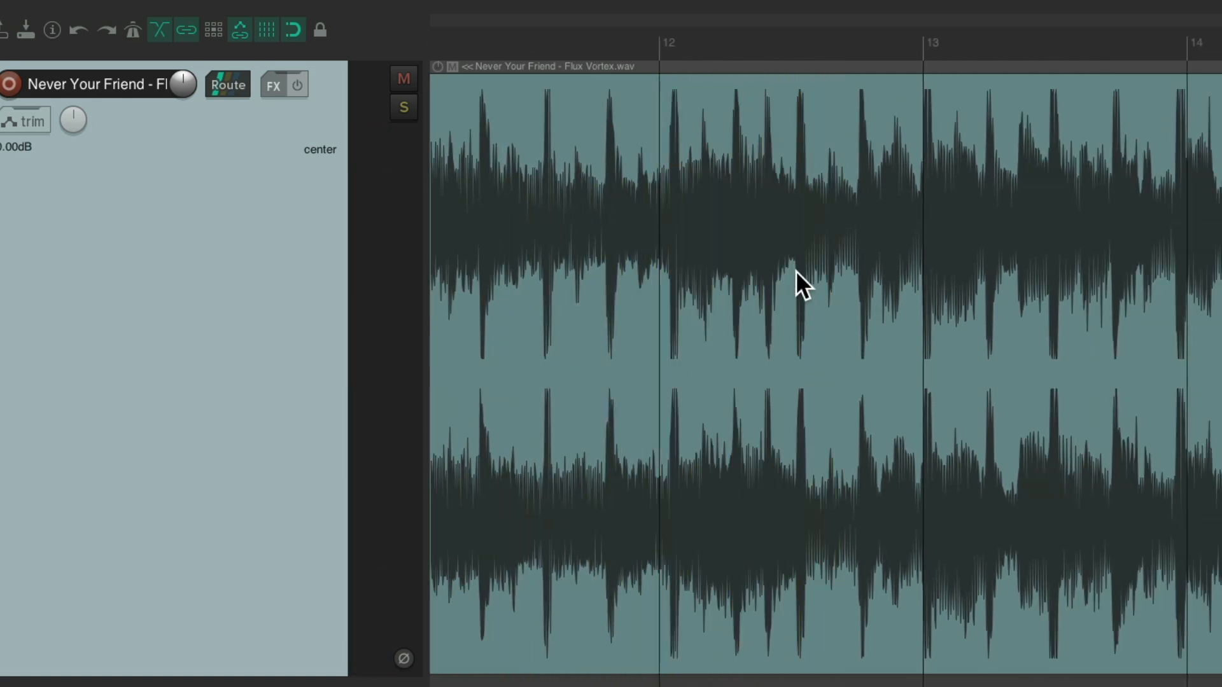
pyautogui.scroll(10, 795, 270)
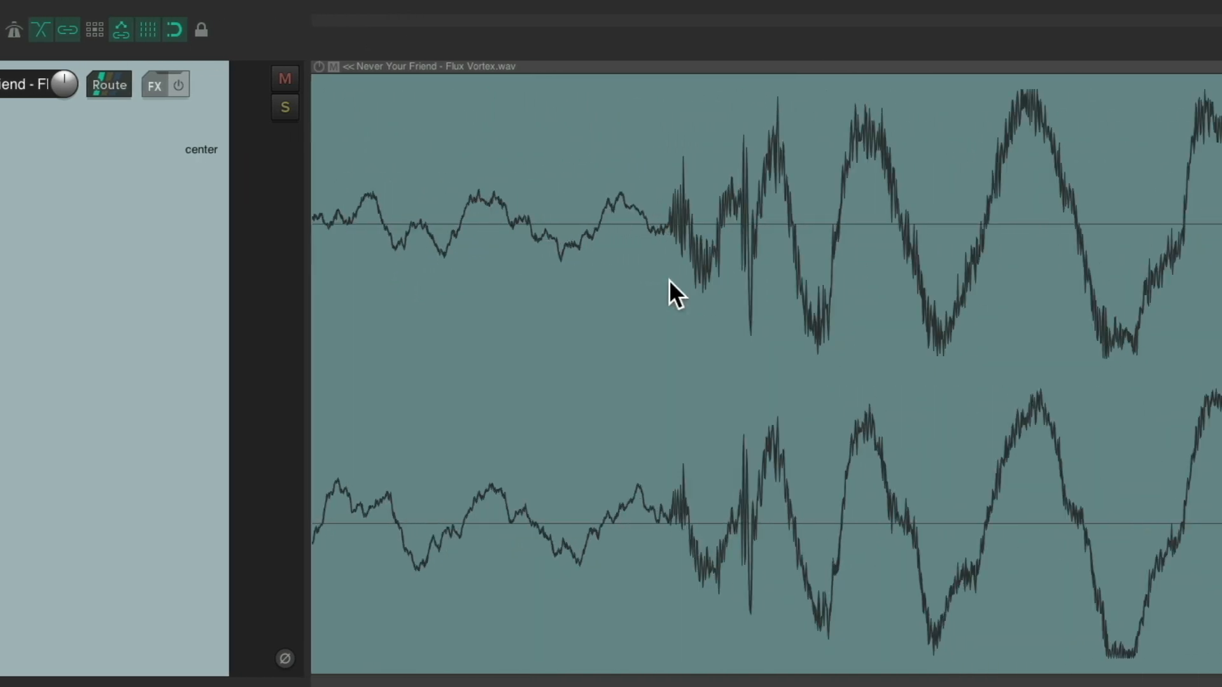
pyautogui.click(773, 576)
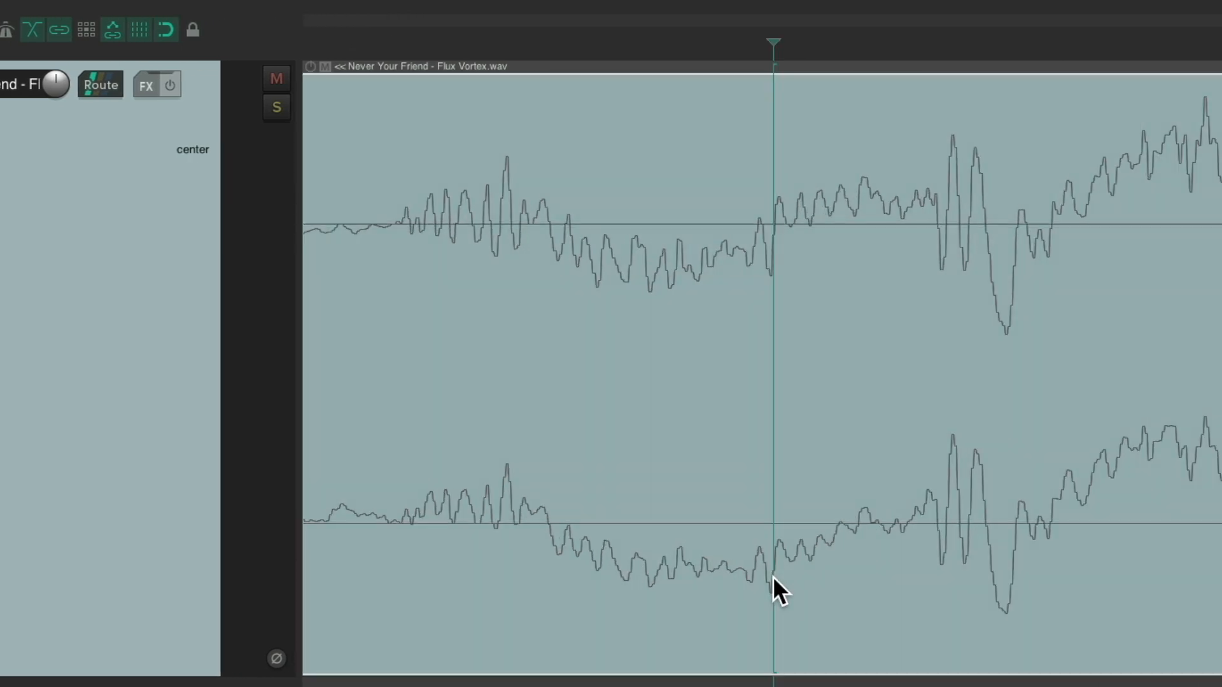
pyautogui.press('s')
pyautogui.click(926, 222)
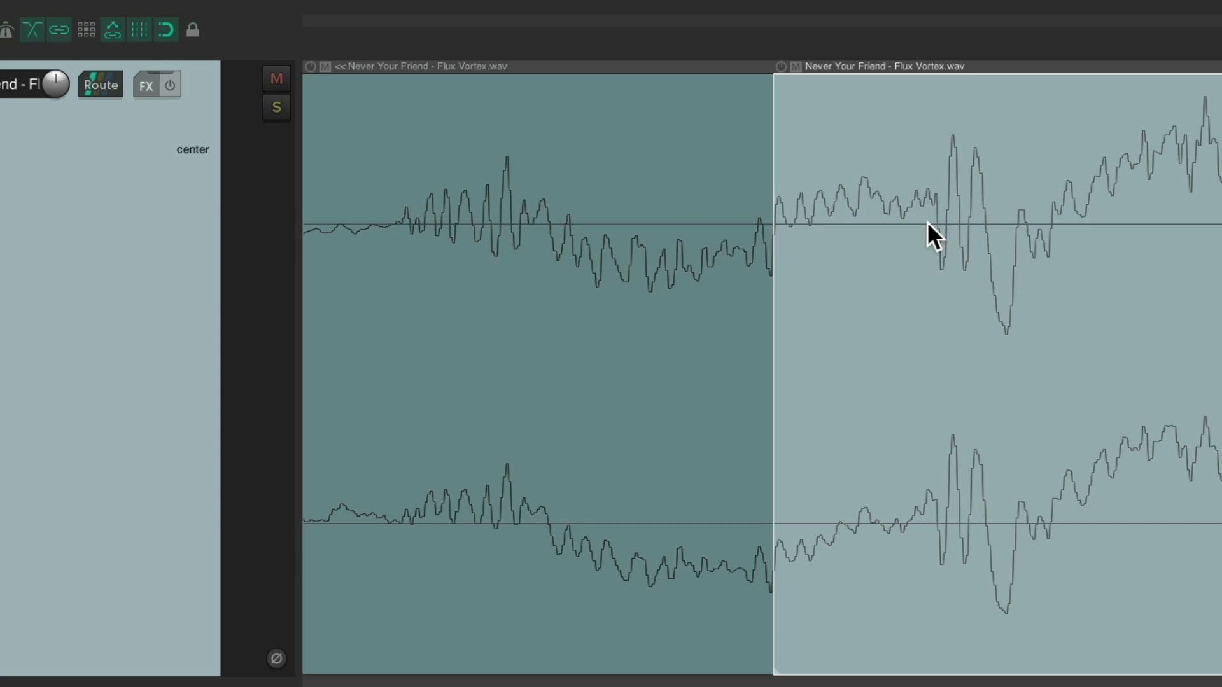
pyautogui.press('Delete')
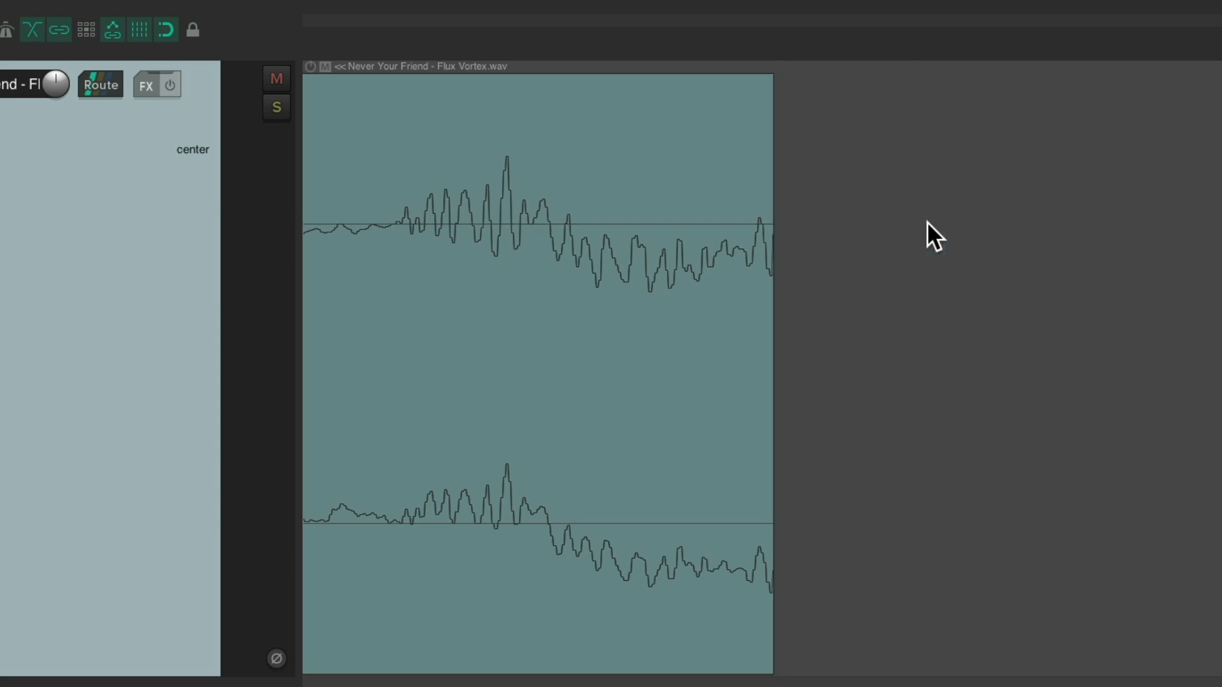
# Step: Cut the trimmed four-bar Never Your Friend item and paste it at the start of the project
pyautogui.scroll(-5, 926, 221)
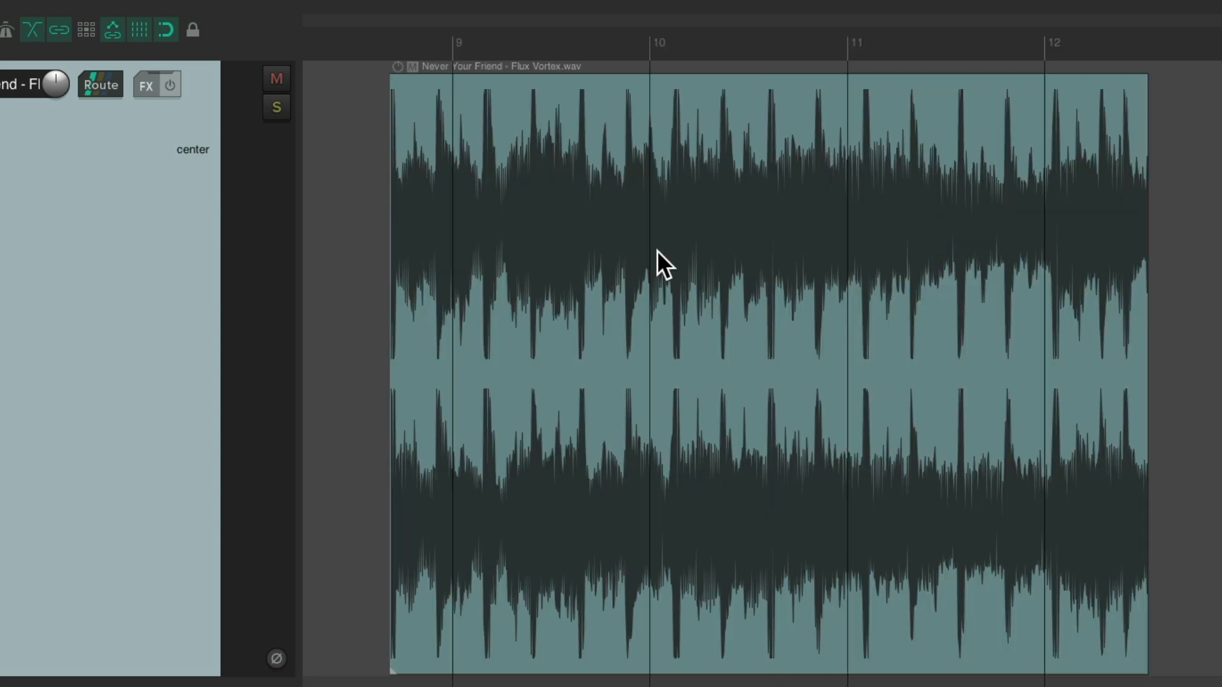
pyautogui.click(734, 184)
pyautogui.press('Delete')
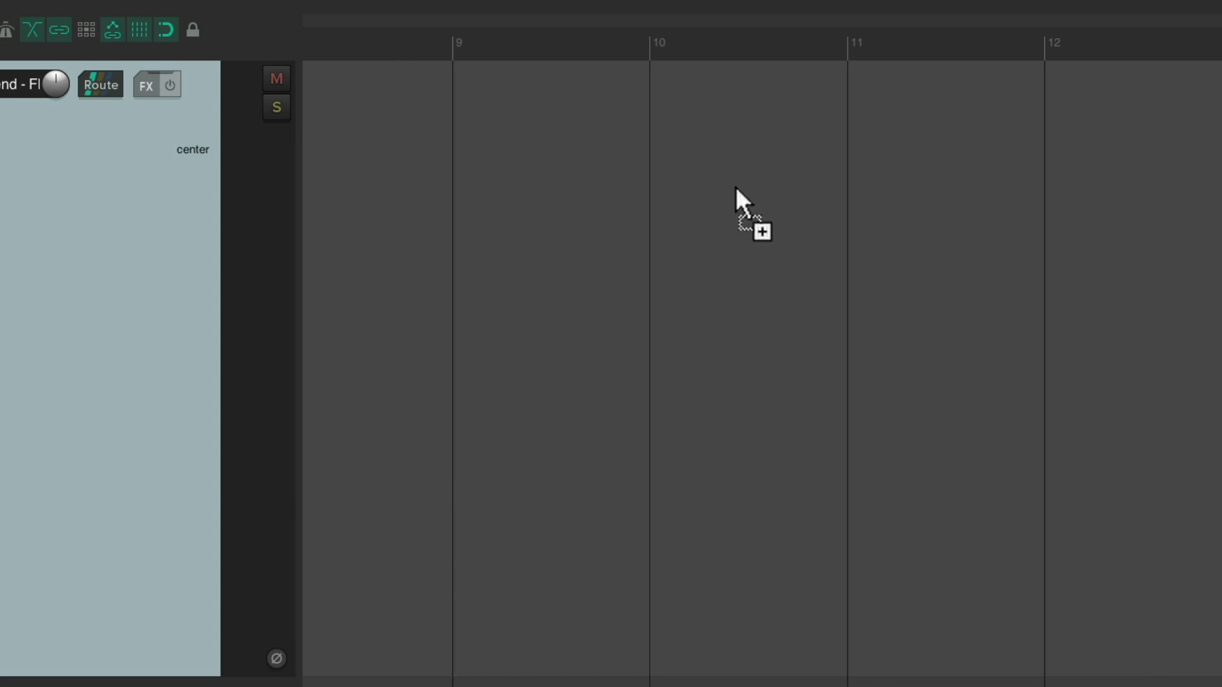
pyautogui.press('Home')
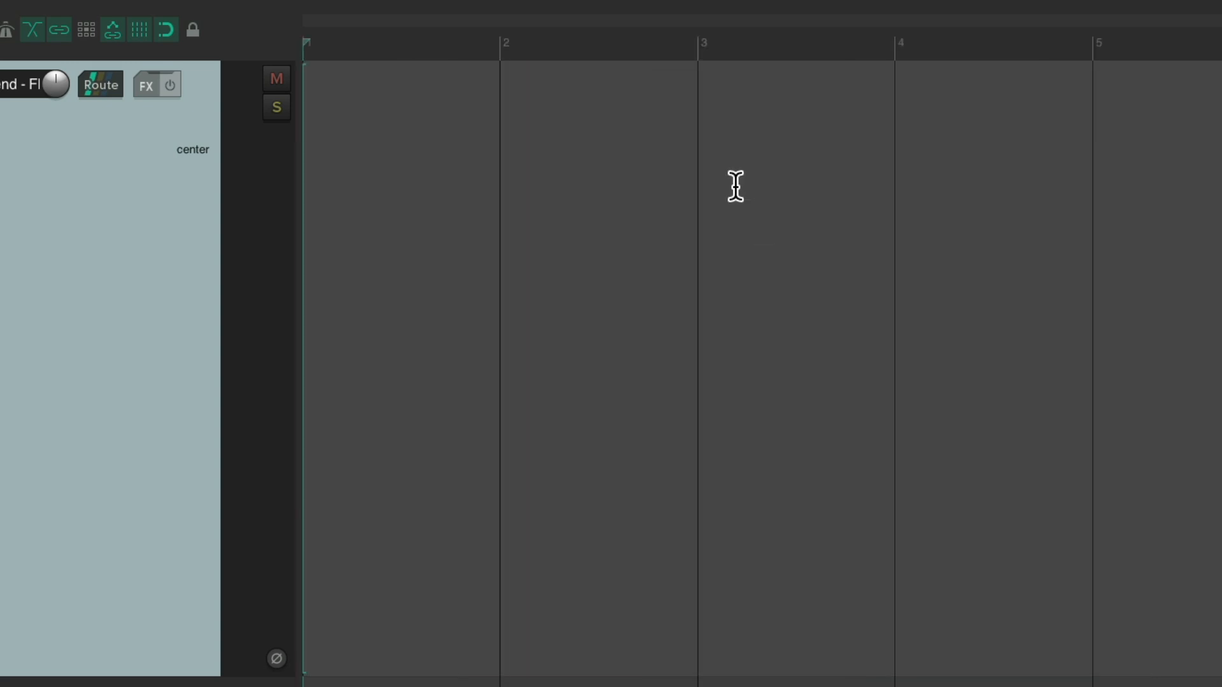
pyautogui.hotkey('ctrl', 'z')
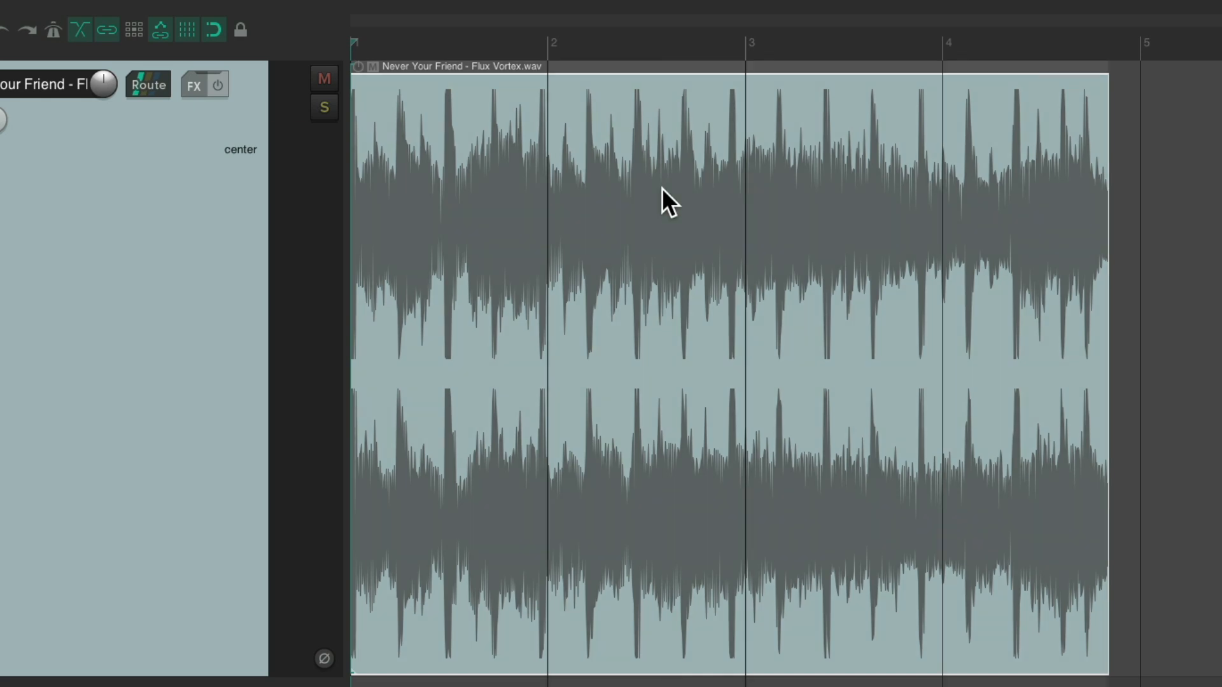
# Step: Audition the four-bar section and read its tempo by running "Create measure from time selection (new time signature)" with 4 bars, cancelling without applying
pyautogui.press('space')
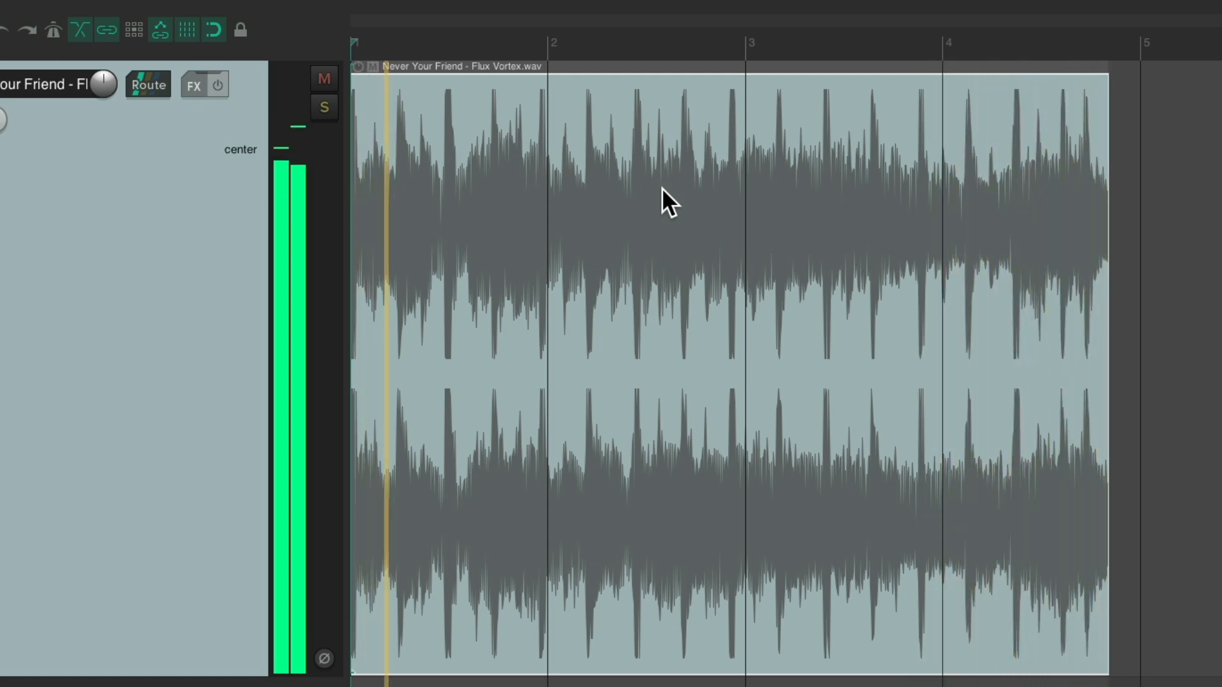
pyautogui.press('space')
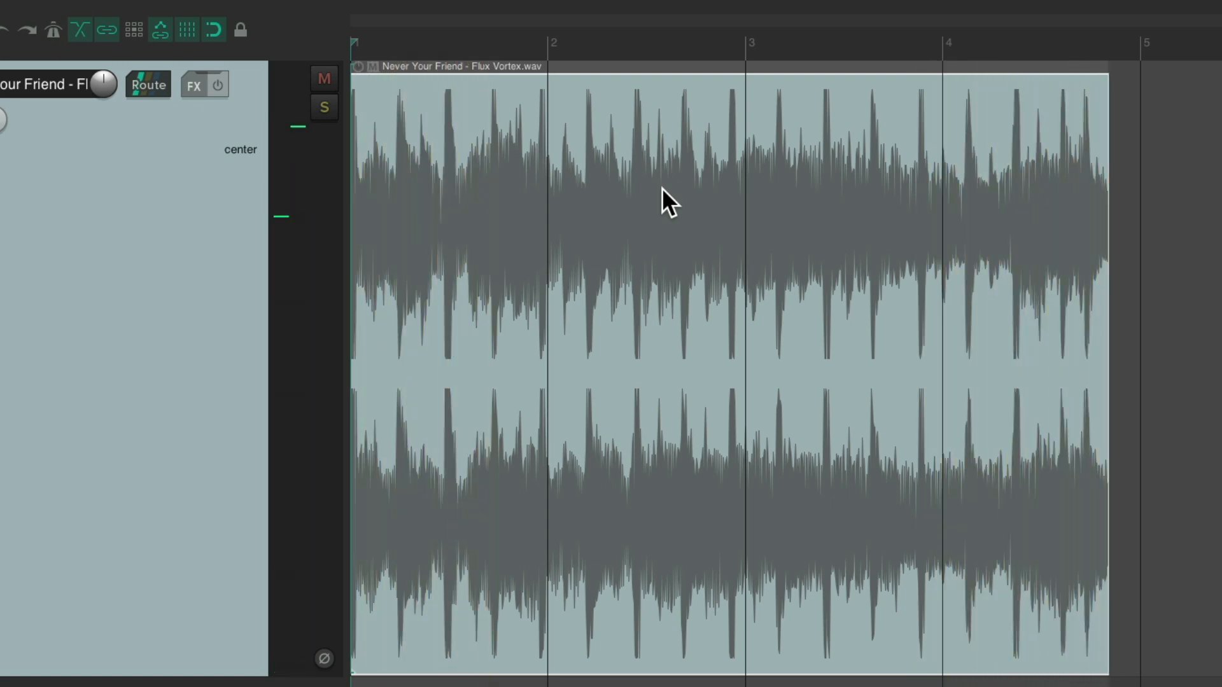
pyautogui.press('?')
pyautogui.click(654, 184)
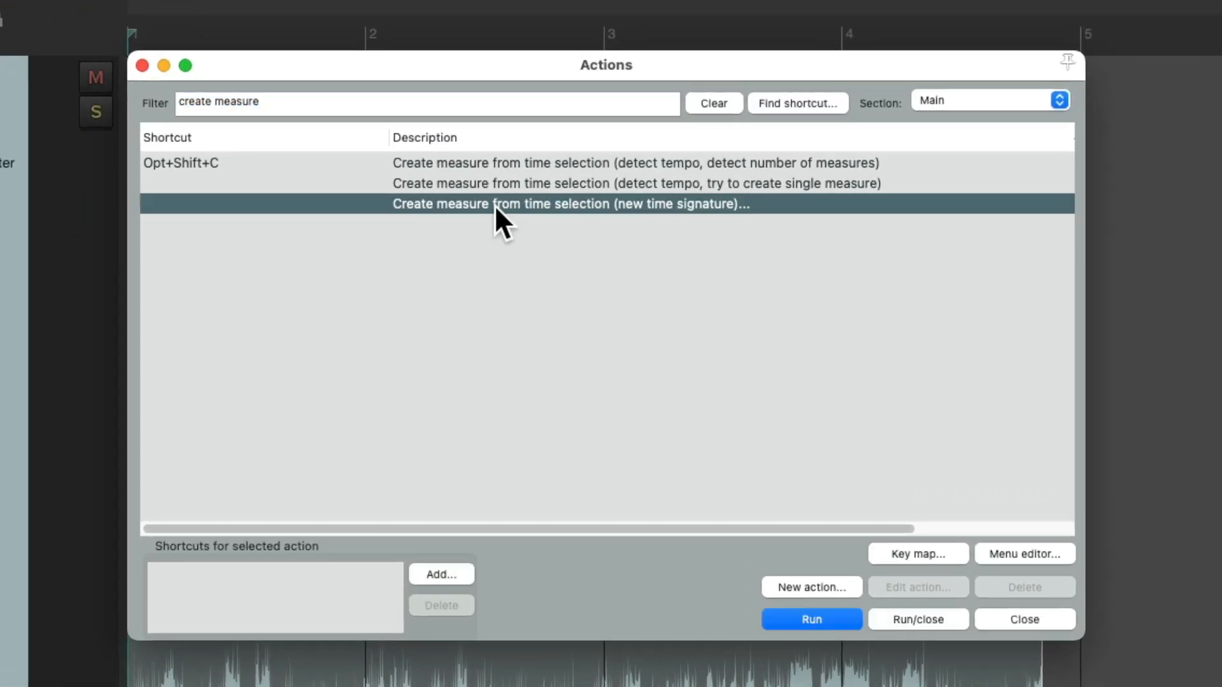
pyautogui.doubleClick(532, 205)
pyautogui.click(629, 304)
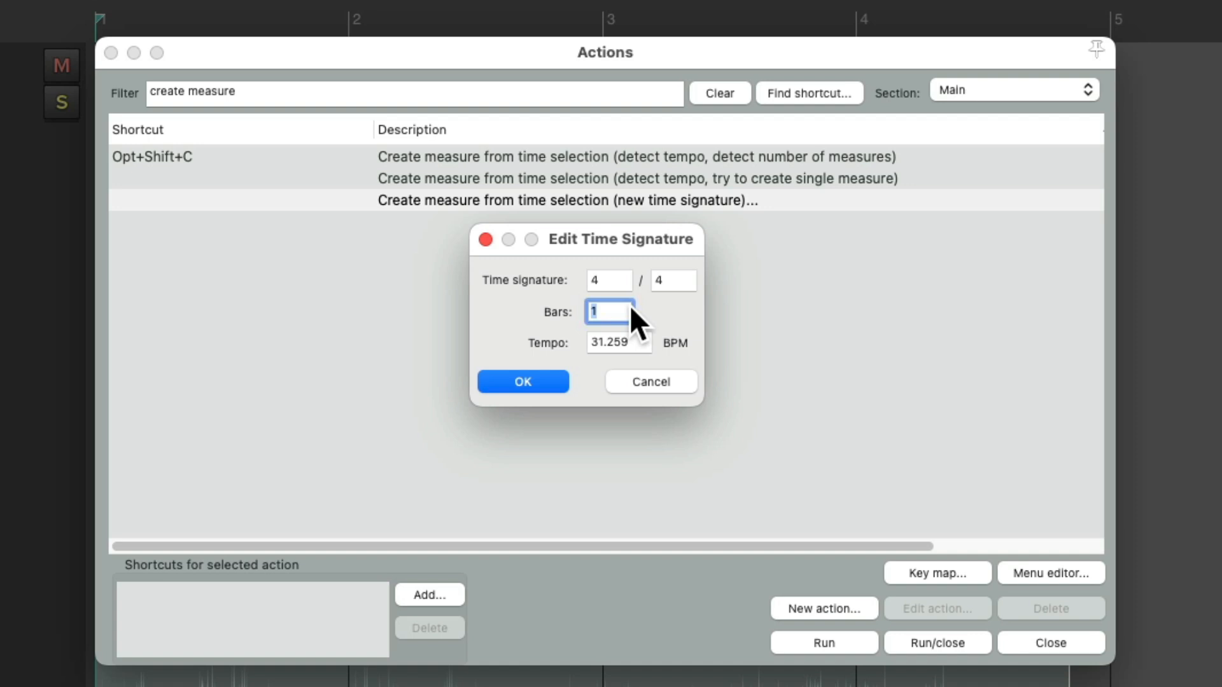
pyautogui.press('BackSpace')
pyautogui.write('4')
pyautogui.click(643, 380)
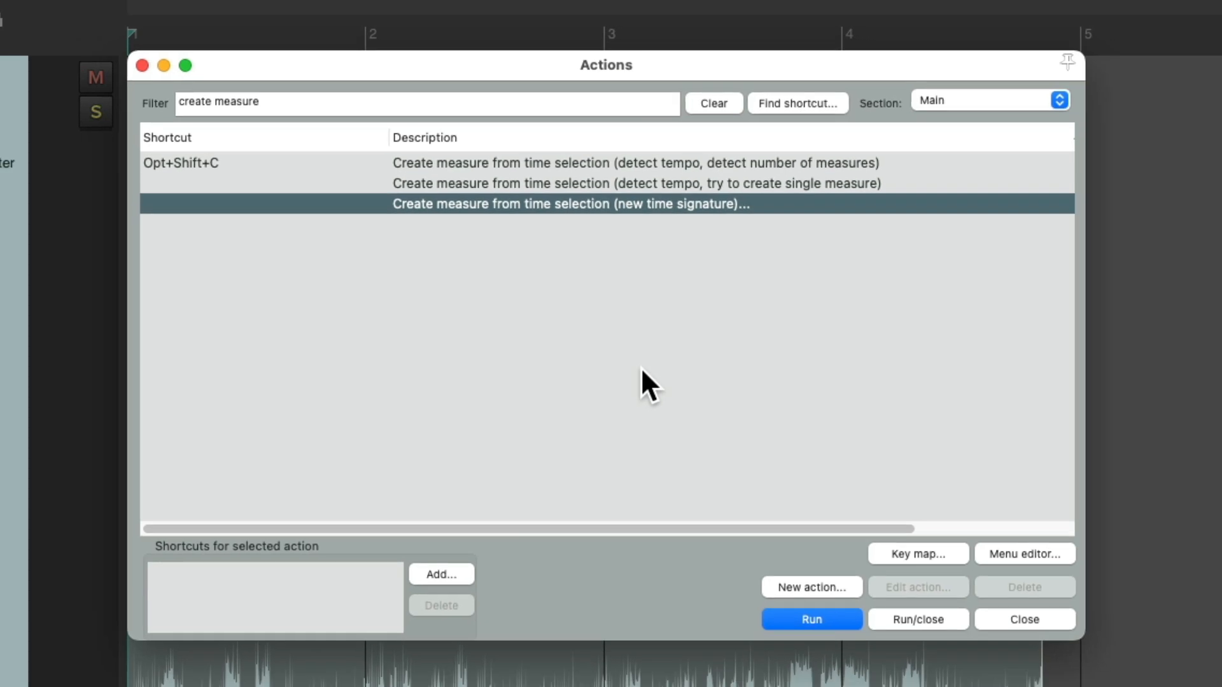
pyautogui.press('Escape')
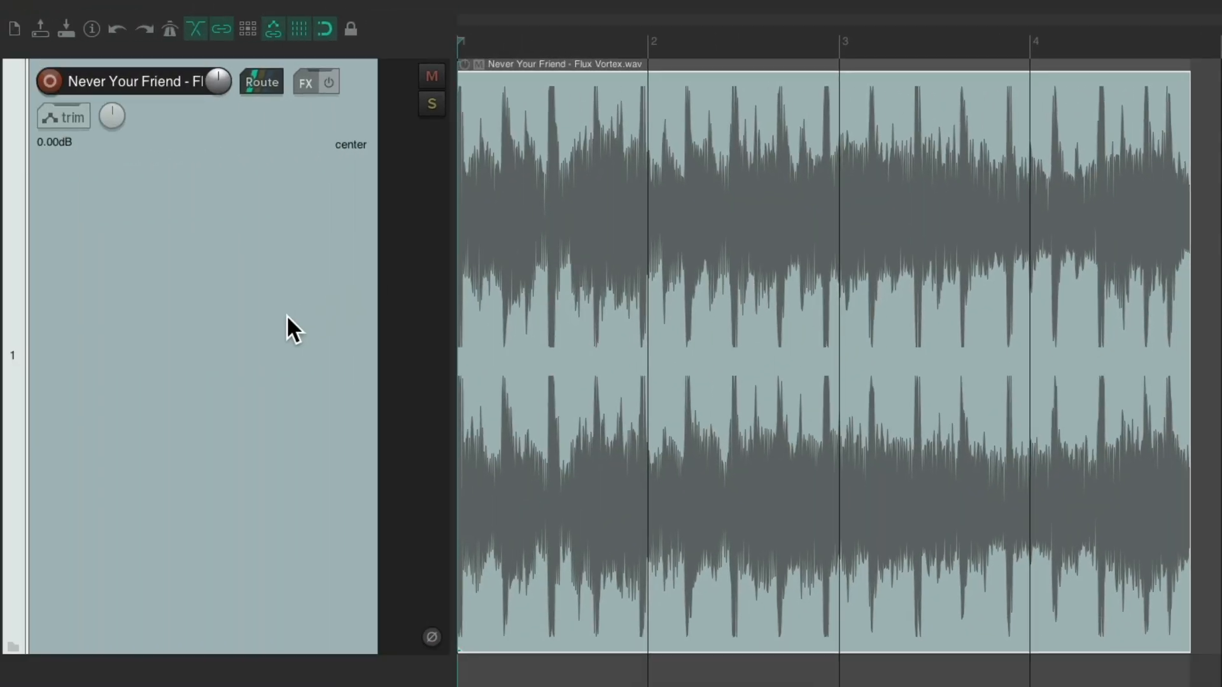
# Step: Return to an empty project and set the project tempo to 125 BPM
pyautogui.press('super+z')
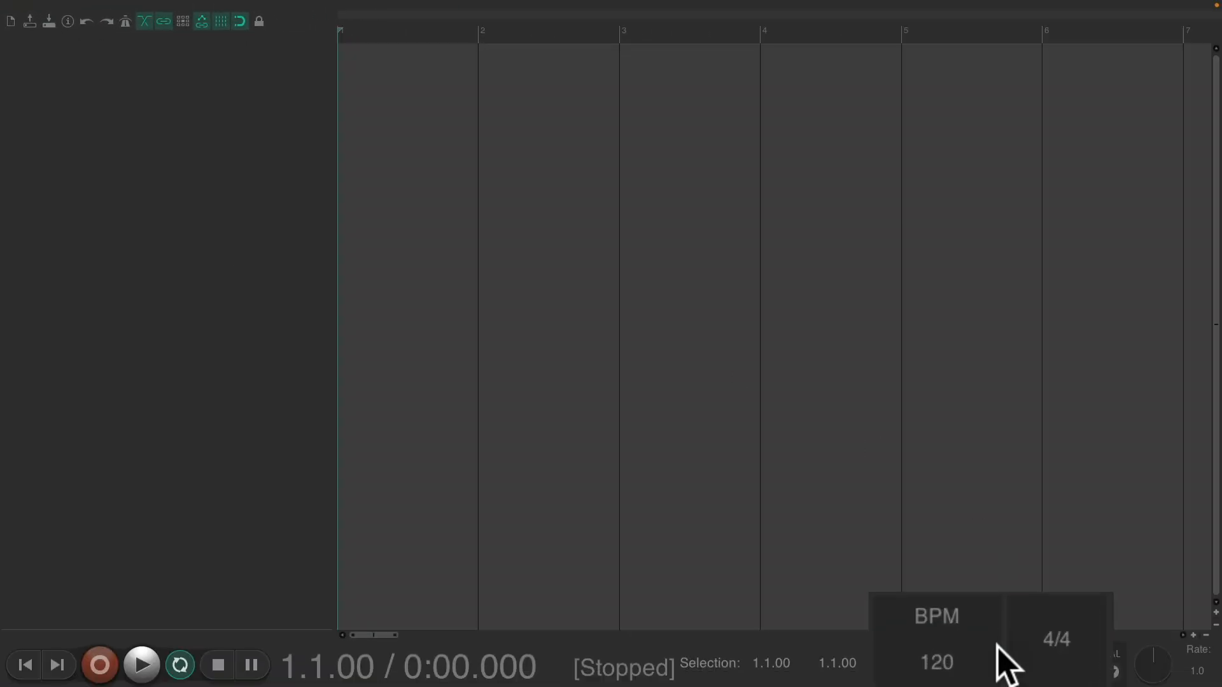
pyautogui.doubleClick(987, 655)
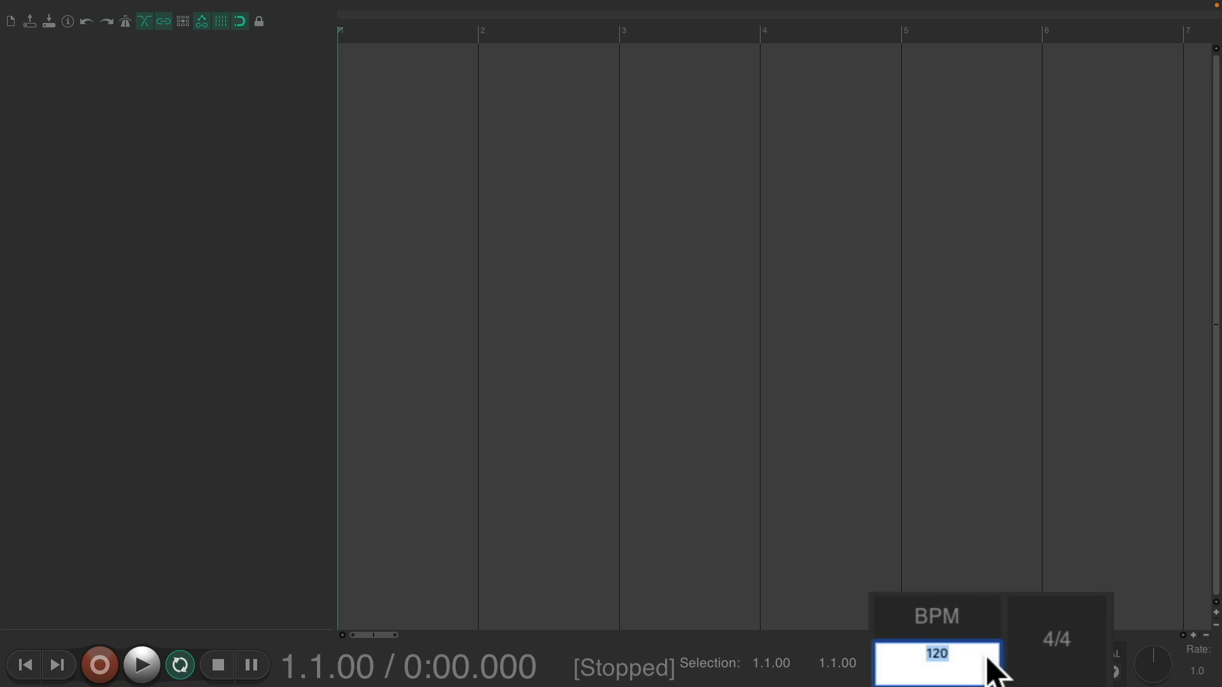
pyautogui.press('Return')
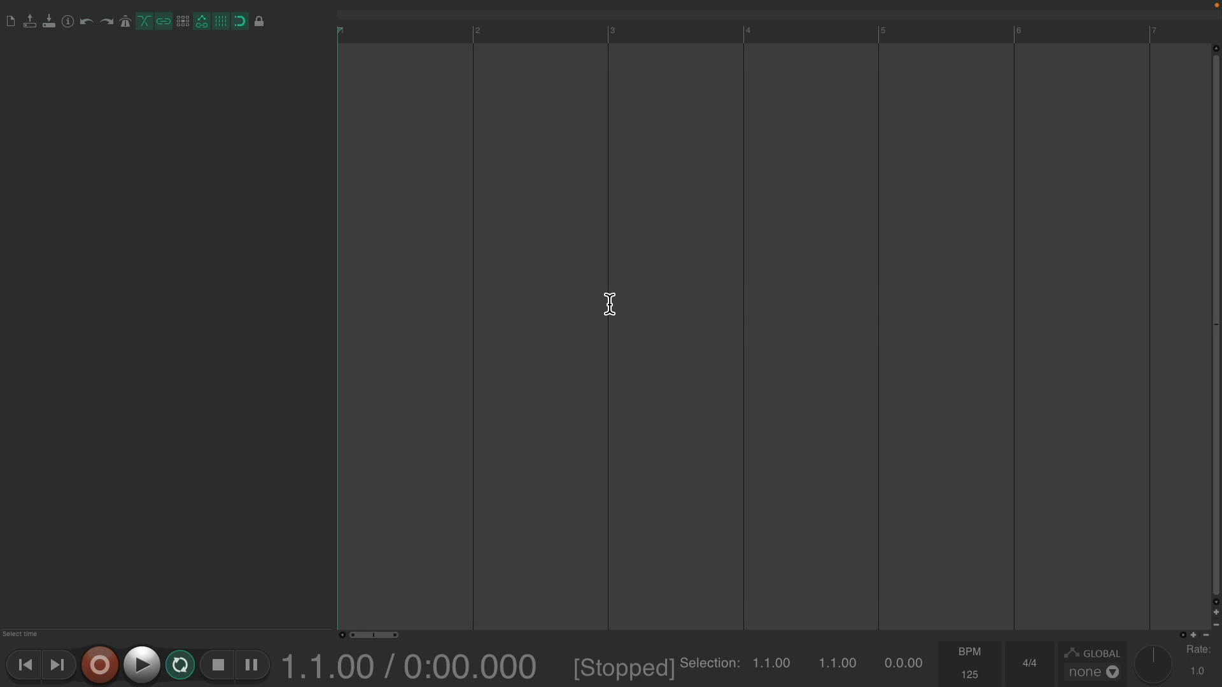
# Step: Insert "Never Your Friend - Flux Vortex.wav" on a new track and move it to start at bar 3, its first kick on bar 11
pyautogui.press('alt+super+x')
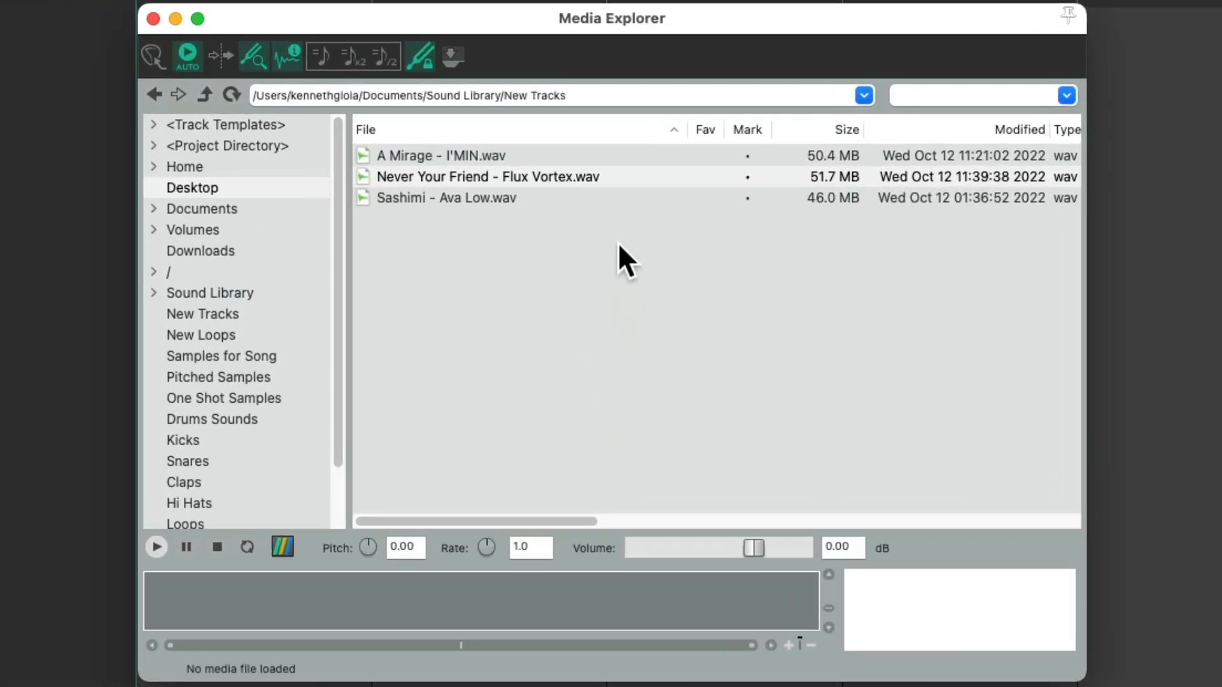
pyautogui.moveTo(601, 168); pyautogui.dragTo(234, 358)
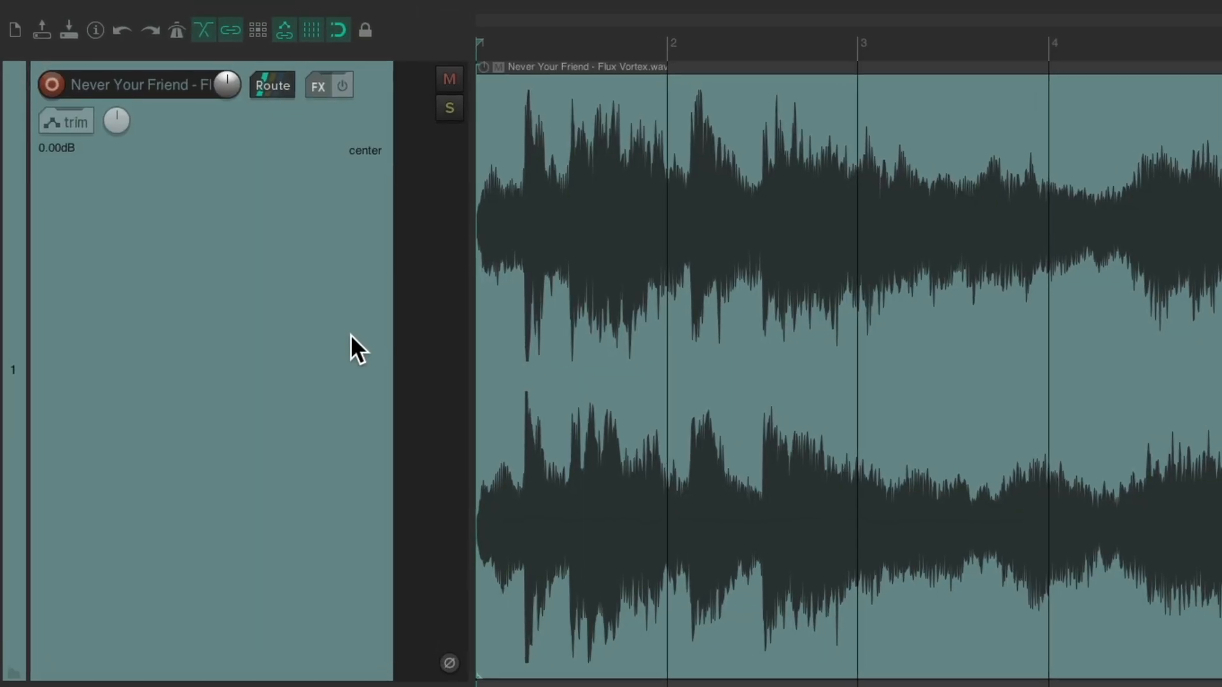
pyautogui.hscroll(5, 701, 371)
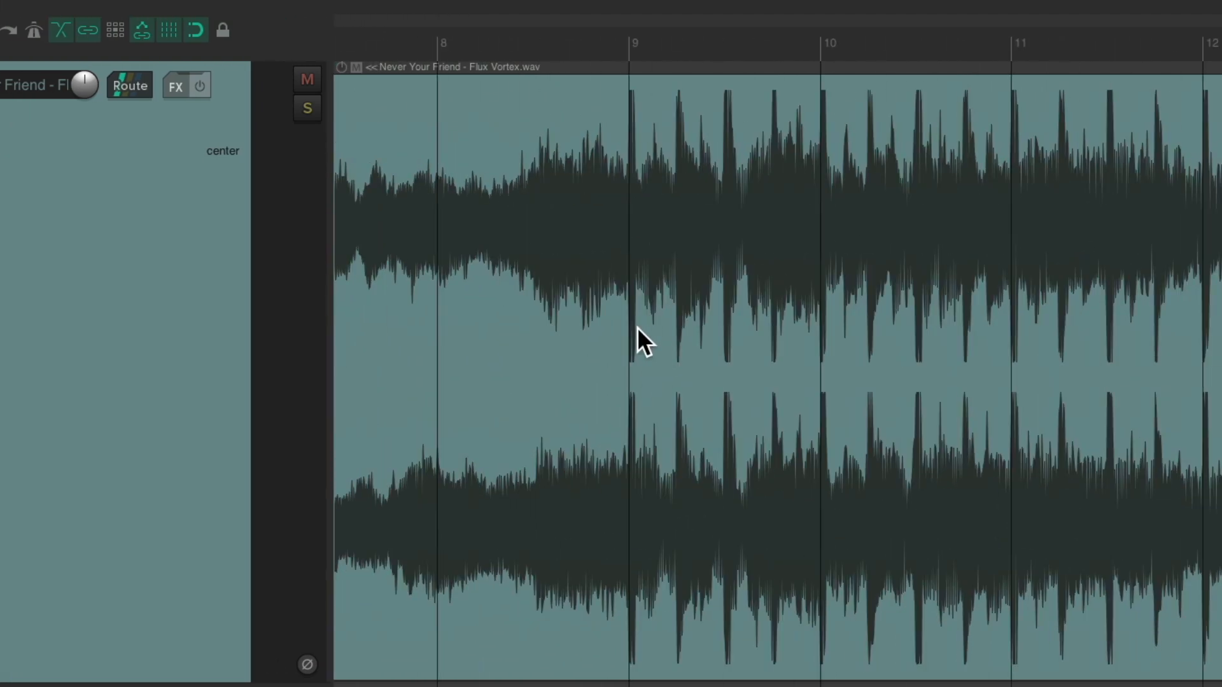
pyautogui.moveTo(713, 194); pyautogui.dragTo(1104, 204)
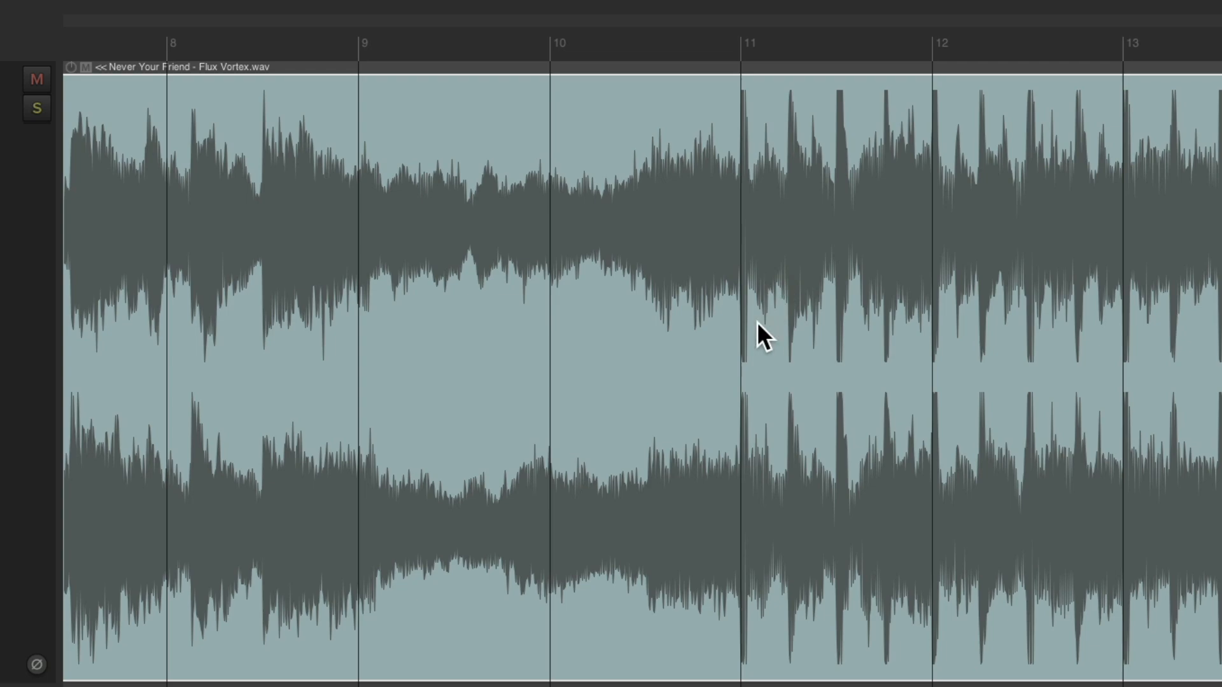
pyautogui.scroll(10, 757, 322)
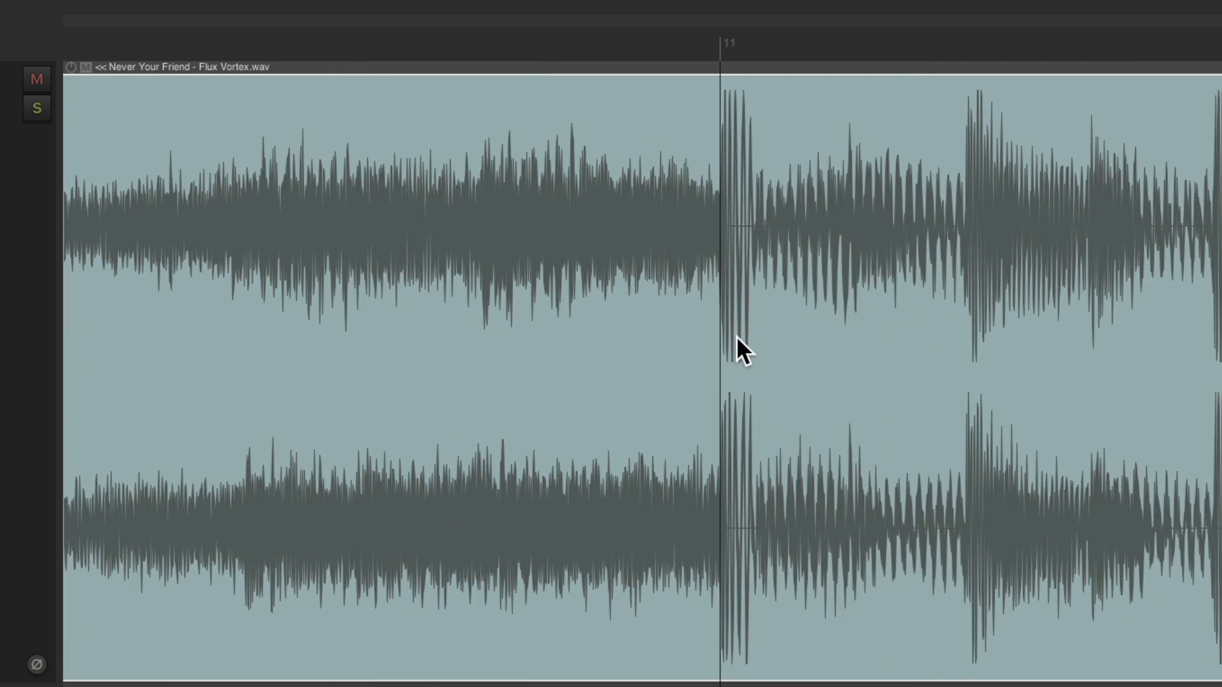
pyautogui.moveTo(945, 186); pyautogui.dragTo(762, 198)
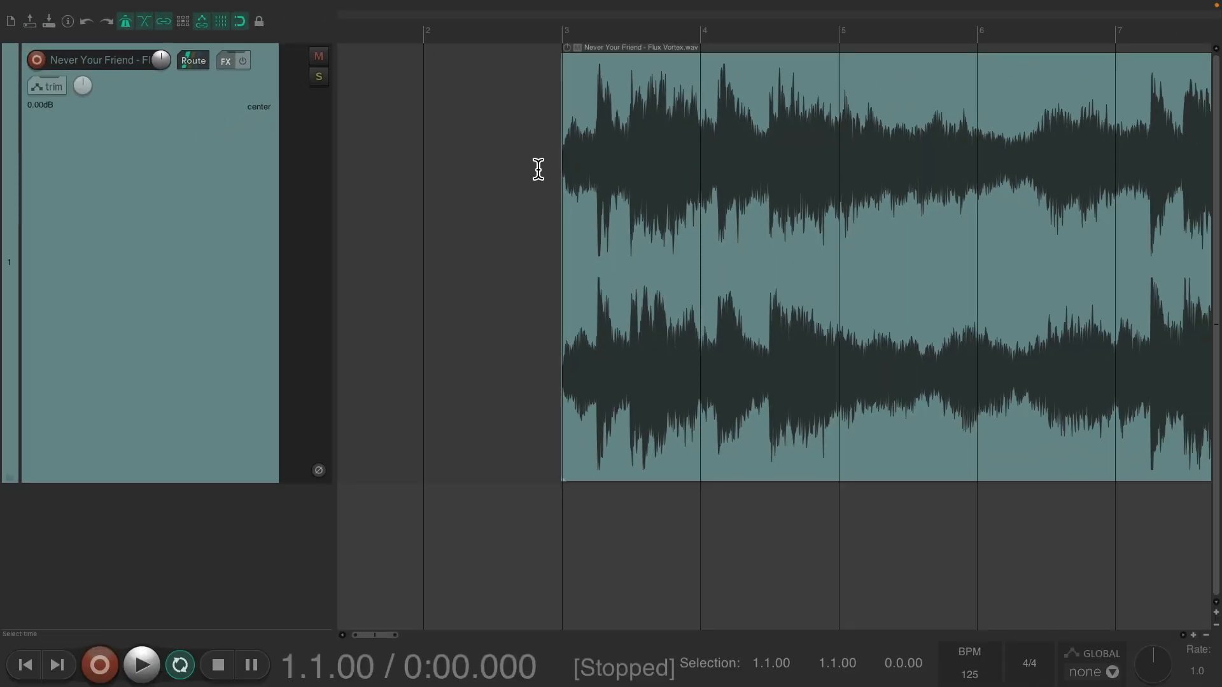
# Step: Play Never Your Friend from bar 2 with the metronome, following the kicks against the bar lines into bar 14
pyautogui.click(428, 170)
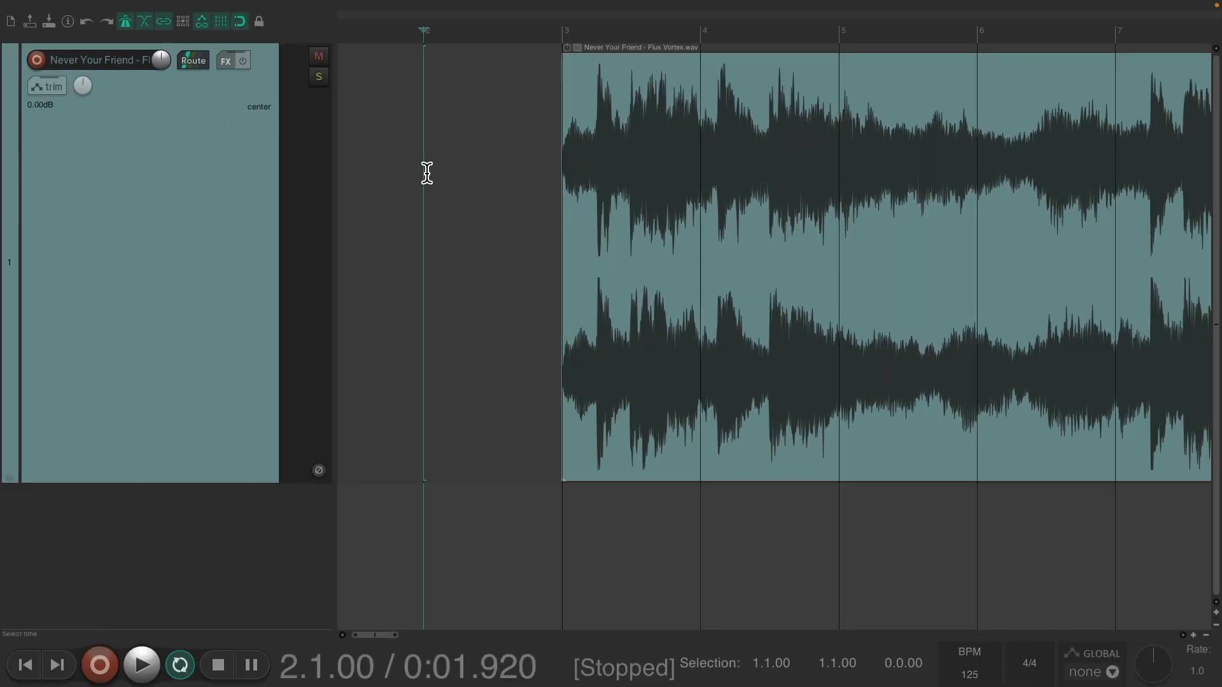
pyautogui.press('space')
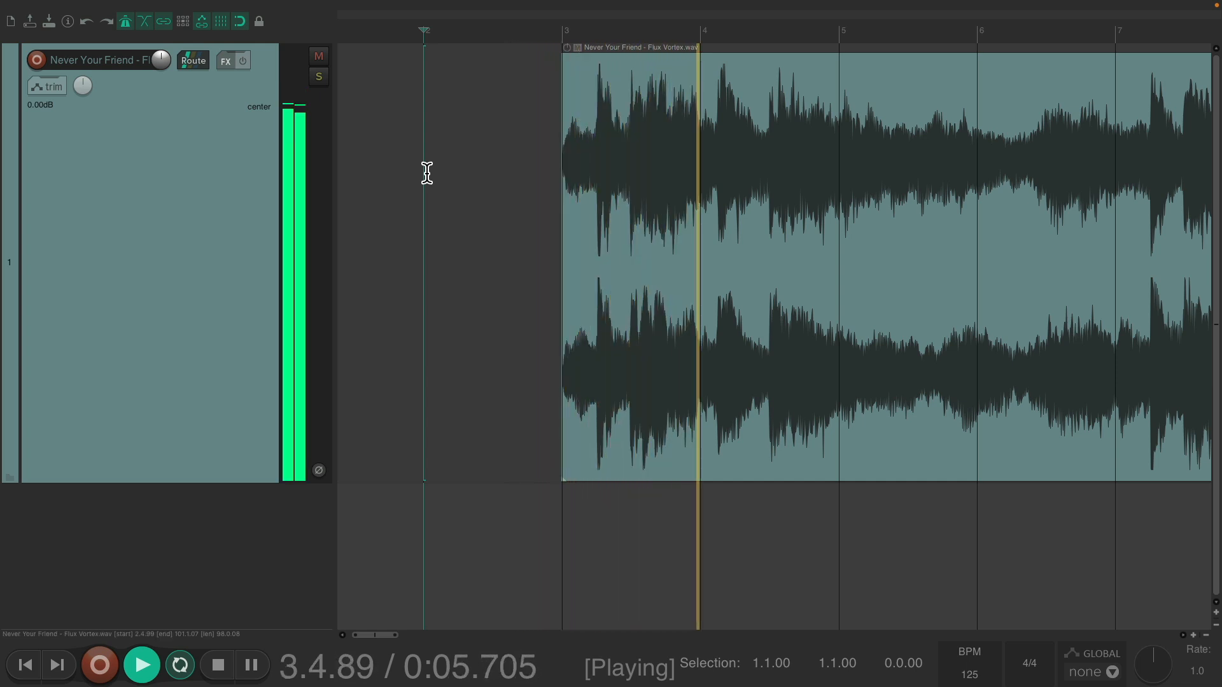
pyautogui.hscroll(5, 541, 280)
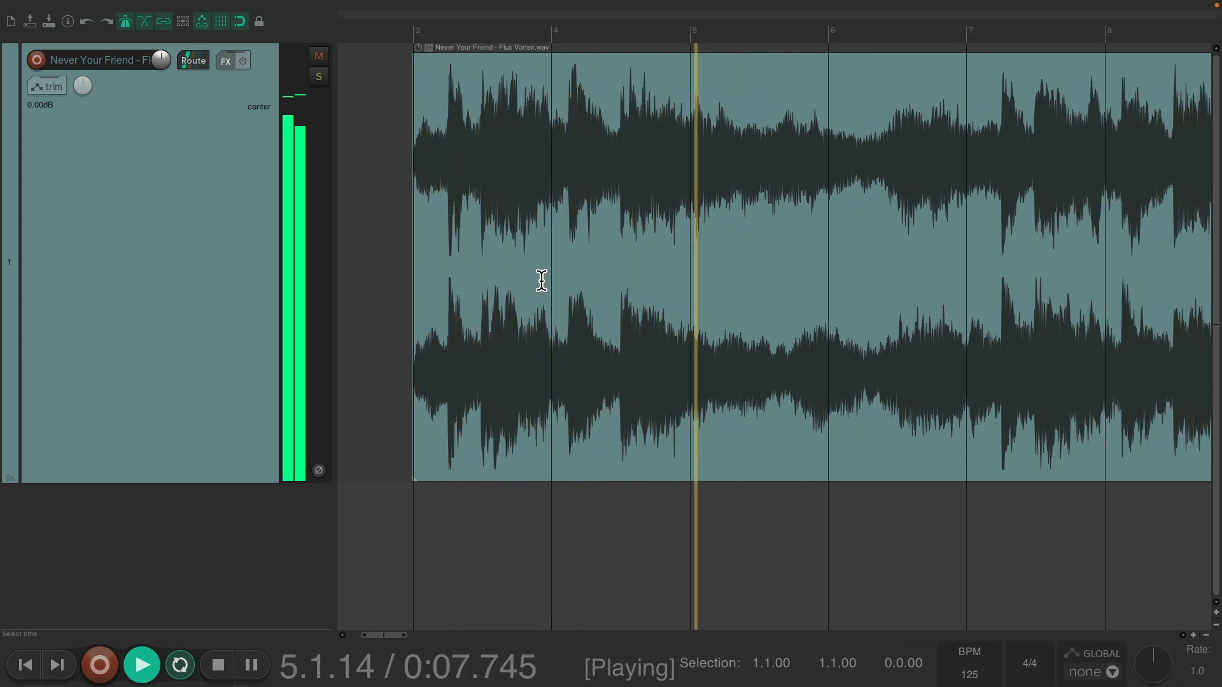
pyautogui.hscroll(3, 541, 280)
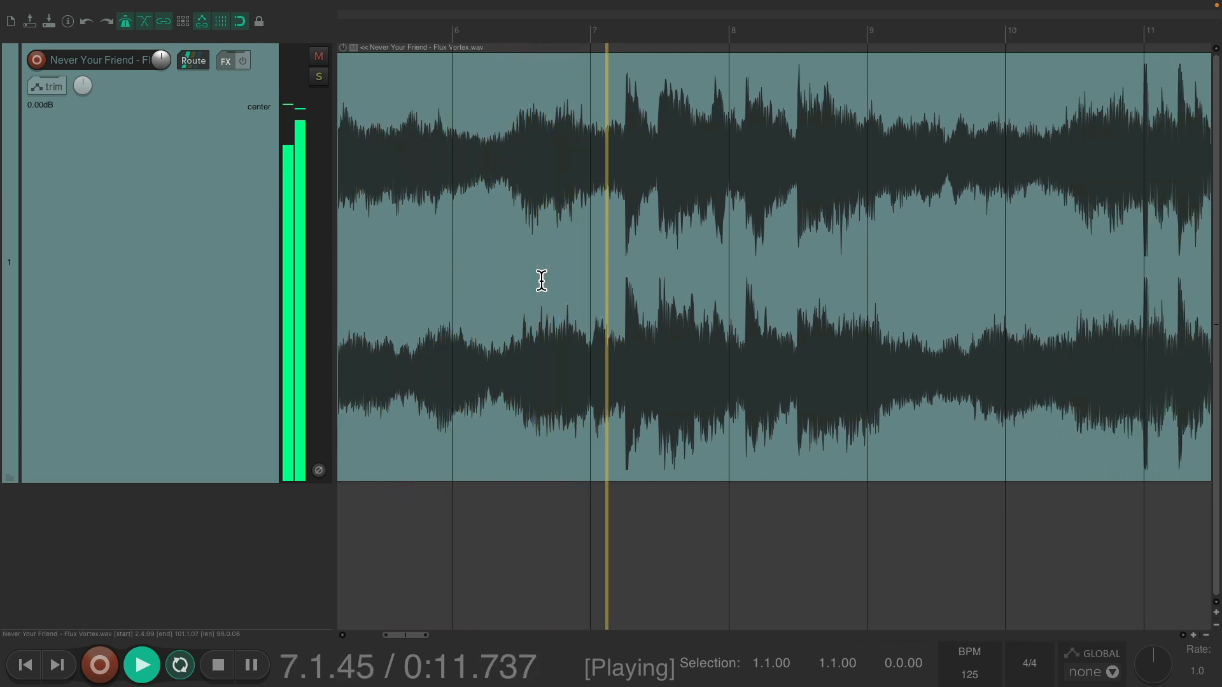
pyautogui.hscroll(3, 541, 280)
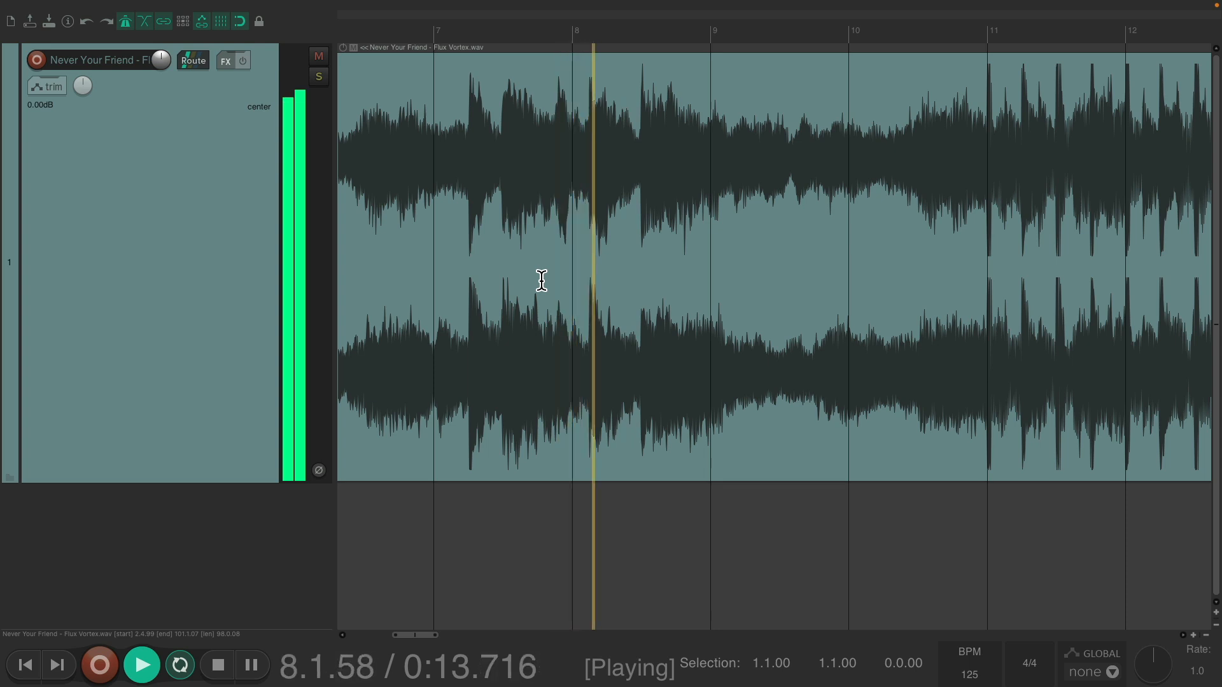
pyautogui.hscroll(2, 541, 280)
pyautogui.hscroll(3, 541, 280)
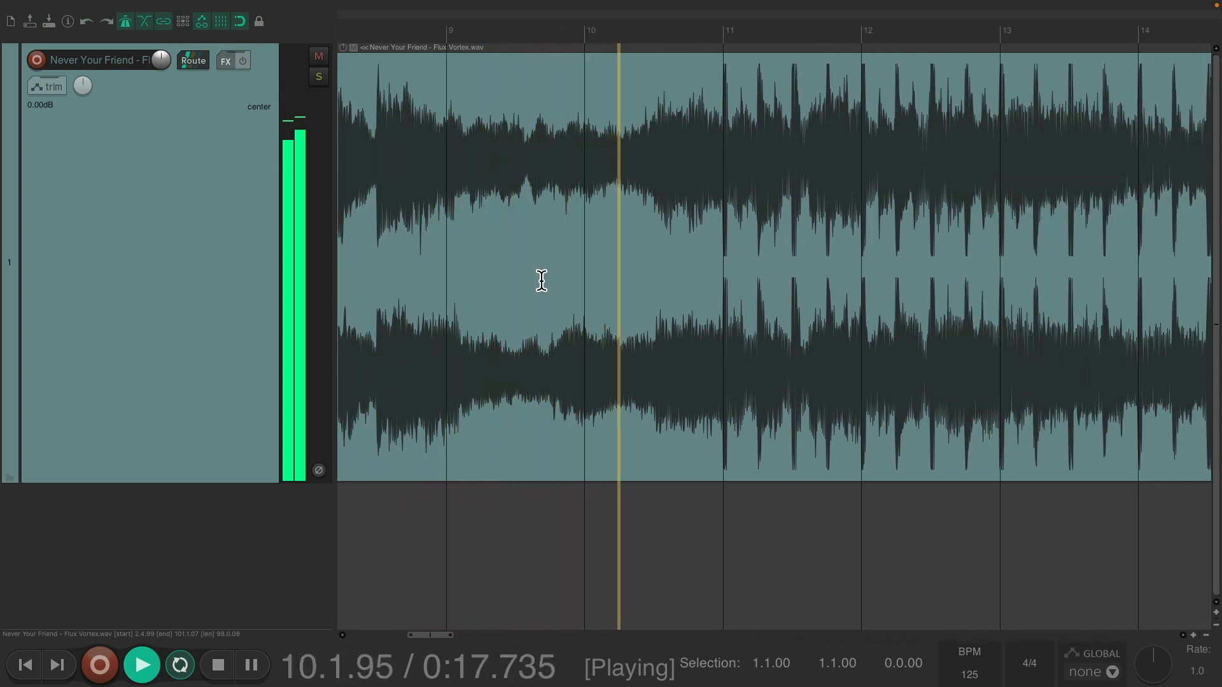
pyautogui.hscroll(3, 541, 280)
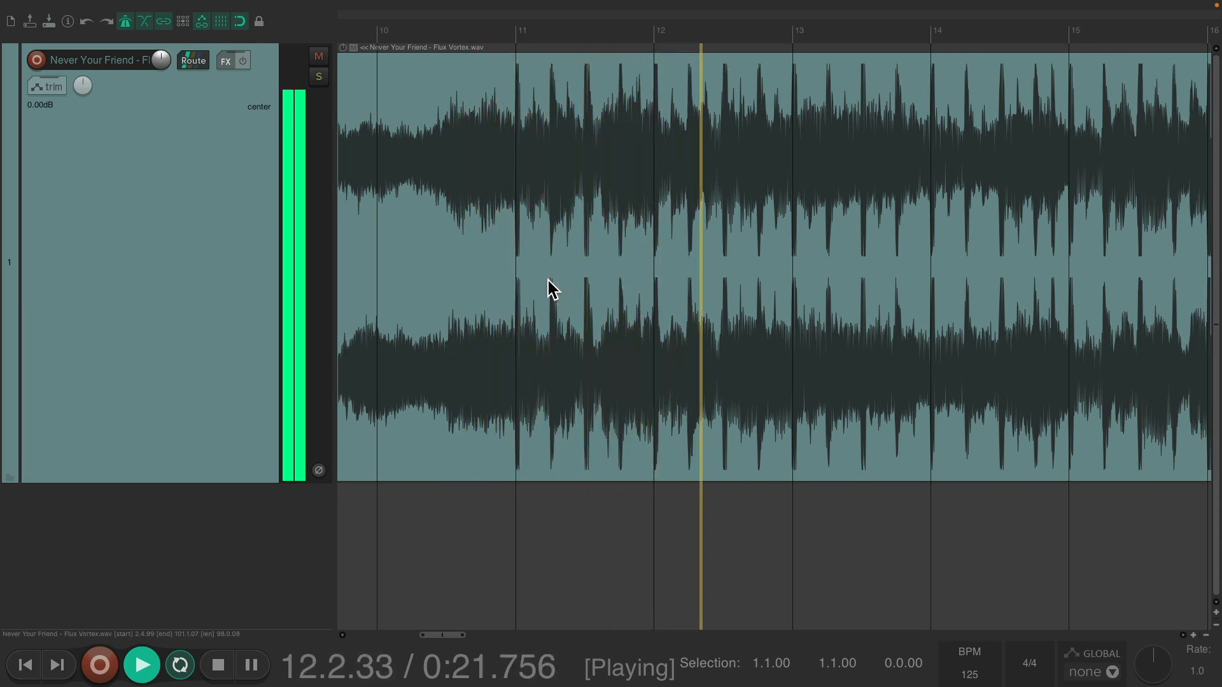
pyautogui.hscroll(3, 552, 289)
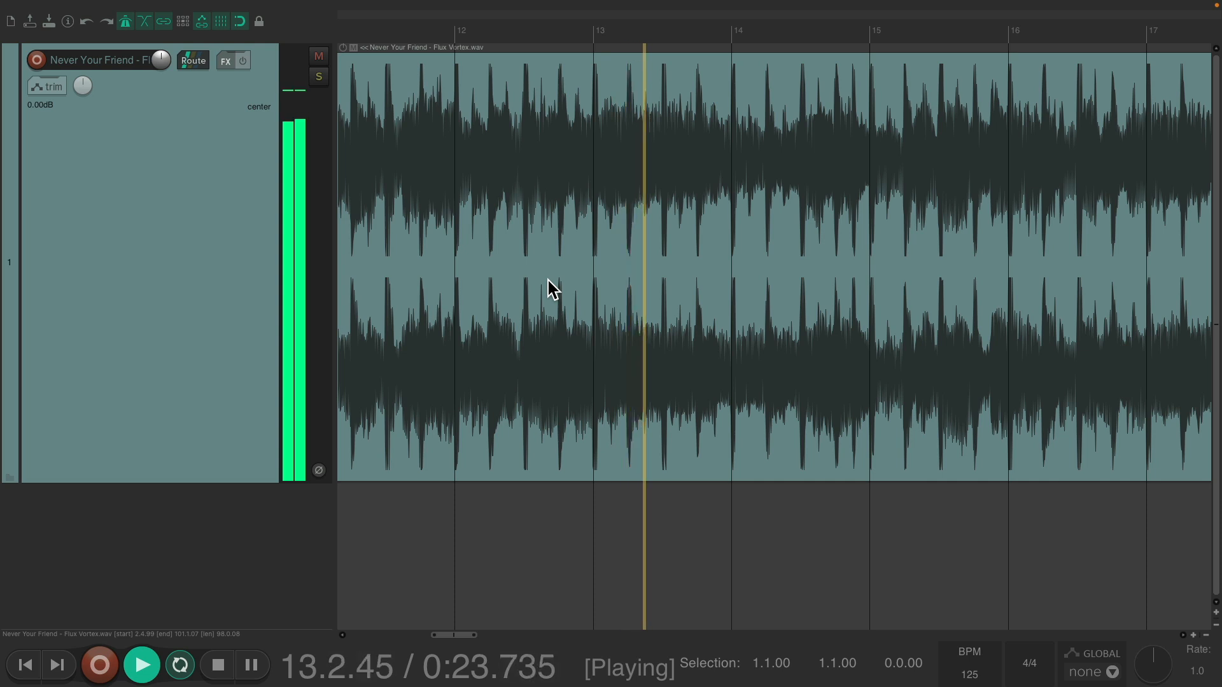
pyautogui.hscroll(3, 552, 290)
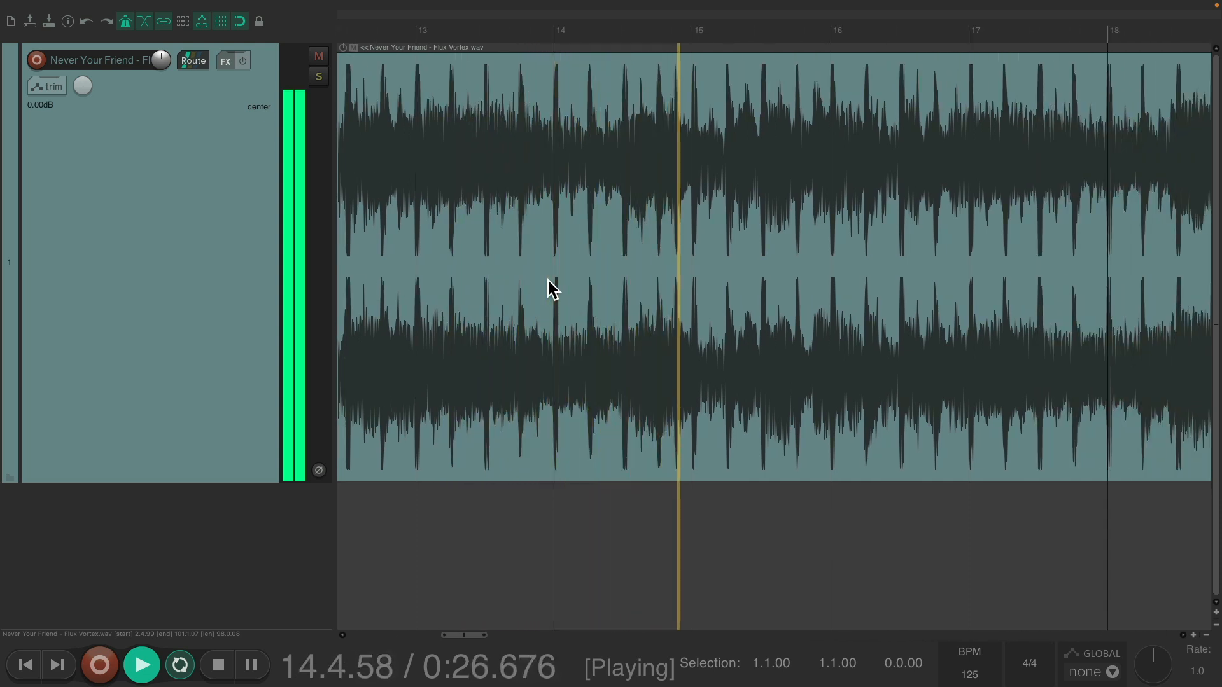
pyautogui.press('space')
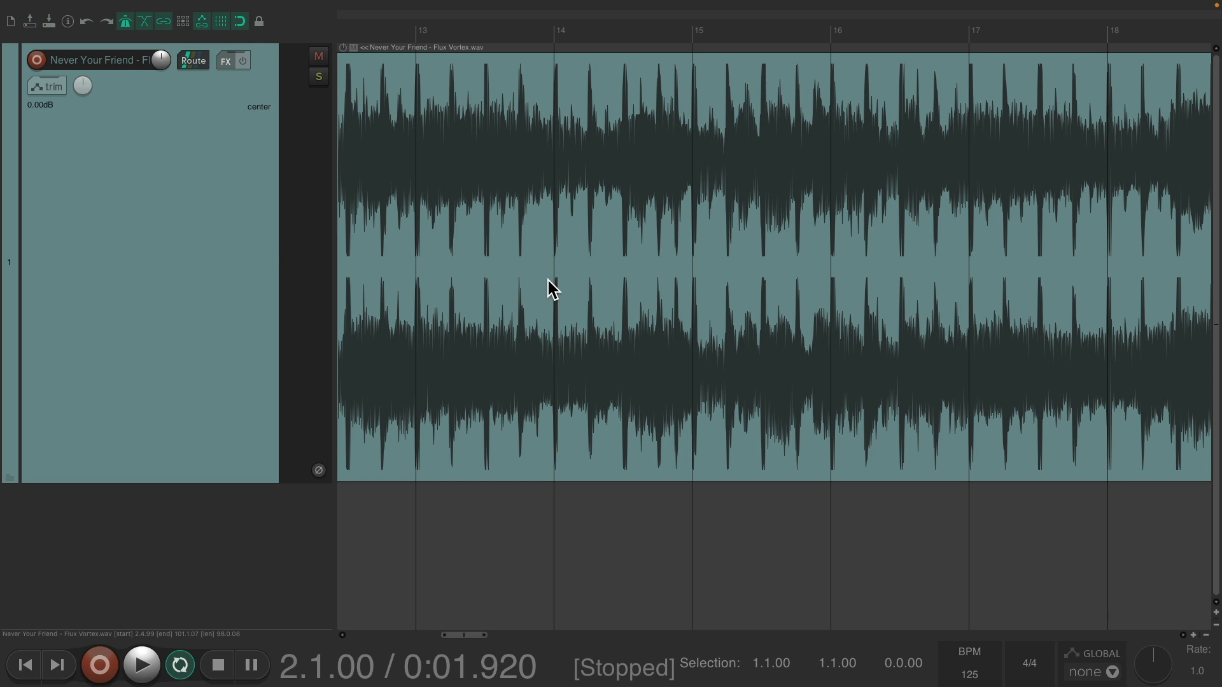
# Step: Set the project tempo to 110 BPM and play the song from bar 2 against the metronome
pyautogui.click(910, 665)
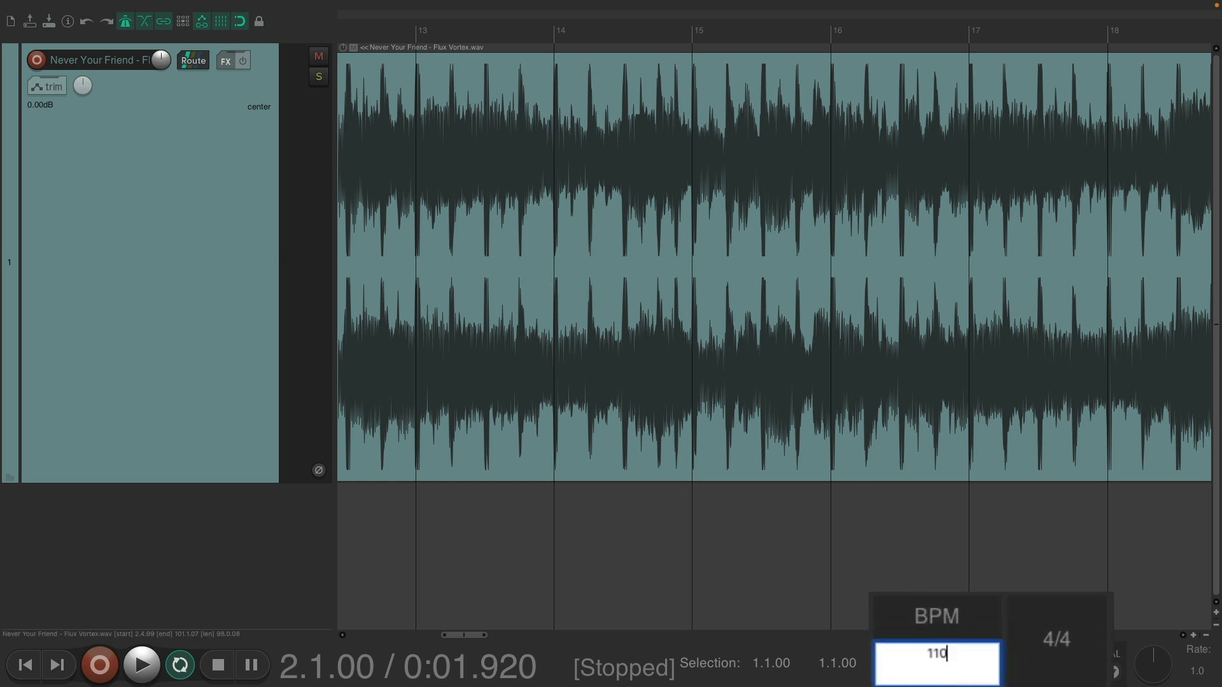
pyautogui.press('Return')
pyautogui.press('space')
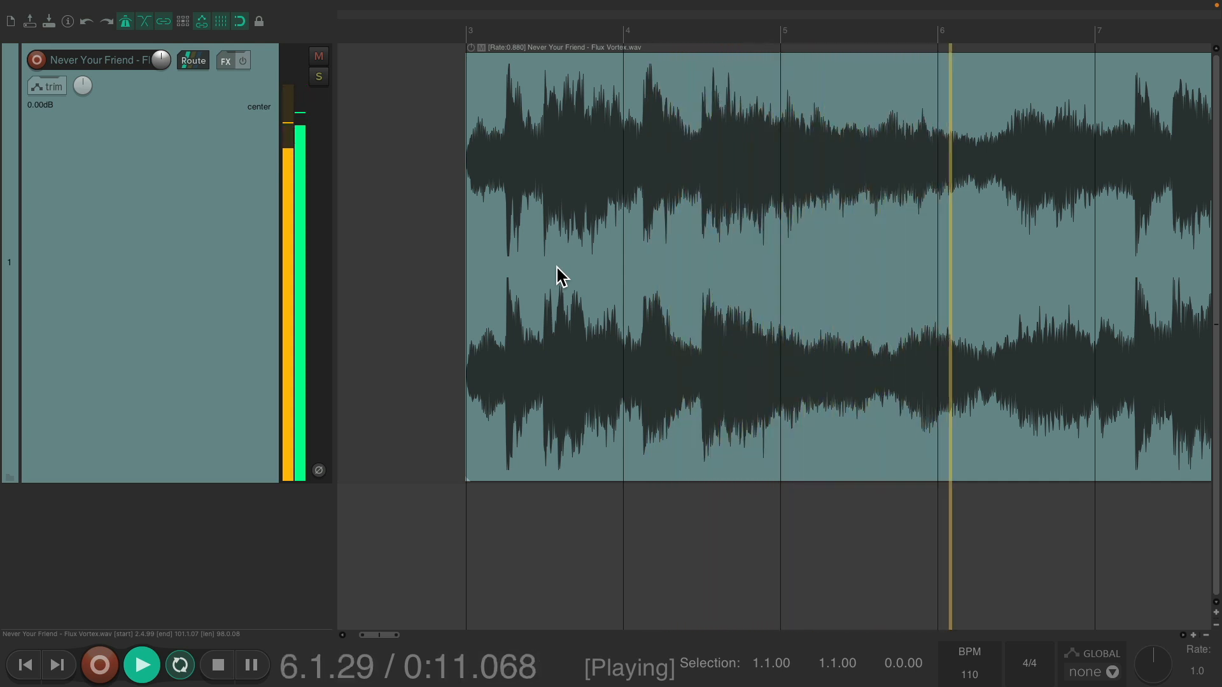
pyautogui.press('space')
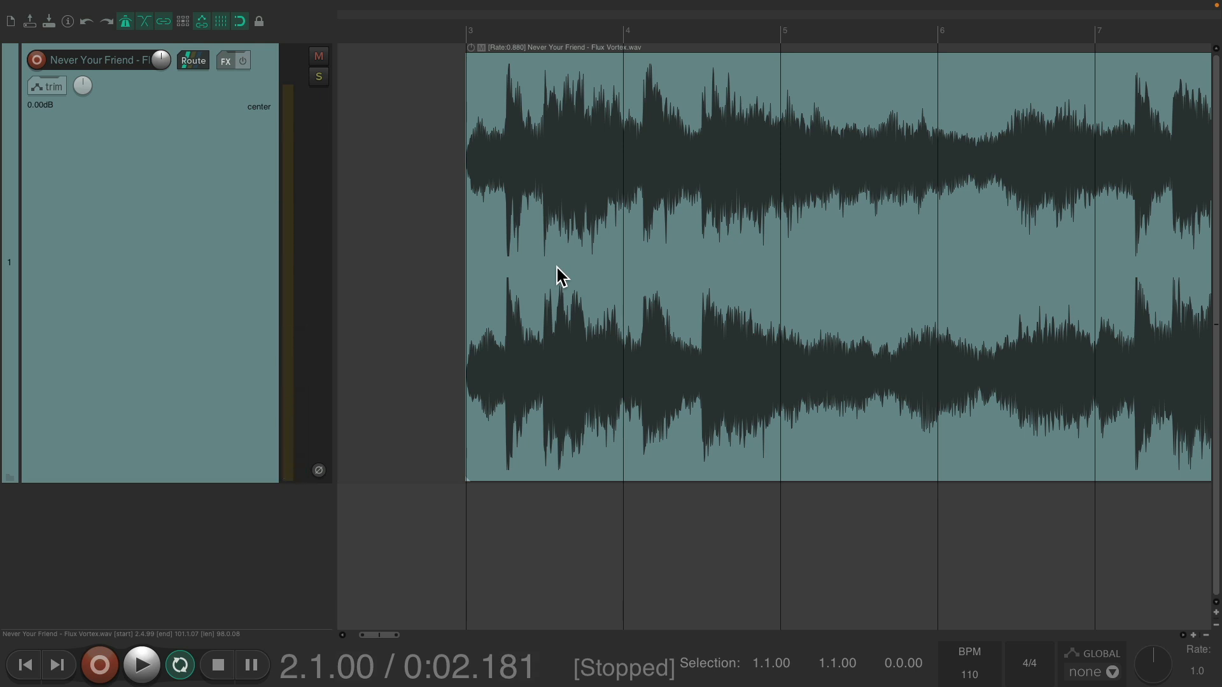
# Step: Set the project tempo to 150 BPM and play the song from bar 2 against the metronome
pyautogui.click(980, 658)
pyautogui.write('1')
pyautogui.press('Return')
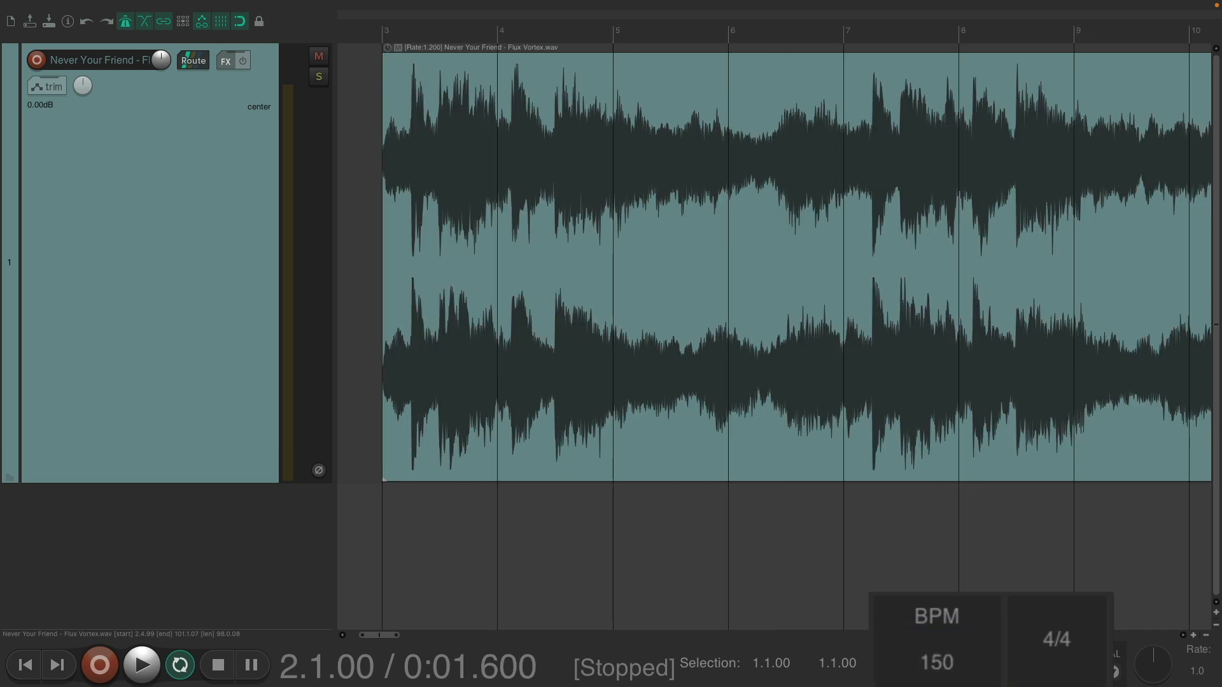
pyautogui.press('space')
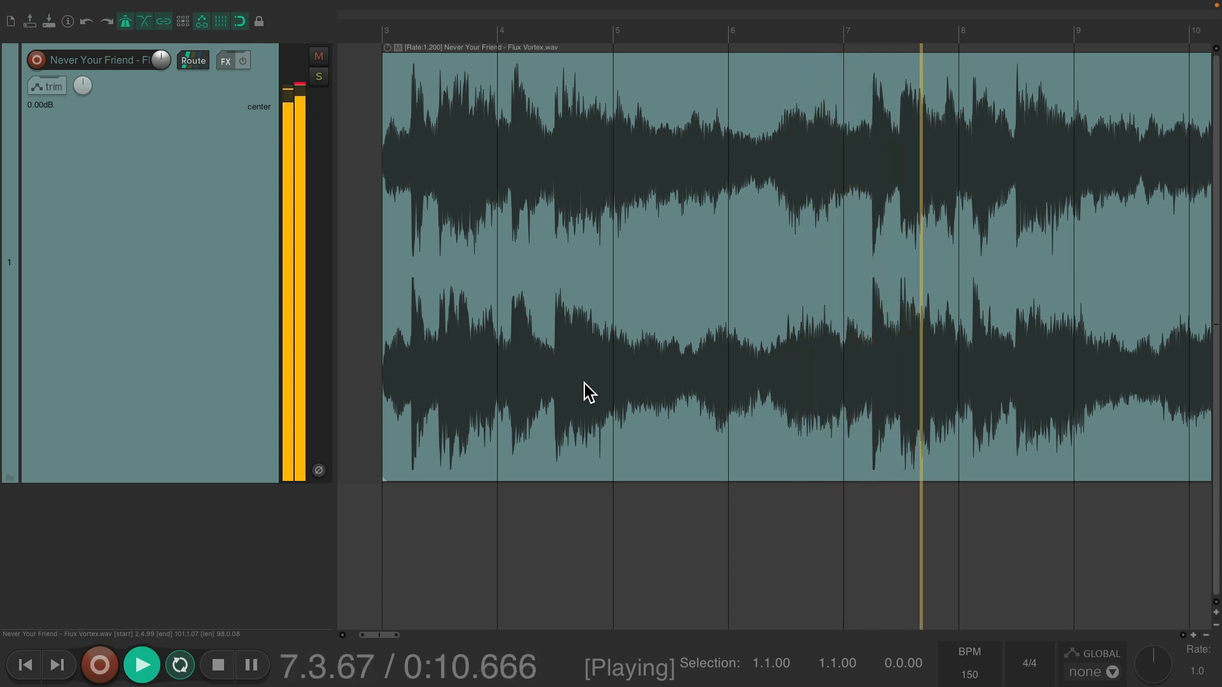
pyautogui.press('space')
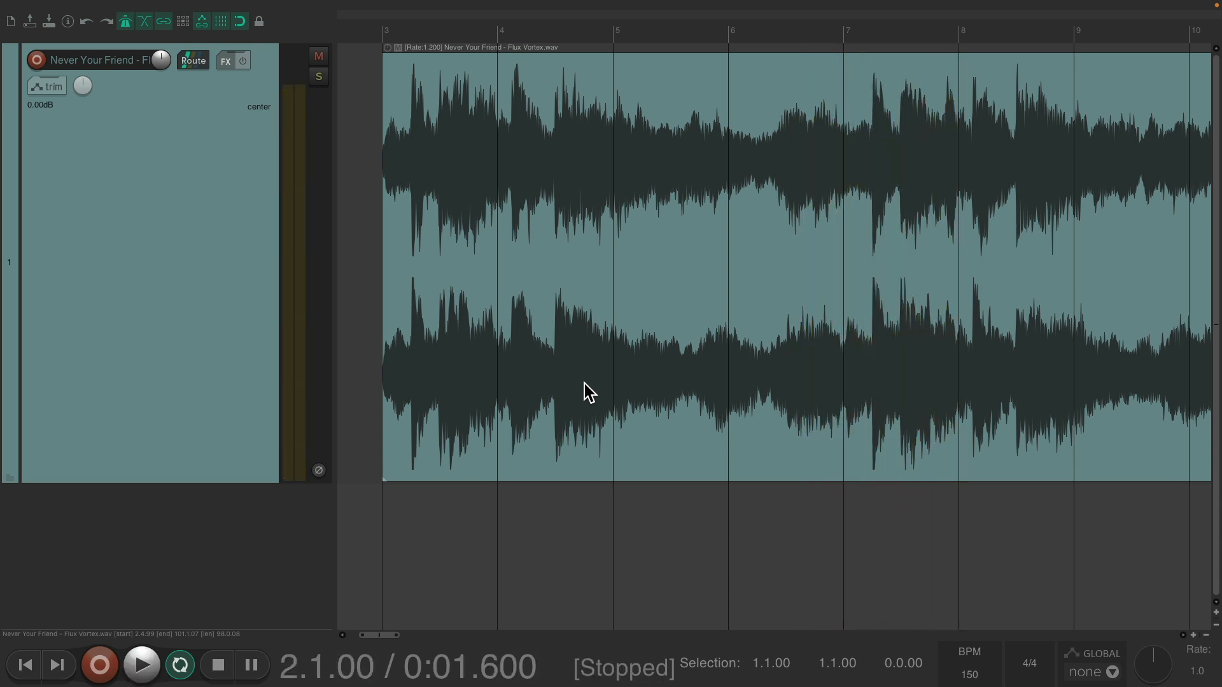